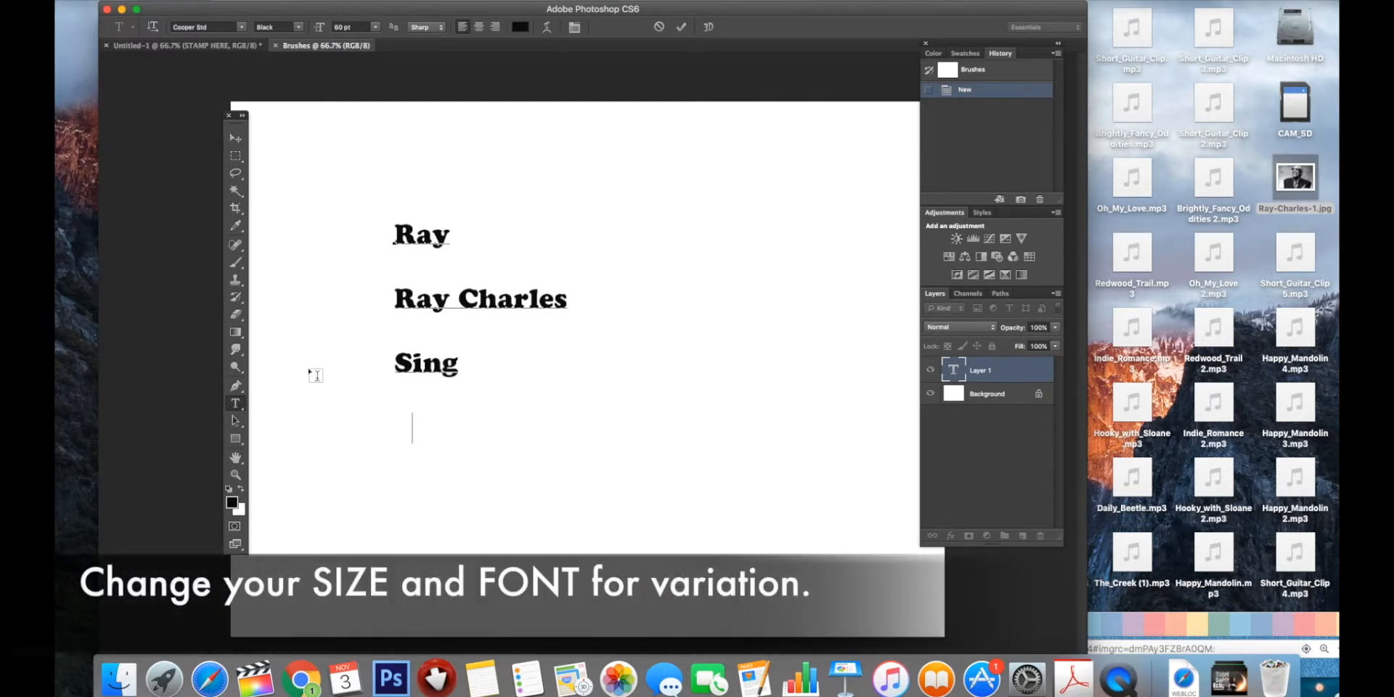
- Add the words "Love" and "Play" as two new lines below "Sing" in the text block
{"action": "type", "text": "Love"}
{"action": "key", "text": "Return"}
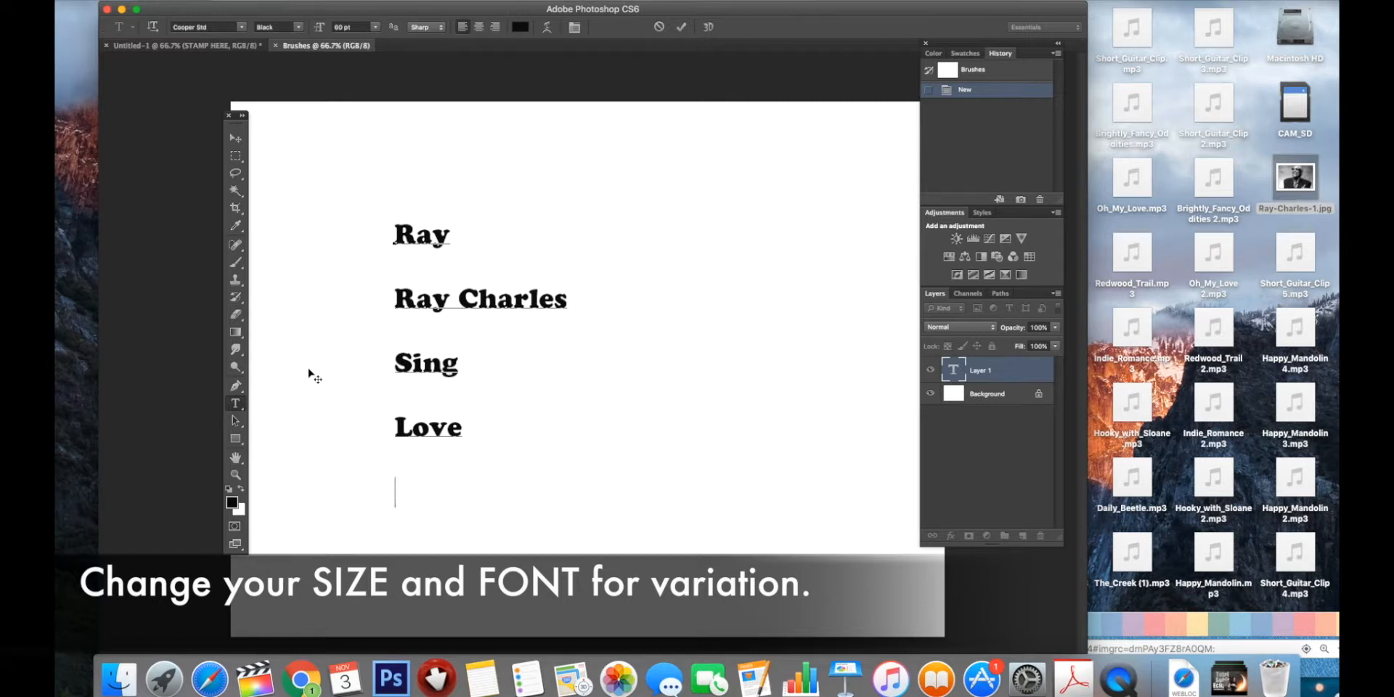
{"action": "type", "text": "Play"}
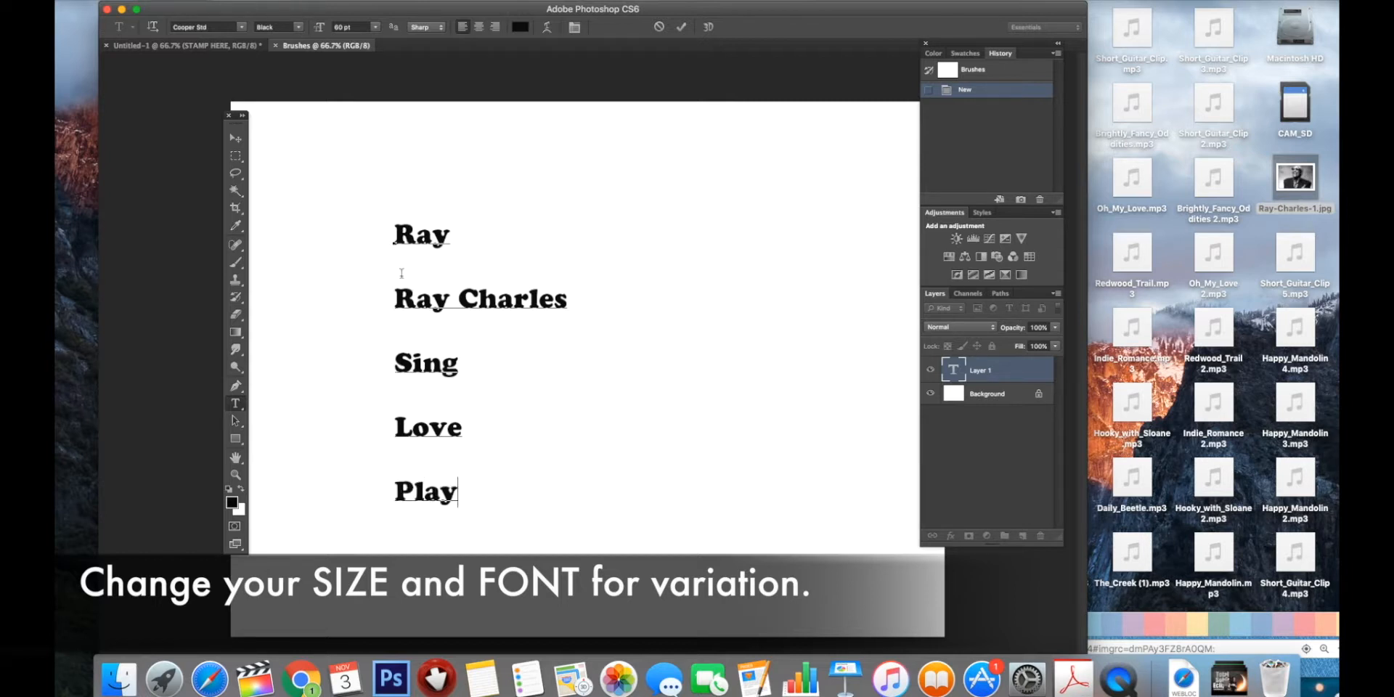
- Set the font of the "Ray Charles" line to Helvetica Neue and of the word "Sing" to Kohinoor Bangla
{"action": "left_click_drag", "start_coordinate": [395, 299], "coordinate": [641, 301]}
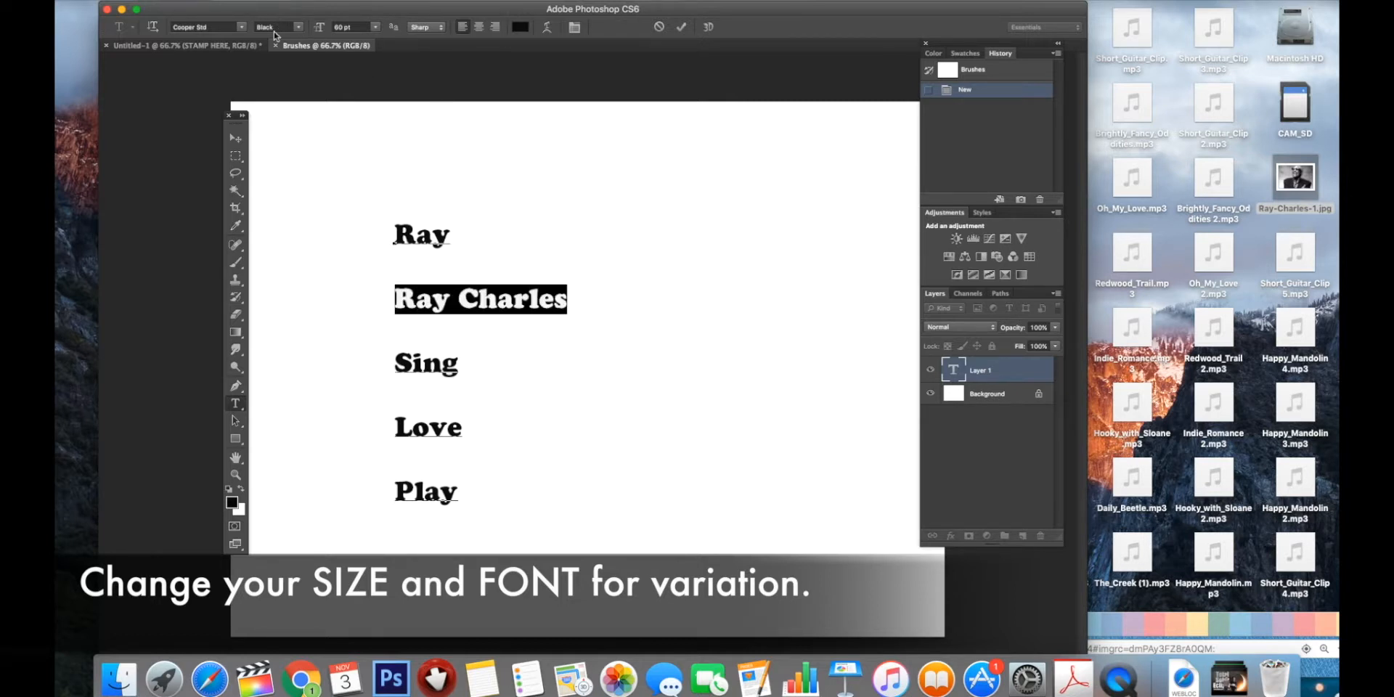
{"action": "left_click", "coordinate": [240, 27]}
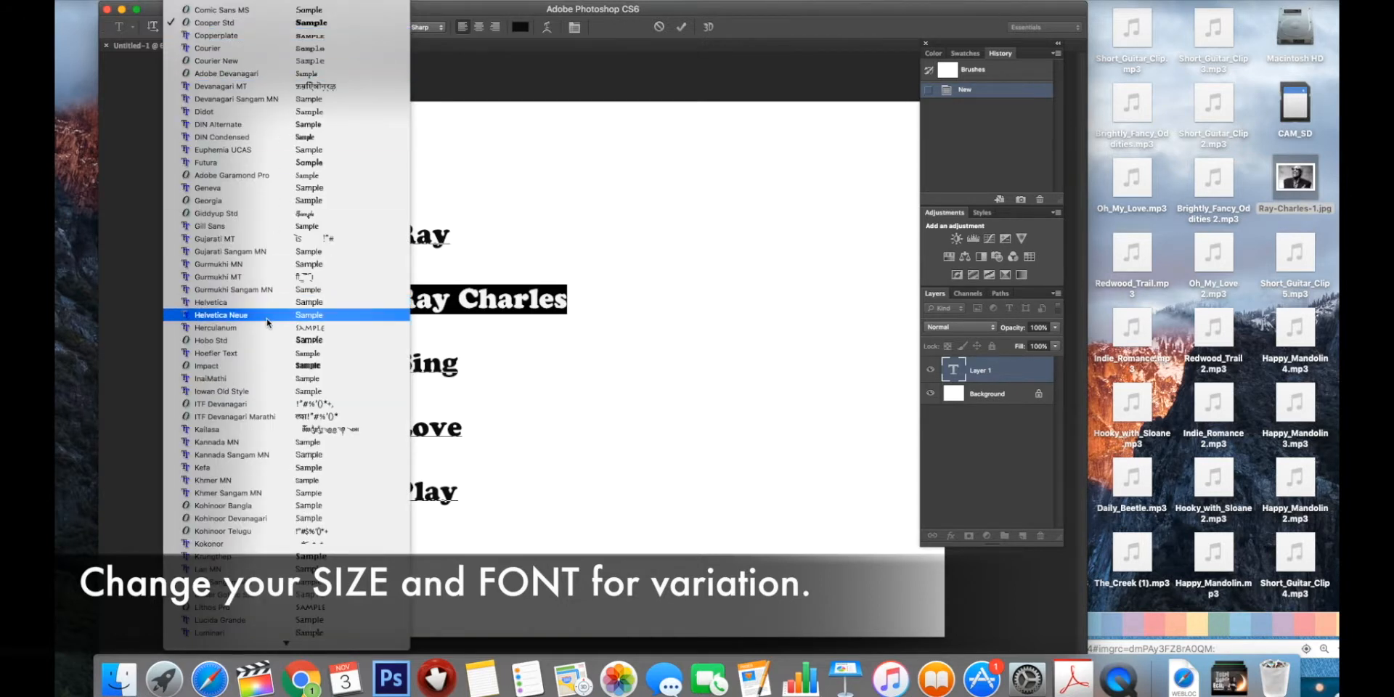
{"action": "left_click", "coordinate": [240, 315]}
{"action": "left_click_drag", "start_coordinate": [477, 373], "coordinate": [394, 367]}
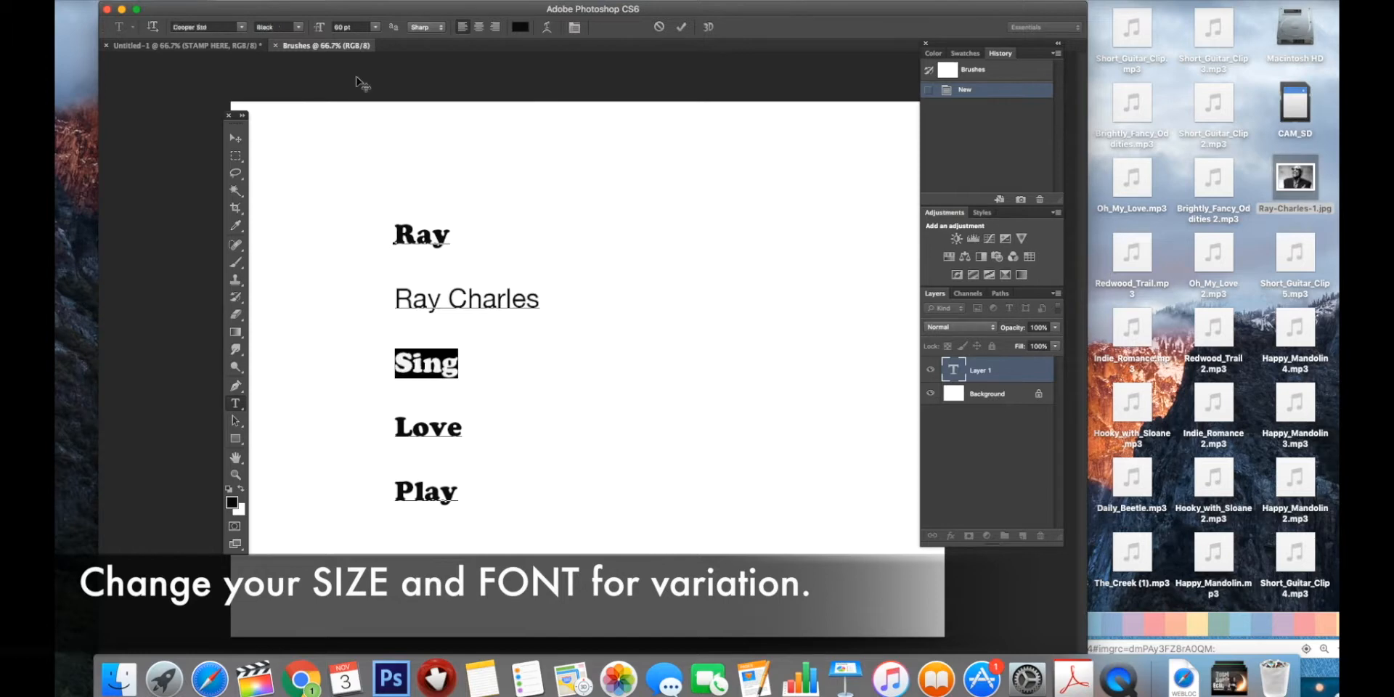
{"action": "left_click", "coordinate": [241, 27]}
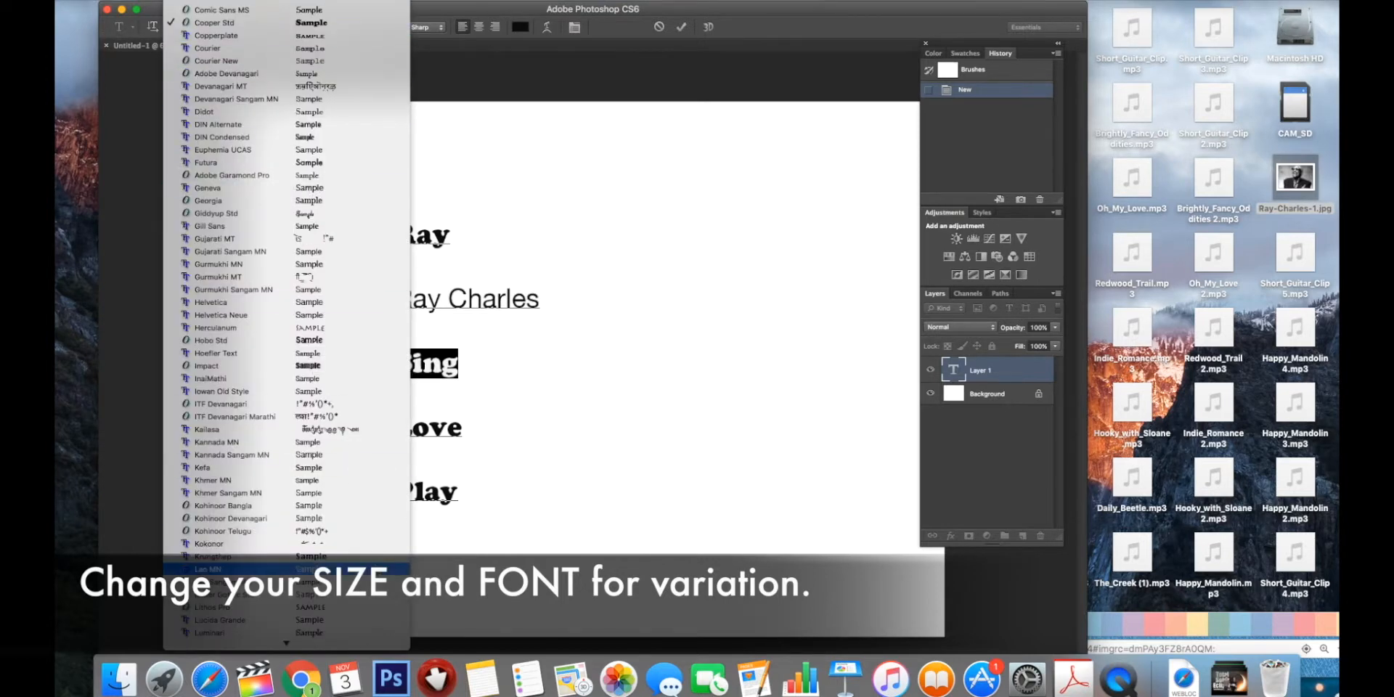
{"action": "left_click", "coordinate": [312, 505]}
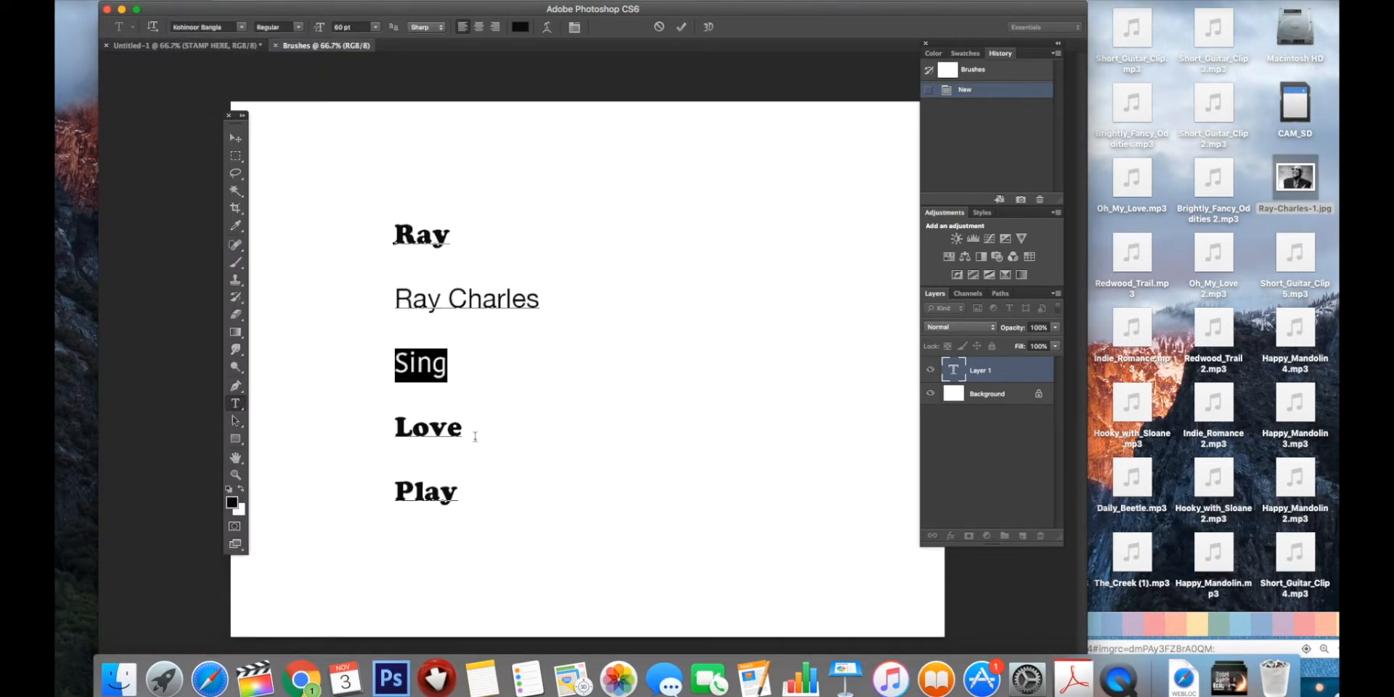
- Set the font of the word "Love" to Courier
{"action": "left_click_drag", "start_coordinate": [475, 436], "coordinate": [392, 429]}
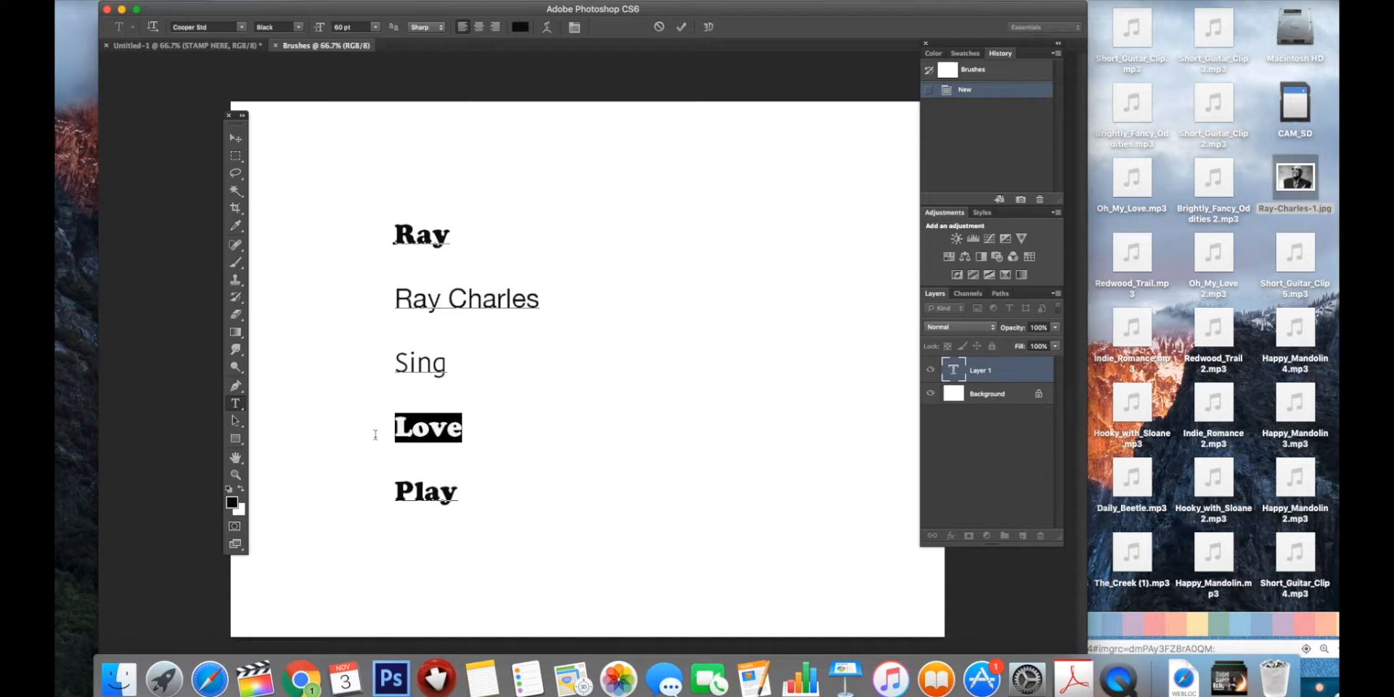
{"action": "left_click", "coordinate": [240, 28]}
{"action": "left_click", "coordinate": [341, 44]}
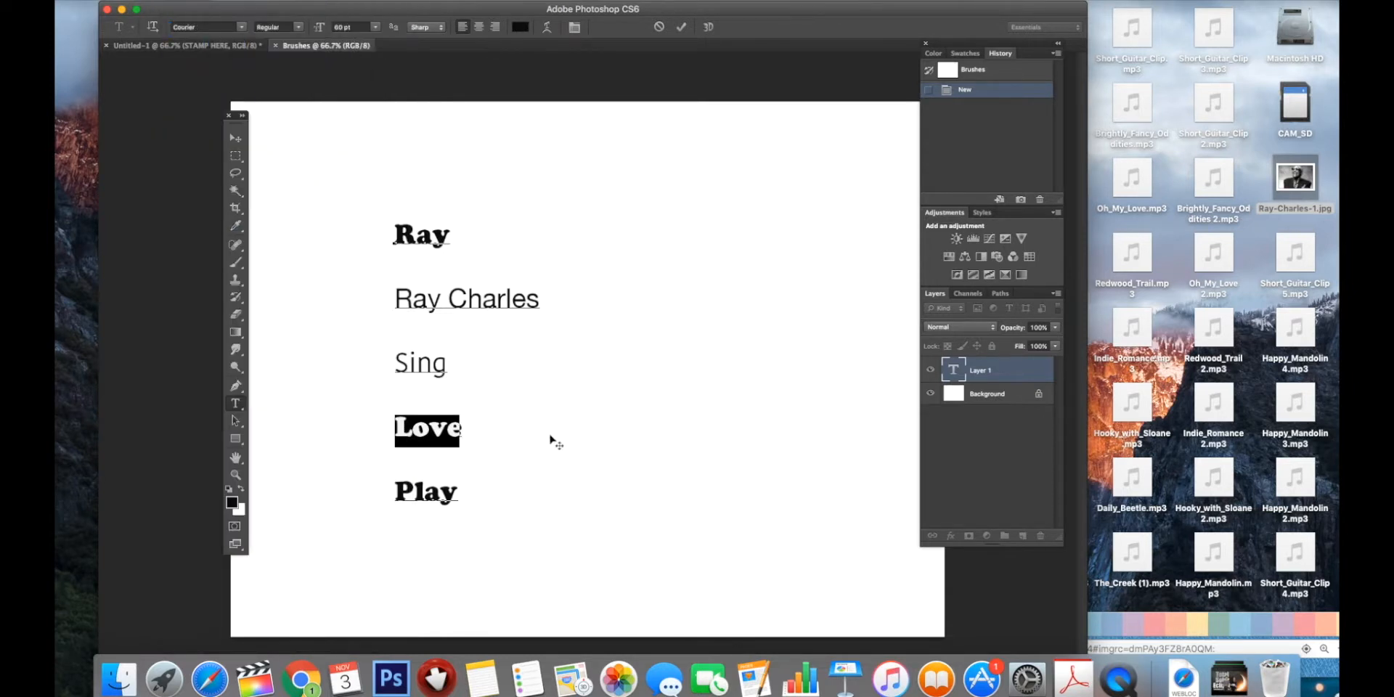
{"action": "left_click_drag", "start_coordinate": [472, 492], "coordinate": [376, 488]}
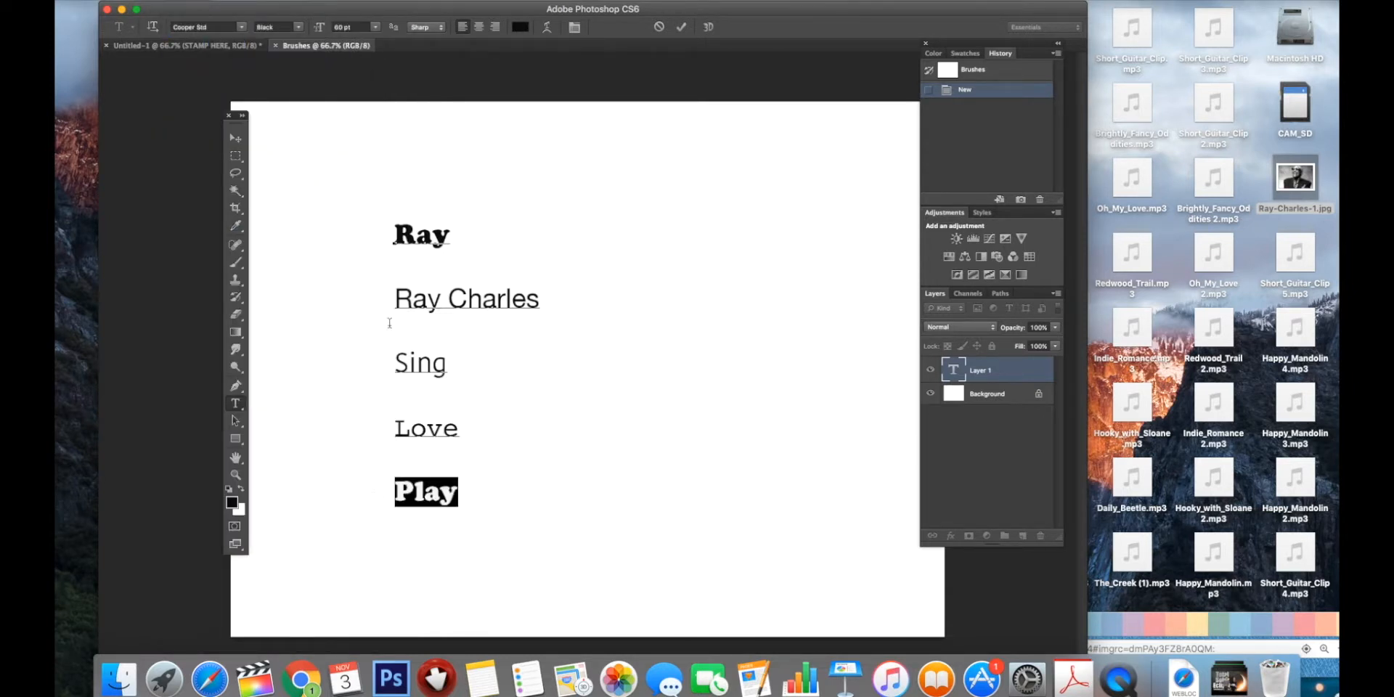
{"action": "left_click", "coordinate": [240, 27]}
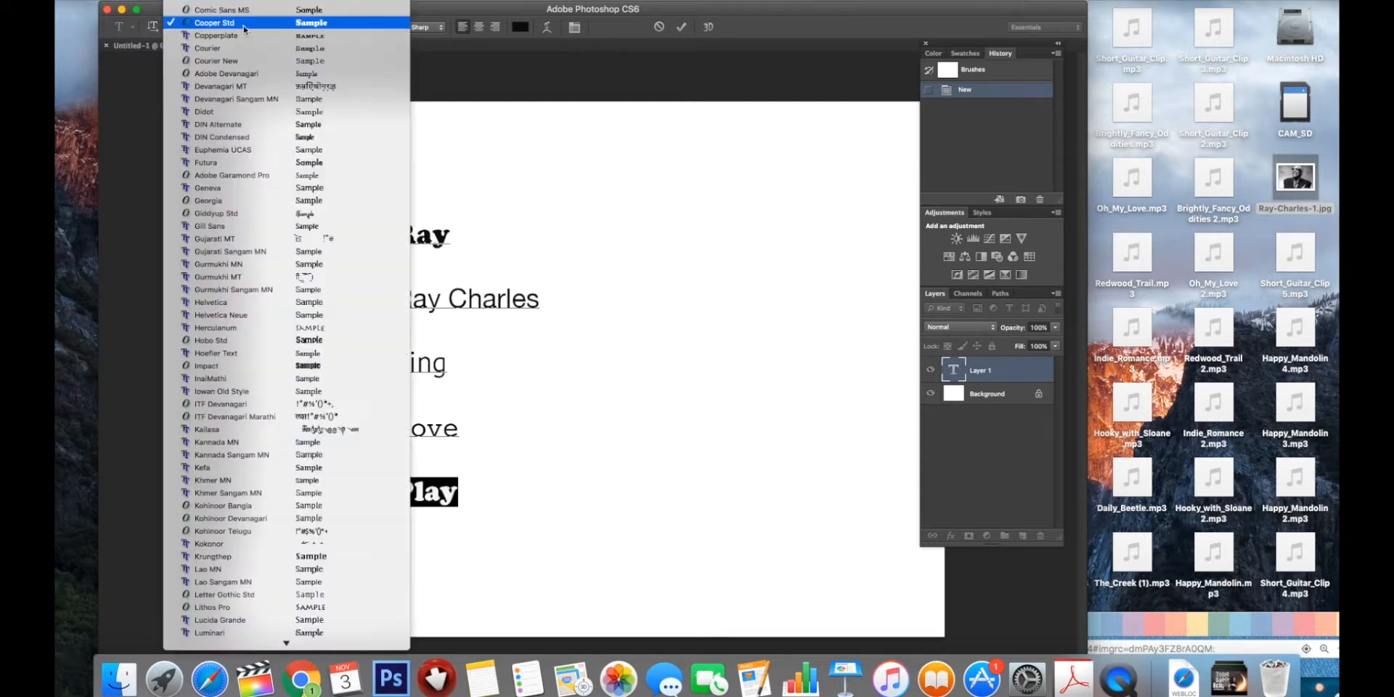
{"action": "left_click", "coordinate": [345, 25]}
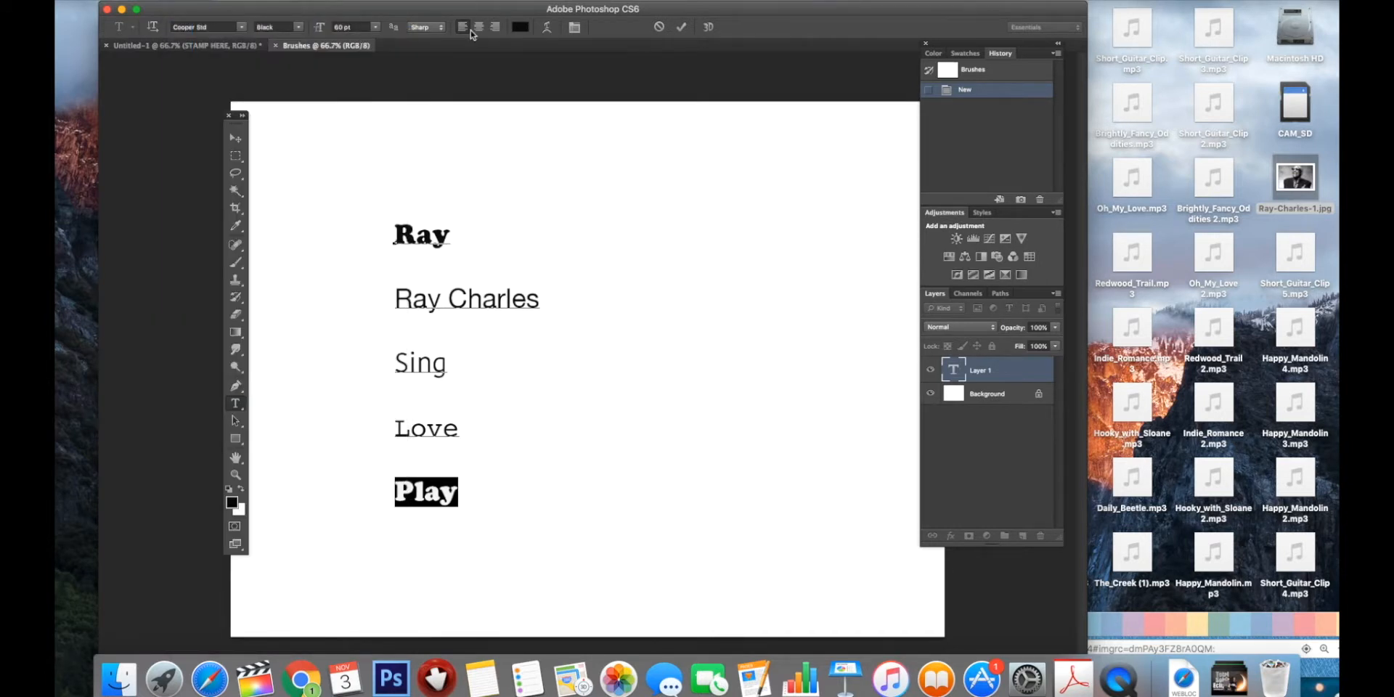
{"action": "left_click", "coordinate": [520, 27]}
{"action": "key", "text": "Escape"}
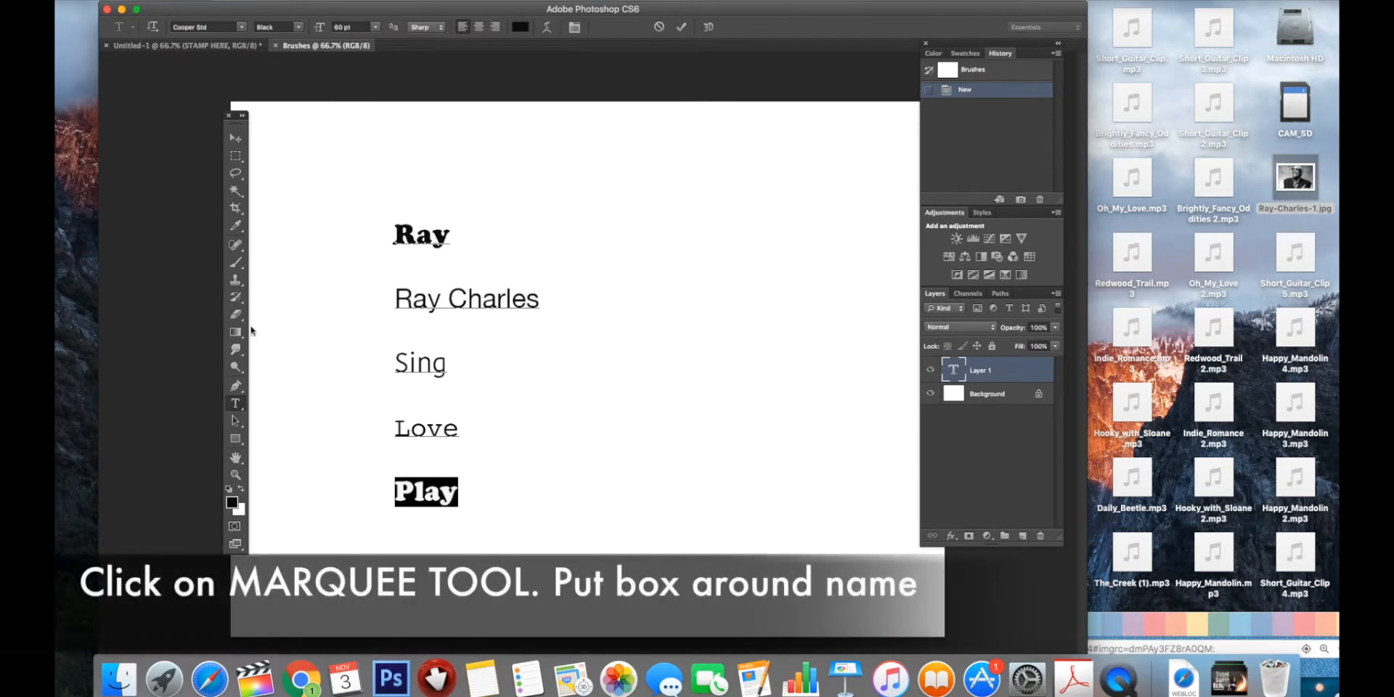
- Finish the text editing and draw a rectangular marquee closely around the word "Ray" on the first line
{"action": "left_click", "coordinate": [240, 161]}
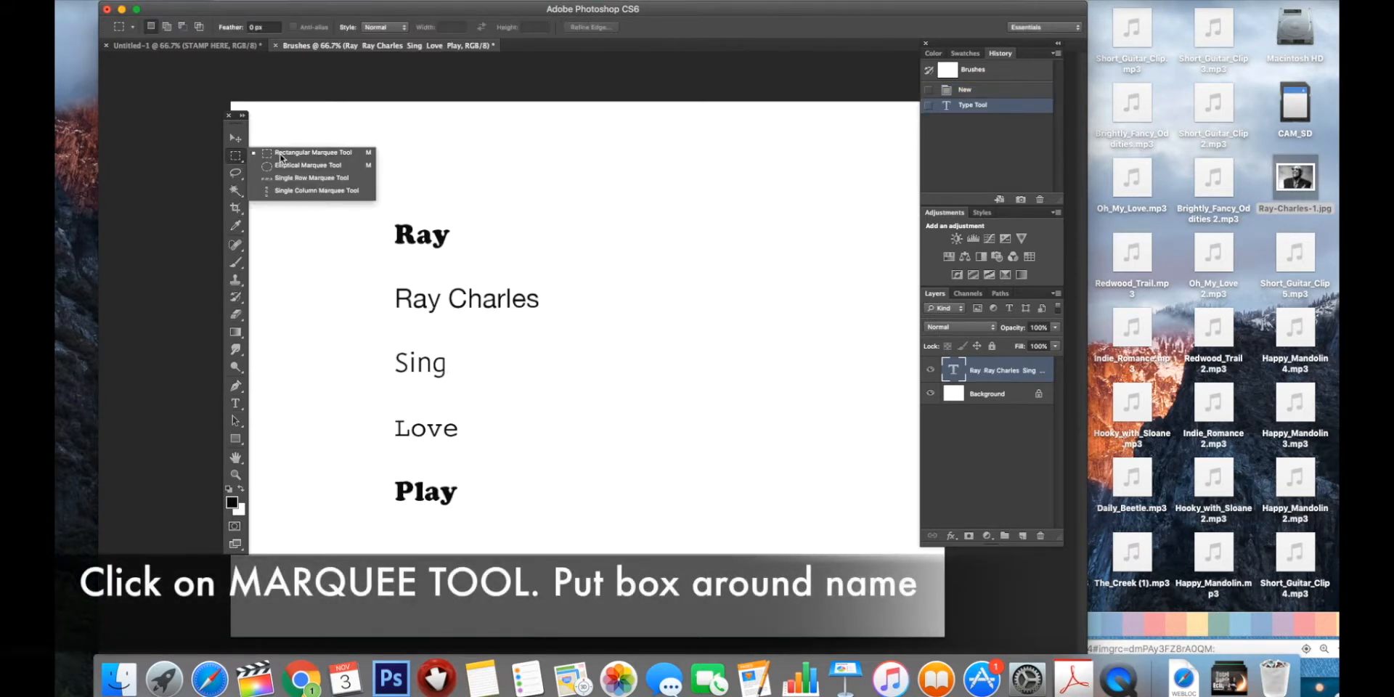
{"action": "left_click", "coordinate": [280, 156]}
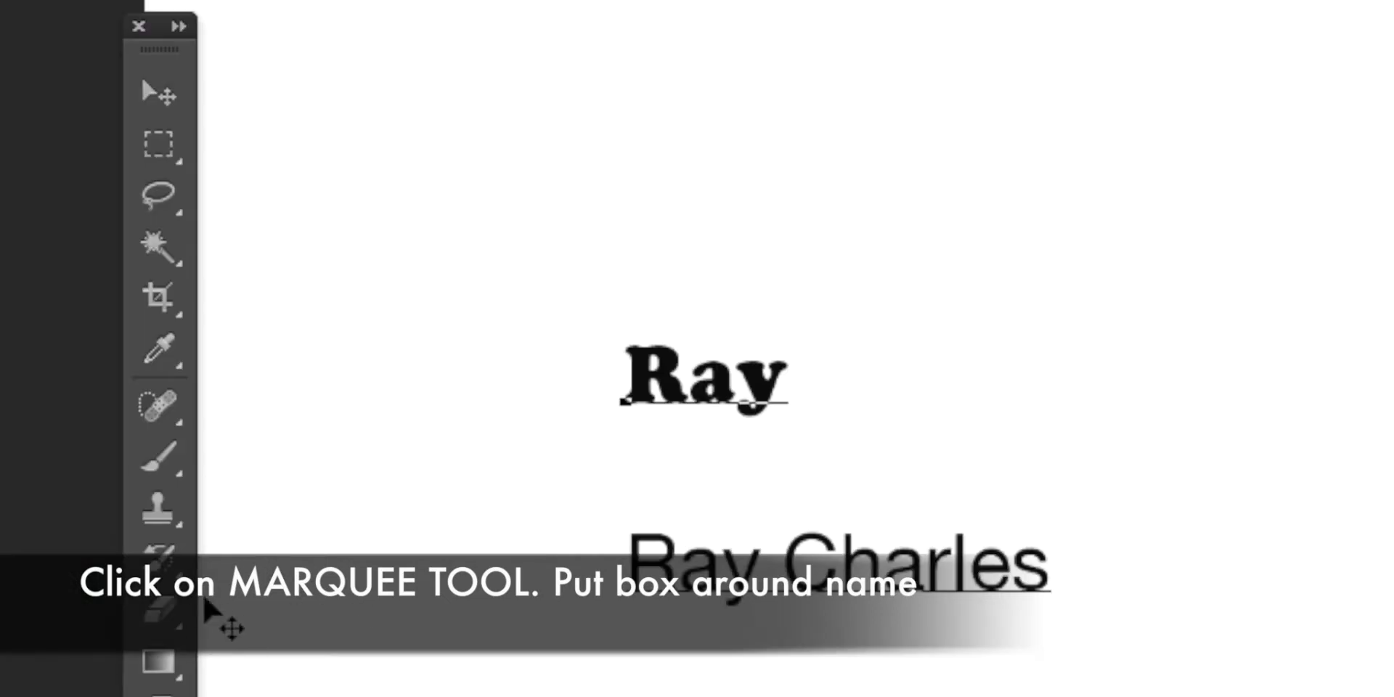
{"action": "left_click", "coordinate": [180, 165]}
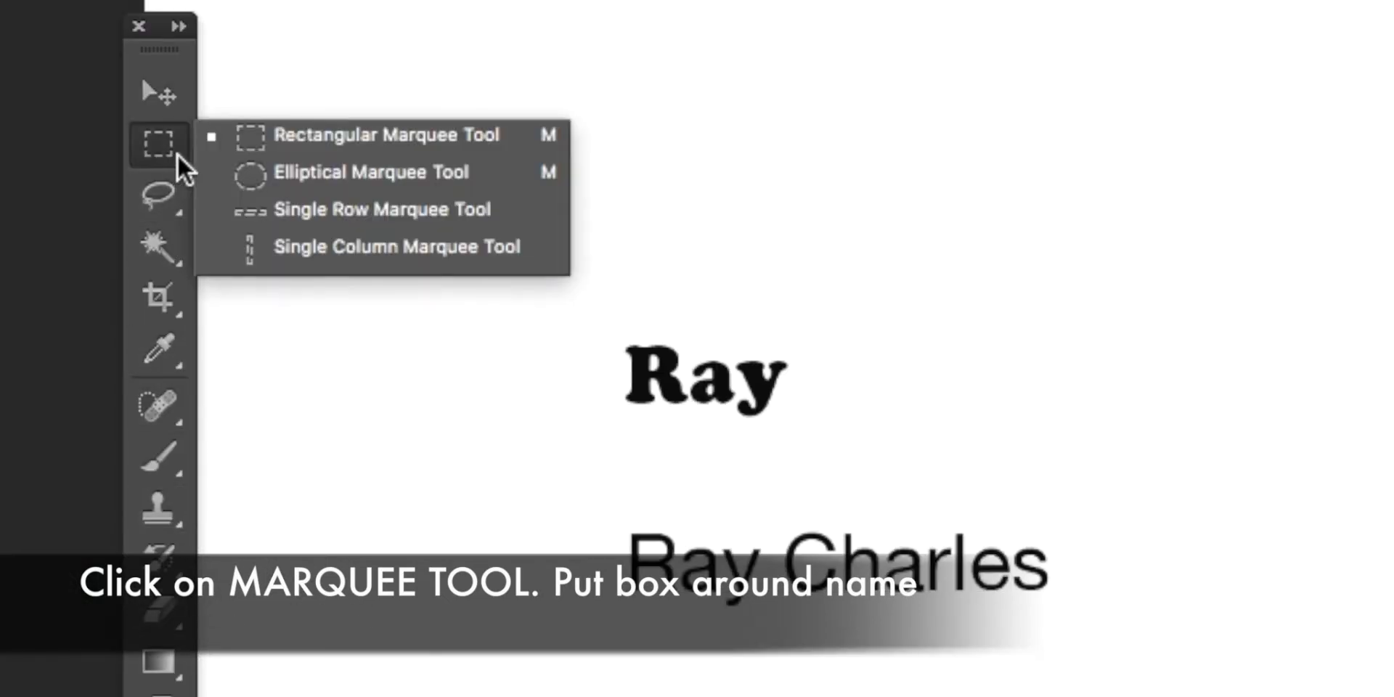
{"action": "left_click", "coordinate": [290, 142]}
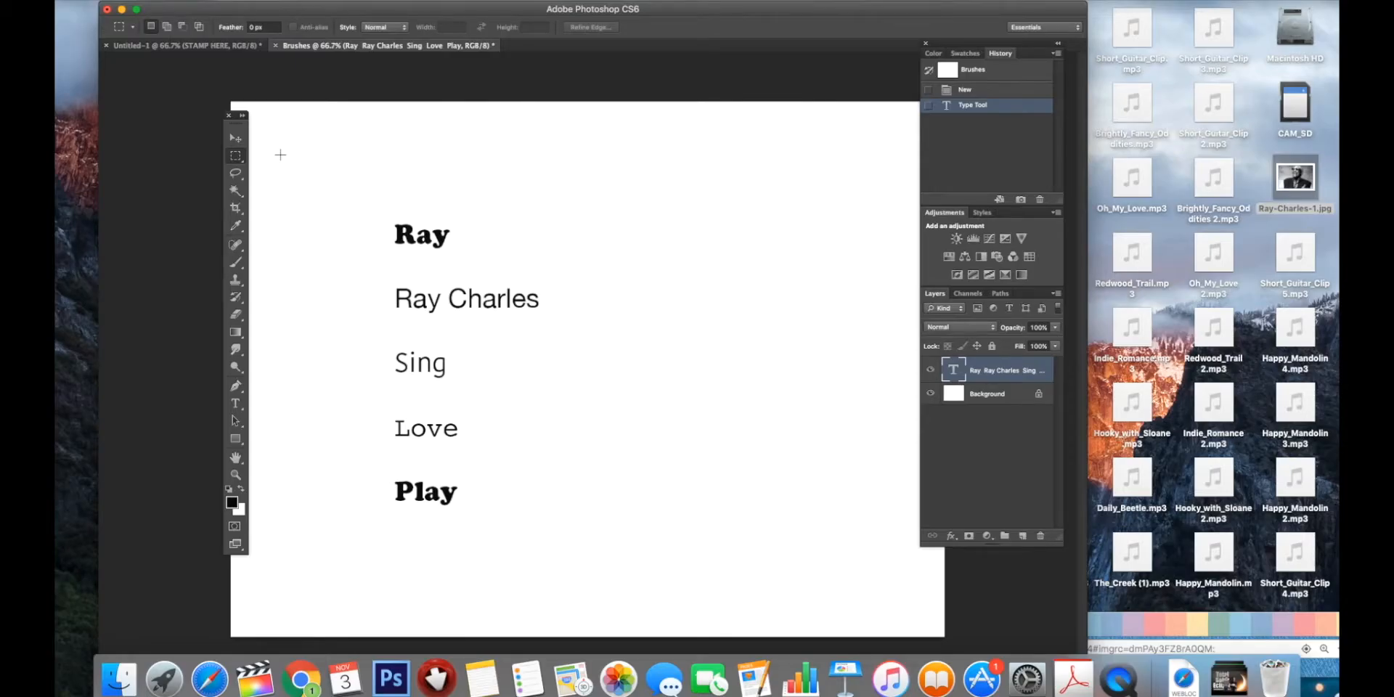
{"action": "left_click_drag", "start_coordinate": [377, 207], "coordinate": [467, 260]}
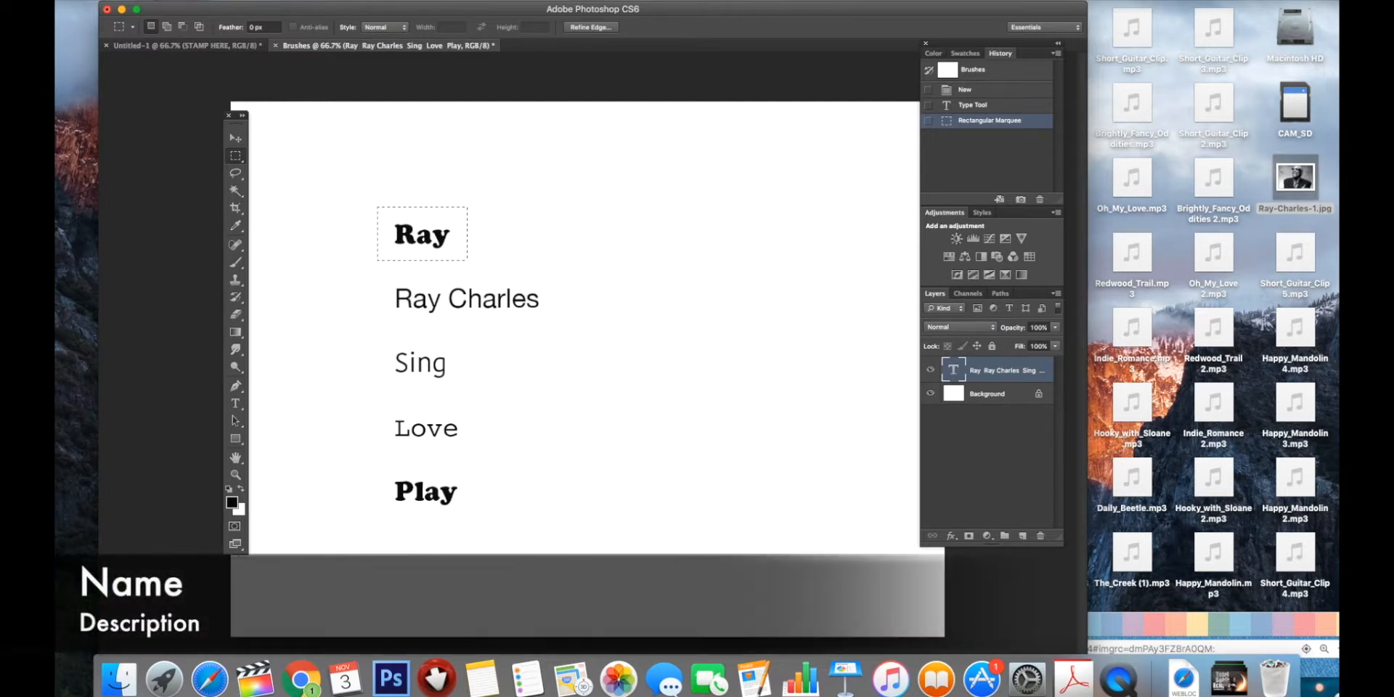
- Define the marquee-selected word "Ray" as a brush preset named "Ray"
{"action": "left_click", "coordinate": [188, 1]}
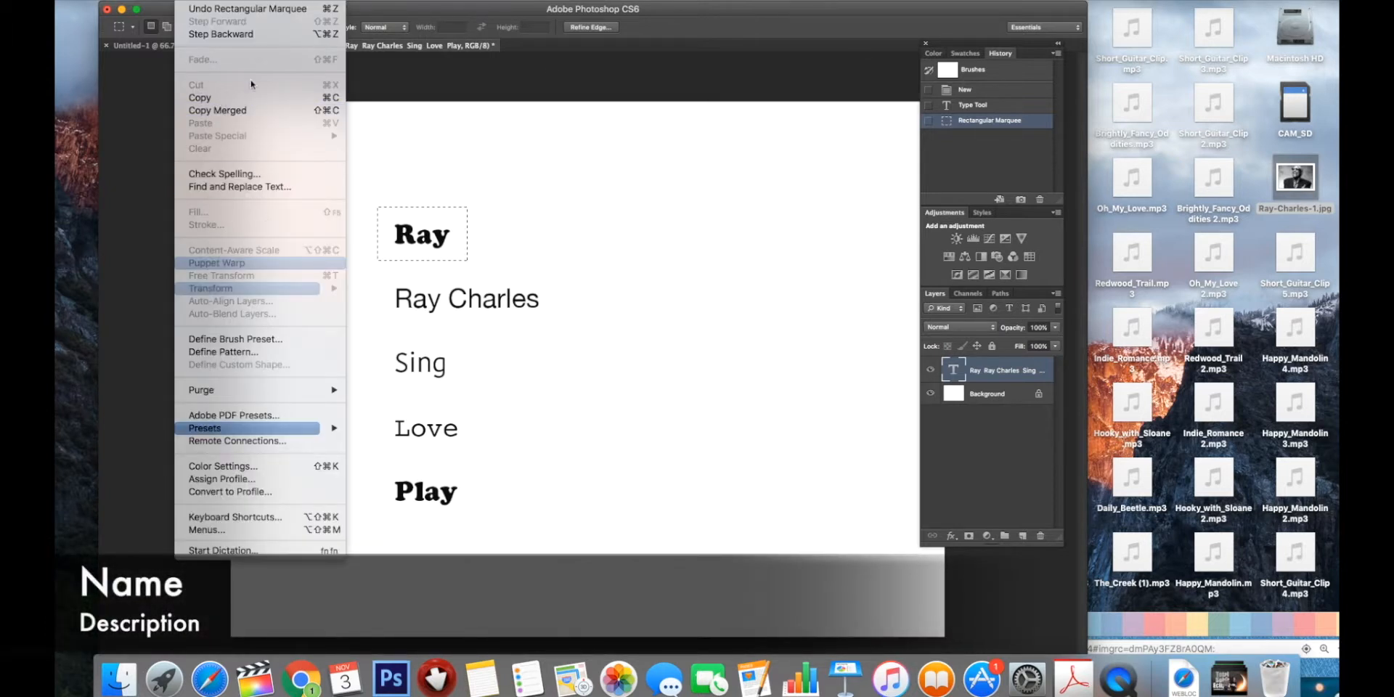
{"action": "left_click", "coordinate": [277, 339]}
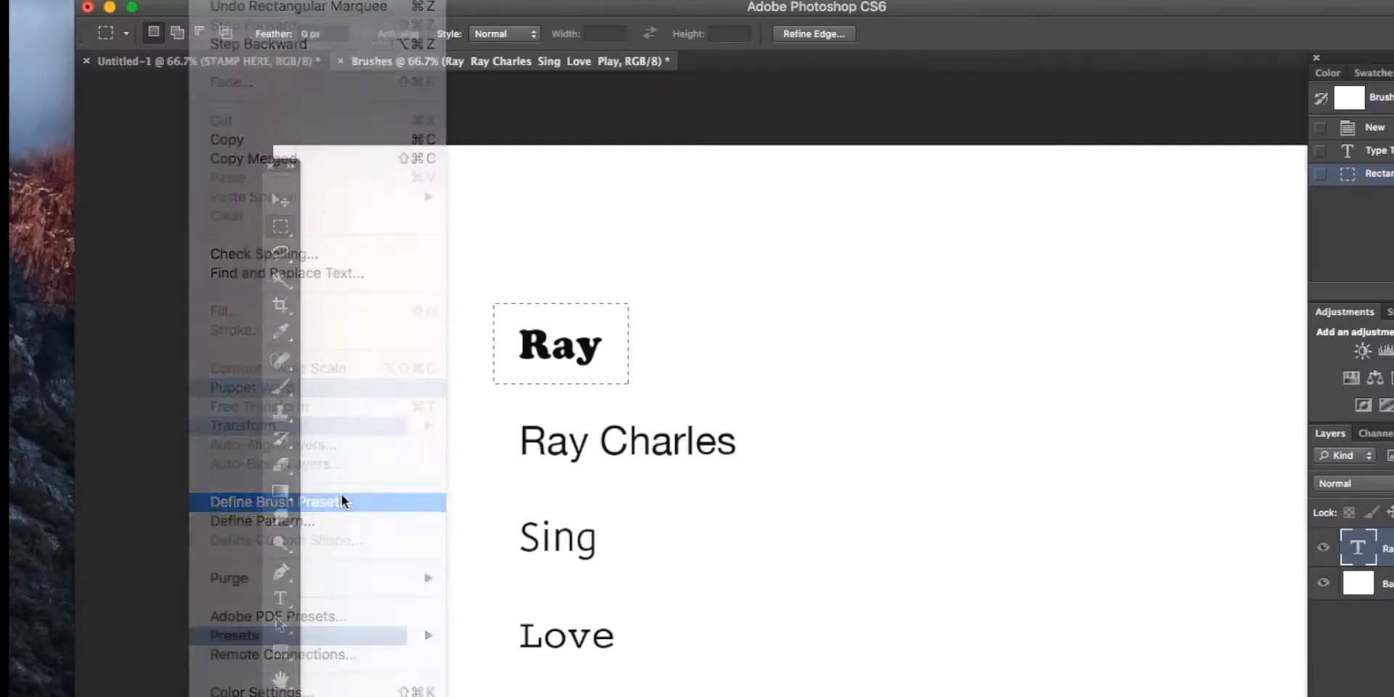
{"action": "type", "text": "Ray"}
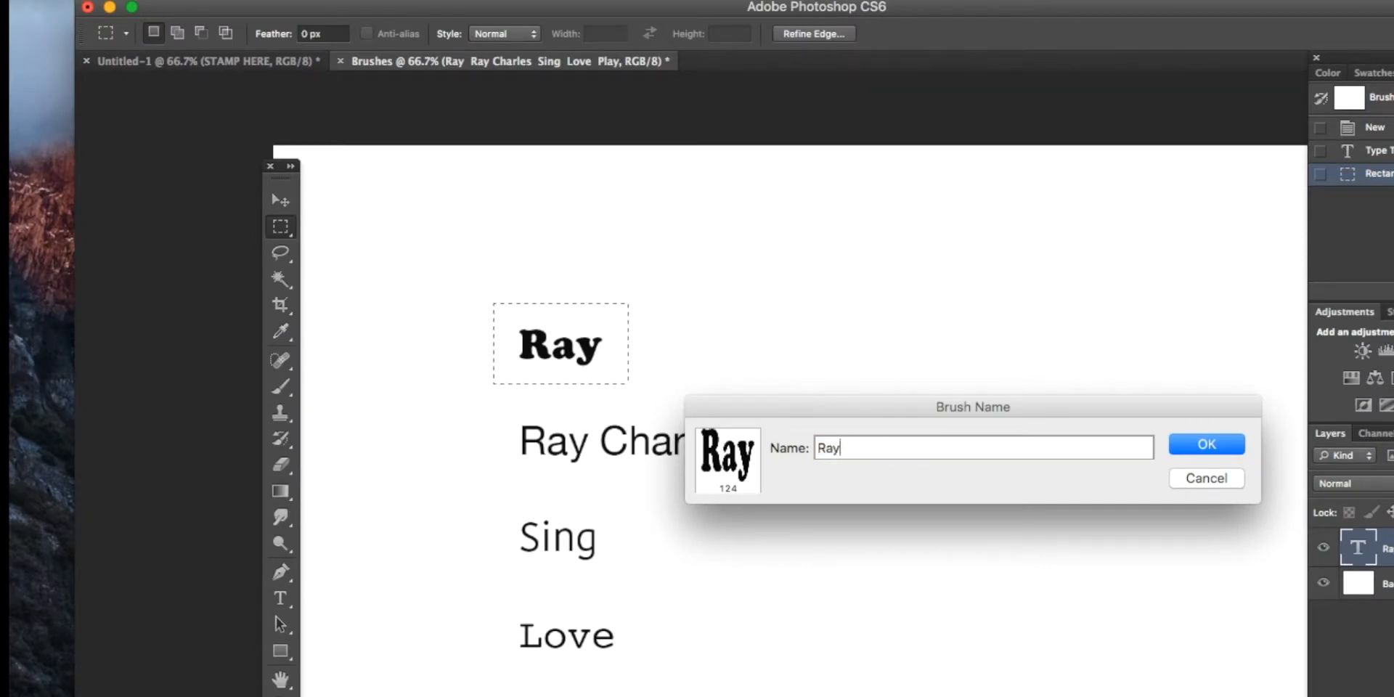
{"action": "key", "text": "Return"}
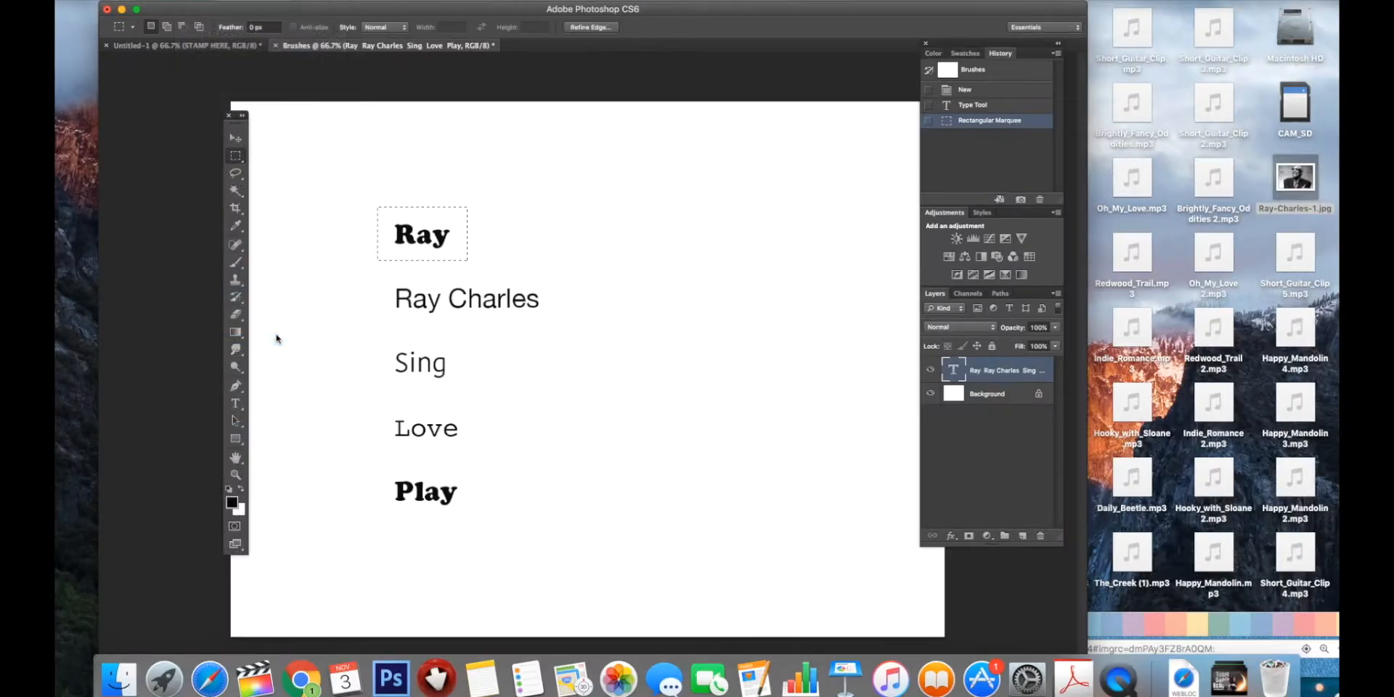
{"action": "type", "text": "Ray"}
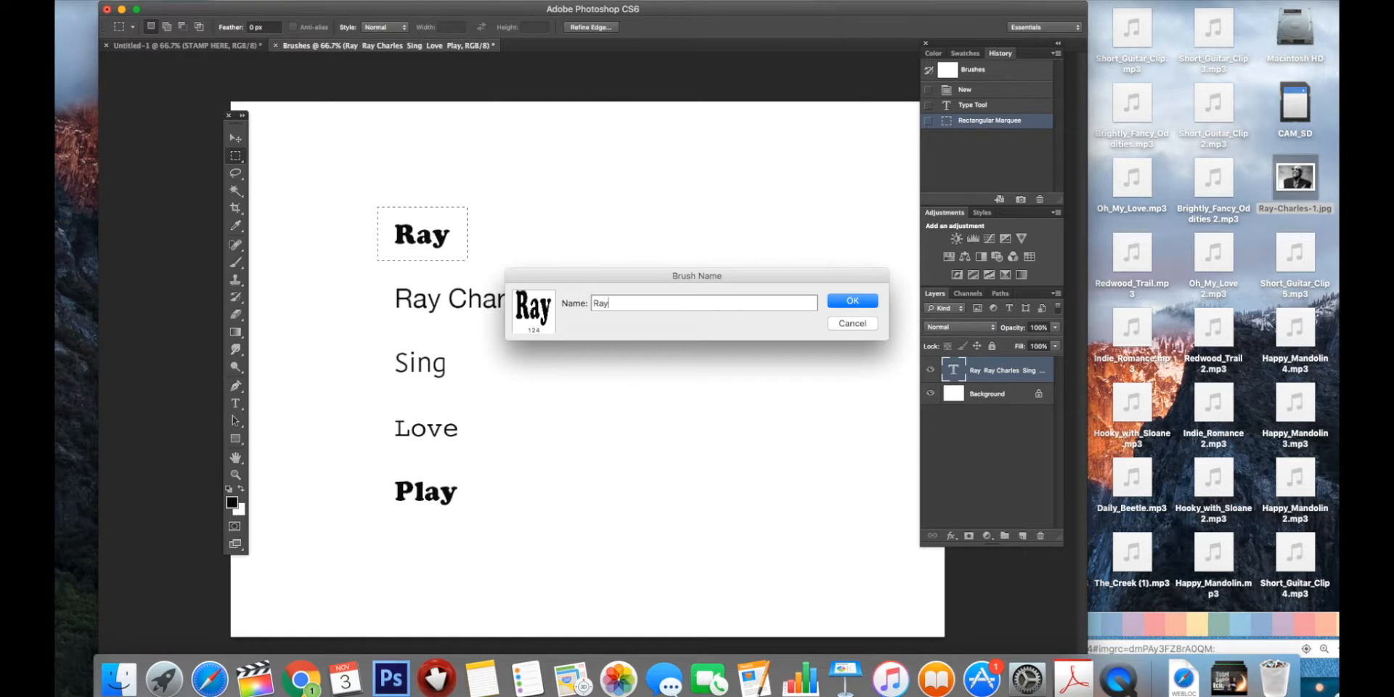
{"action": "key", "text": "Return"}
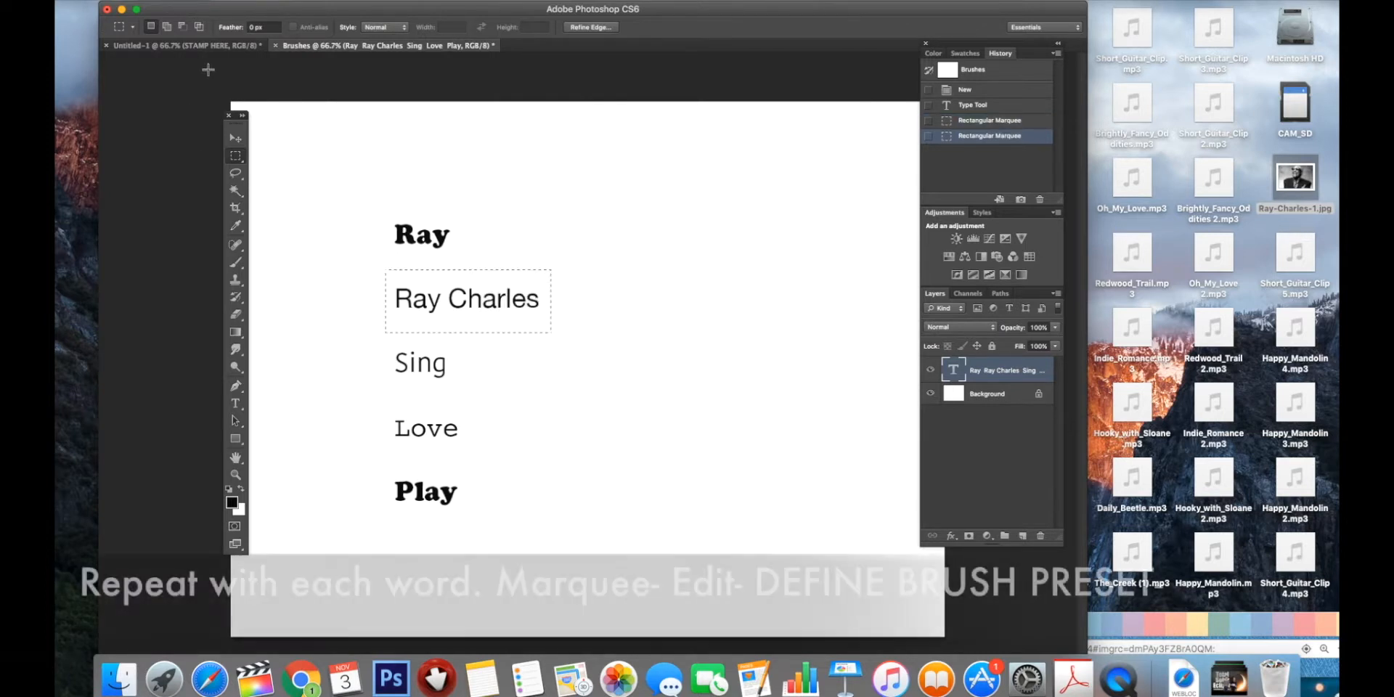
- Define the marquee-selected "Ray Charles" line as a brush preset named "Ray Charles"
{"action": "left_click", "coordinate": [190, 2]}
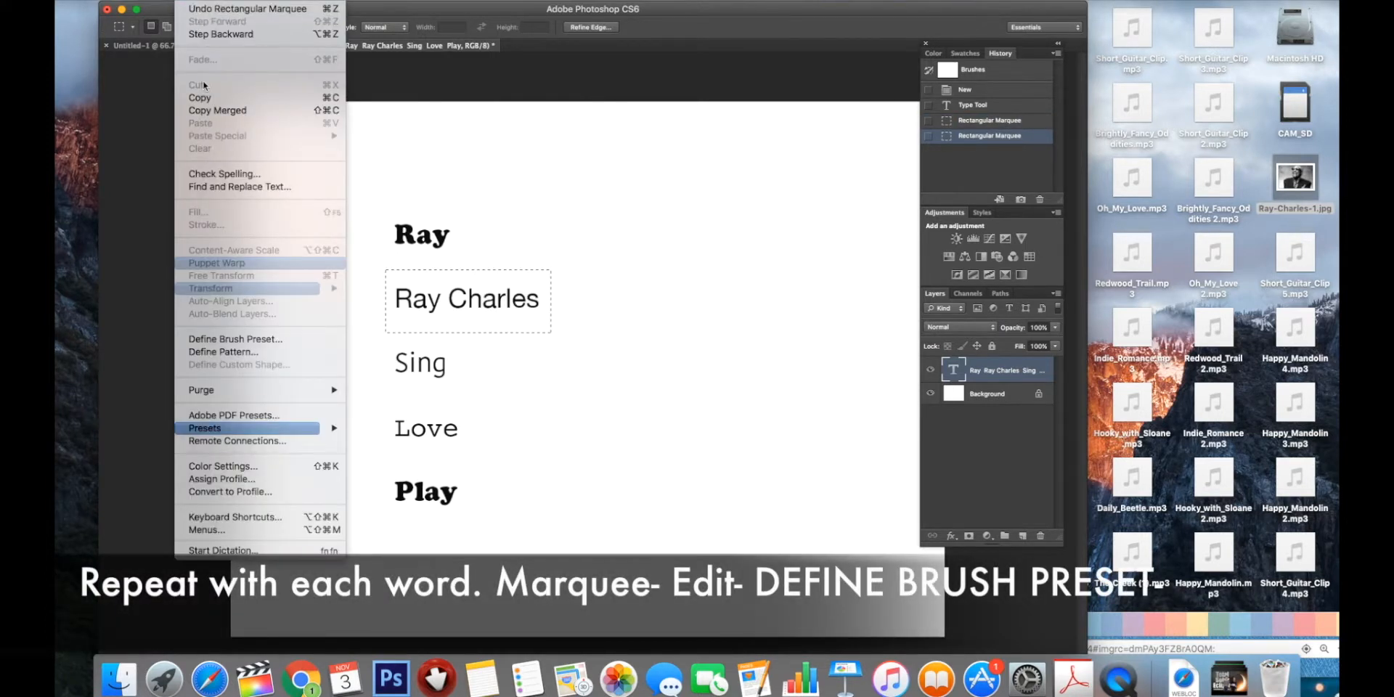
{"action": "left_click", "coordinate": [241, 339]}
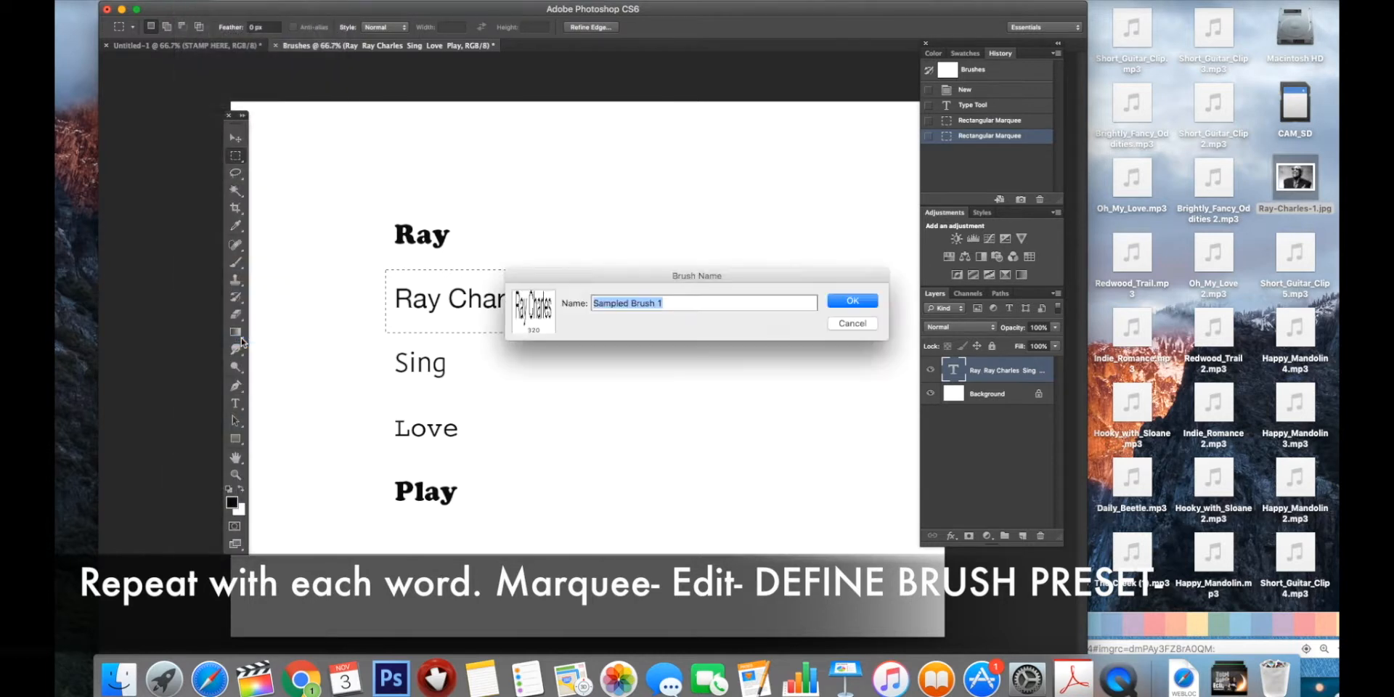
{"action": "type", "text": "Ray Charles"}
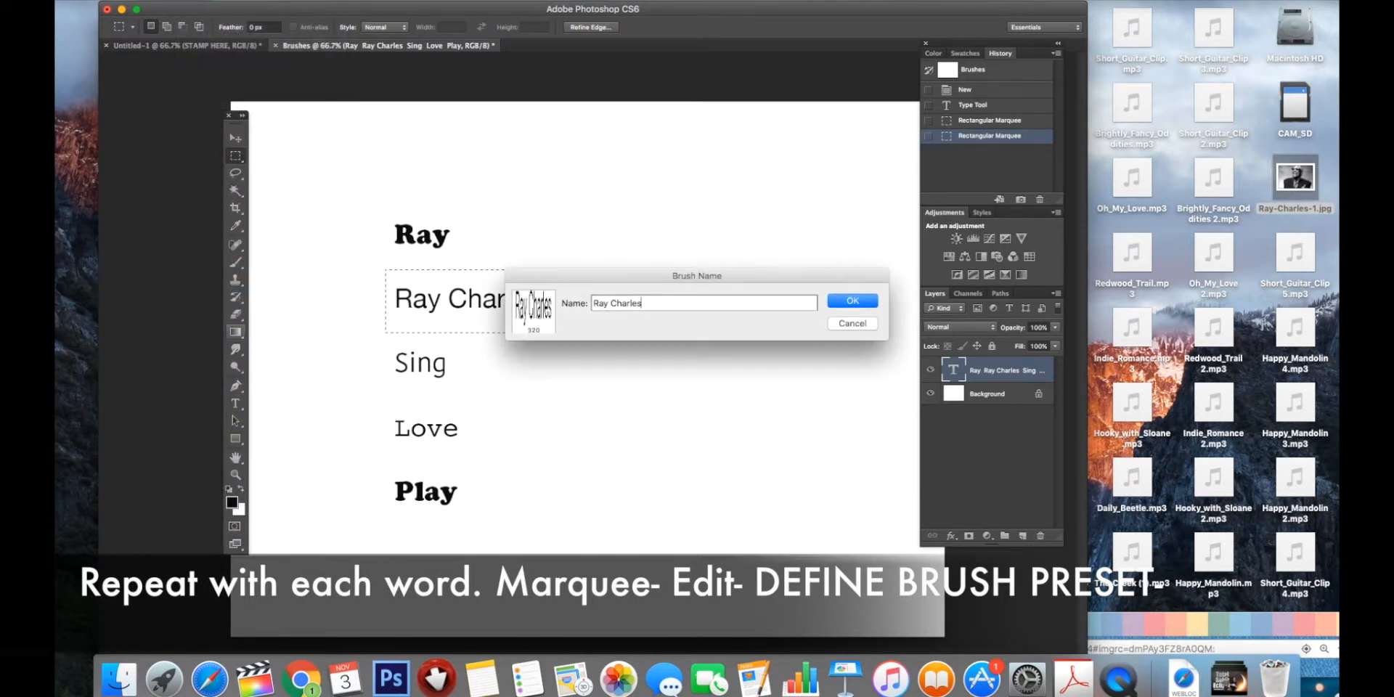
{"action": "key", "text": "Return"}
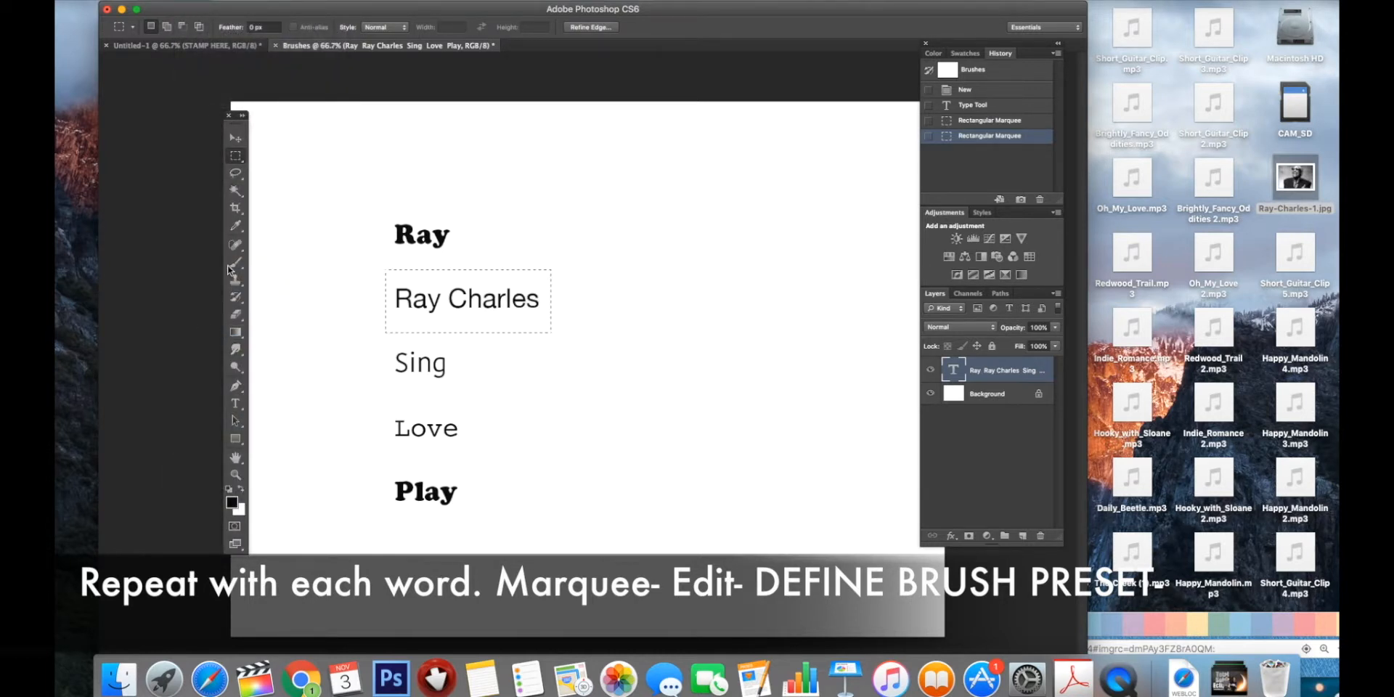
- Draw a rectangular marquee around the word "Sing" and define it as a brush preset named "Sing"
{"action": "left_click_drag", "start_coordinate": [388, 352], "coordinate": [473, 386]}
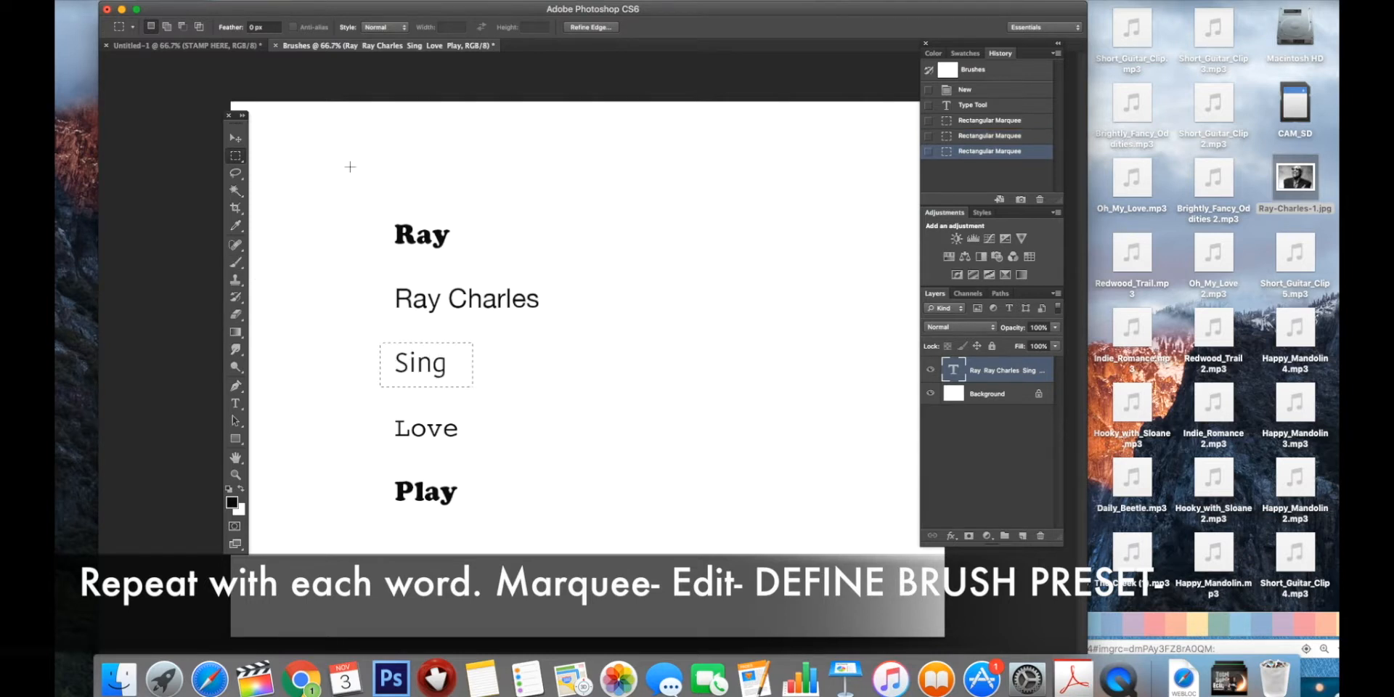
{"action": "left_click", "coordinate": [199, 2]}
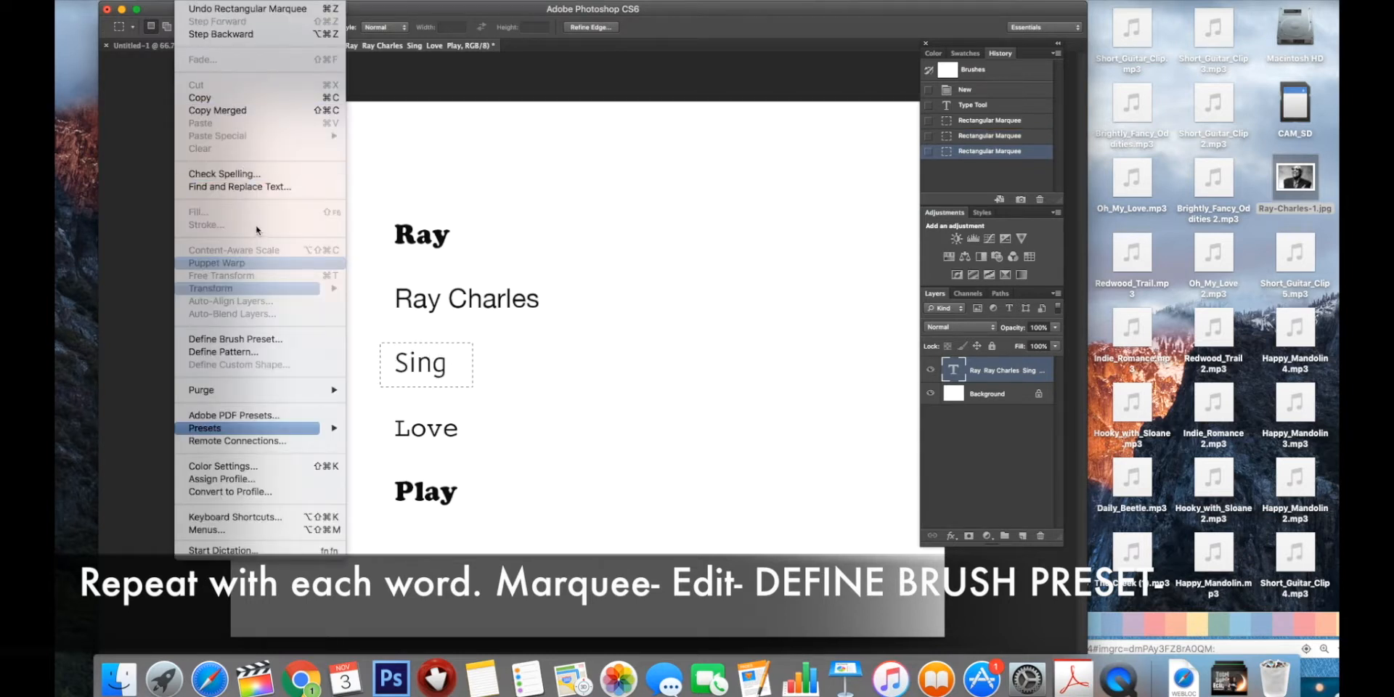
{"action": "left_click", "coordinate": [283, 339]}
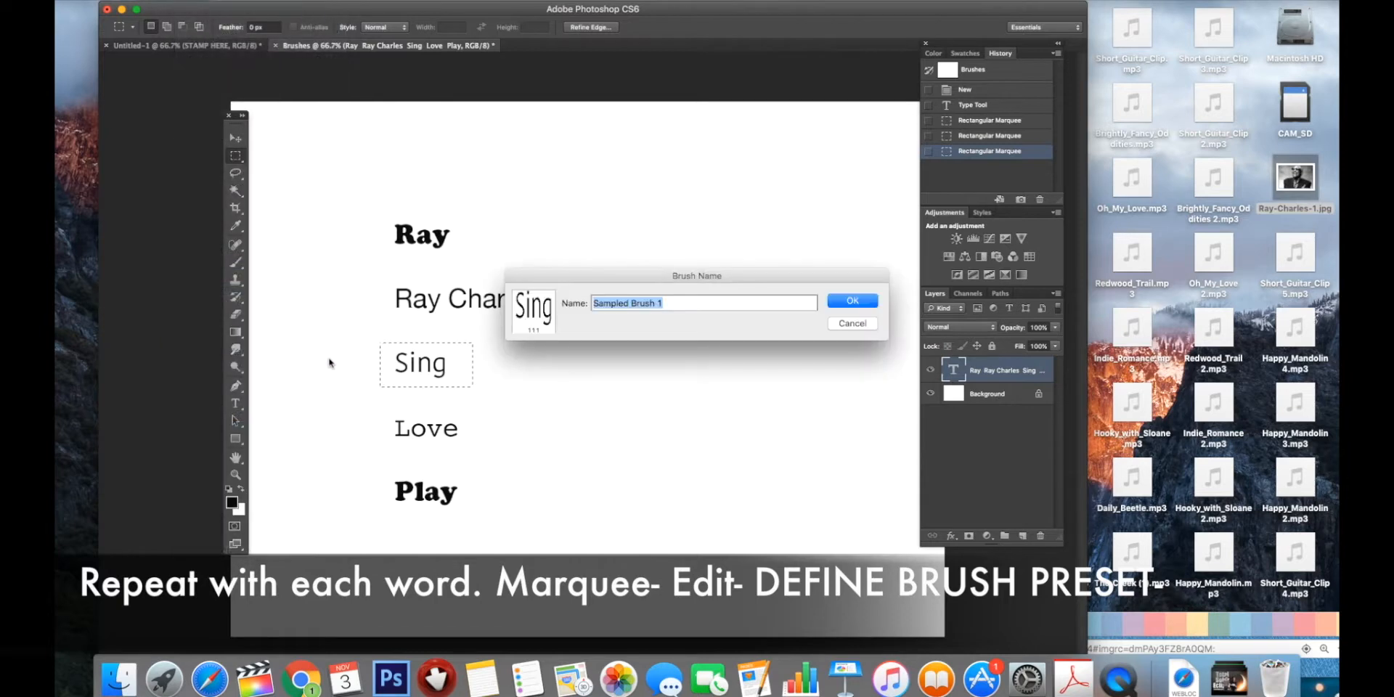
{"action": "type", "text": "Sing"}
{"action": "key", "text": "Return"}
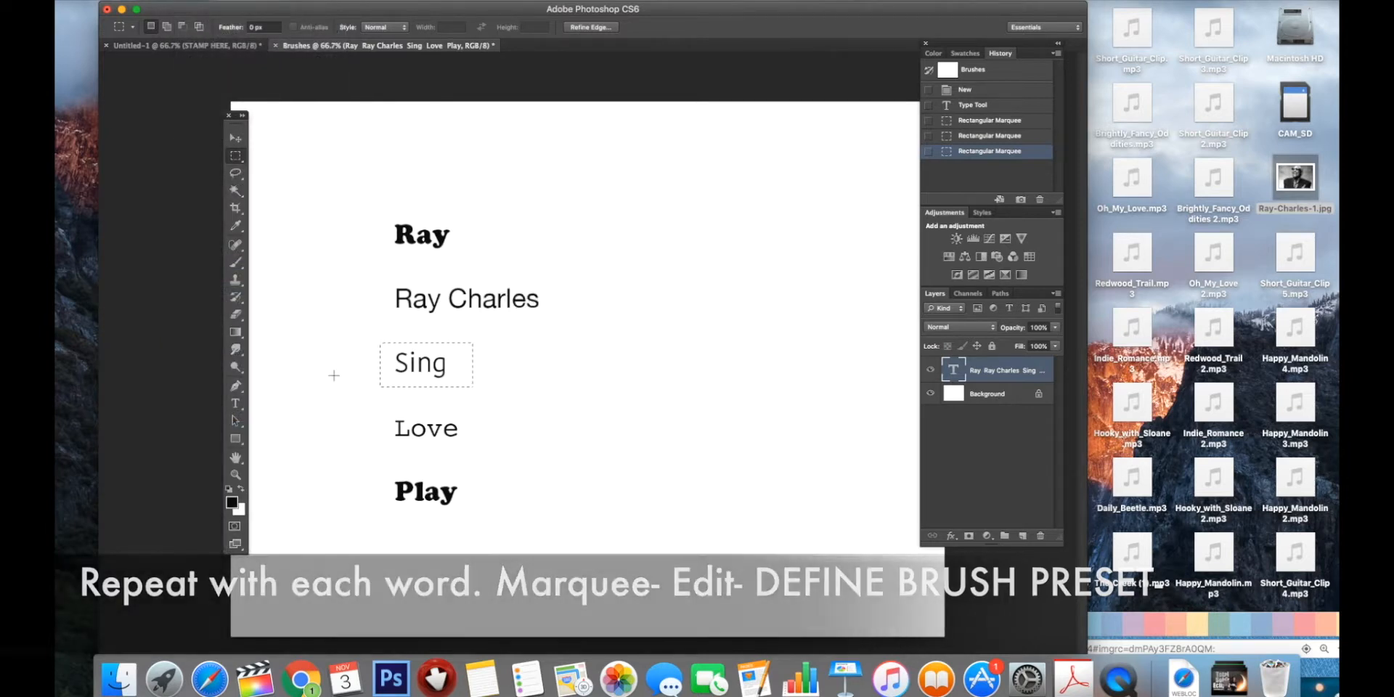
- Draw a rectangular marquee around the word "Love" and define it as a brush preset named "Love"
{"action": "left_click_drag", "start_coordinate": [378, 407], "coordinate": [474, 452]}
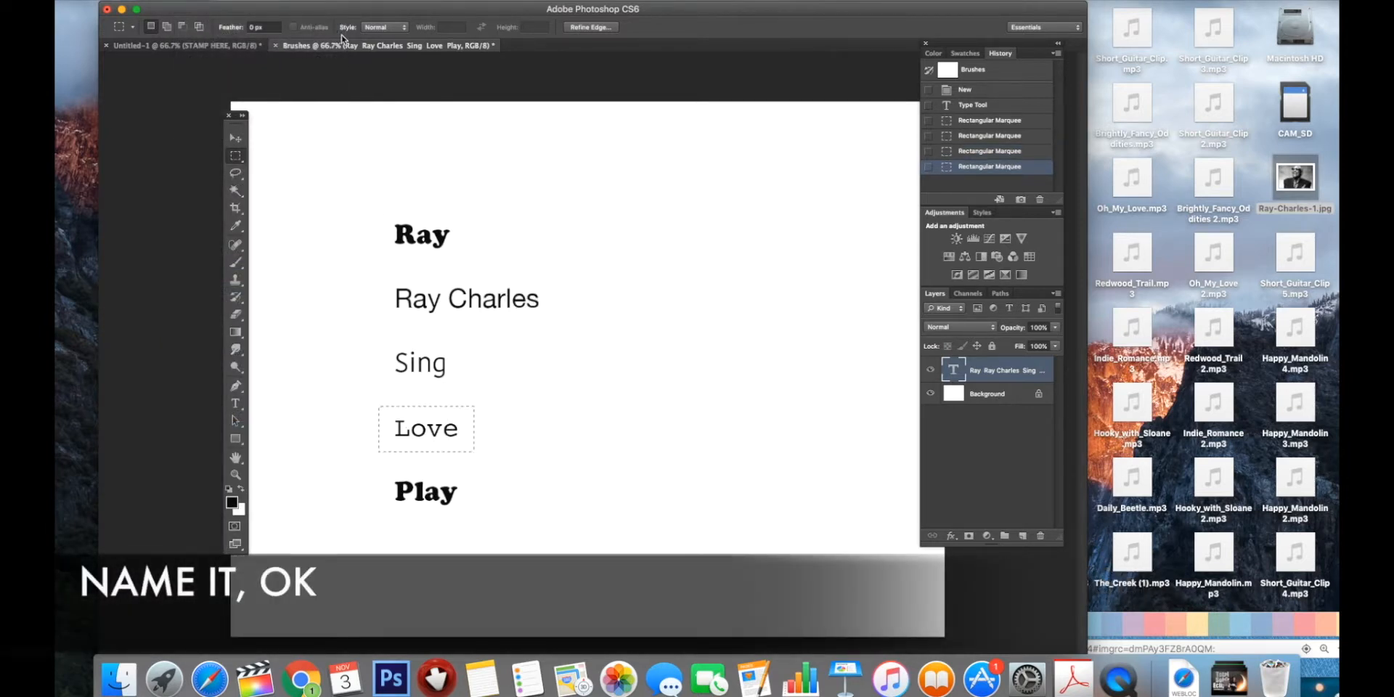
{"action": "left_click", "coordinate": [192, 1]}
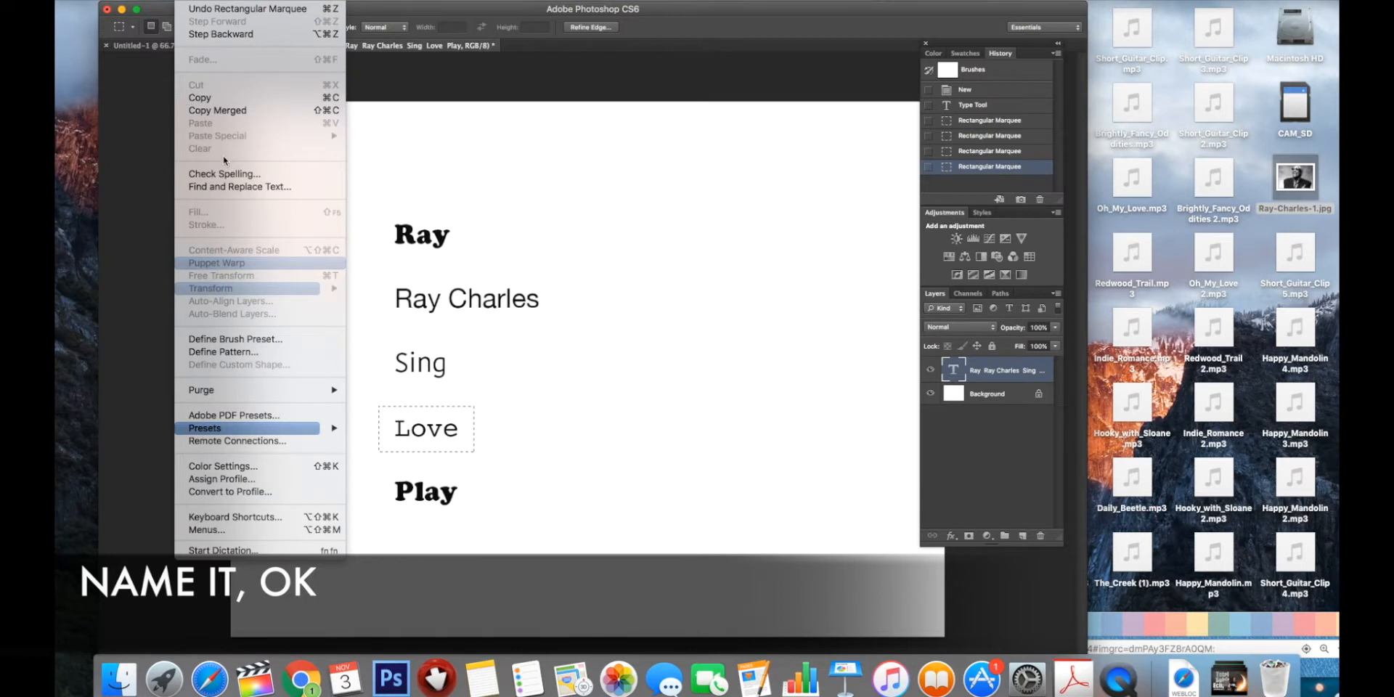
{"action": "left_click", "coordinate": [243, 338]}
{"action": "type", "text": "Lov"}
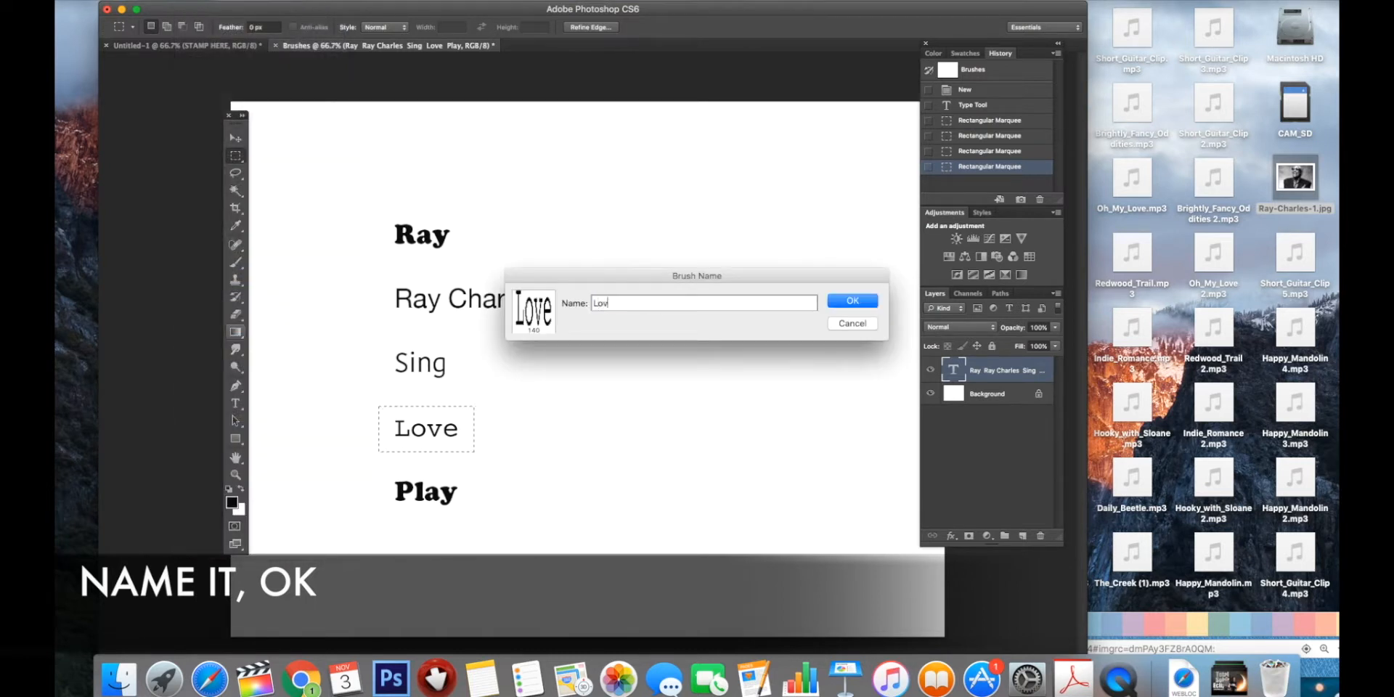
{"action": "type", "text": "e"}
{"action": "key", "text": "Return"}
- Draw a rectangular marquee around the word "Play" and define it as a brush preset named "Play"
{"action": "left_click_drag", "start_coordinate": [374, 467], "coordinate": [475, 519]}
{"action": "left_click", "coordinate": [191, 2]}
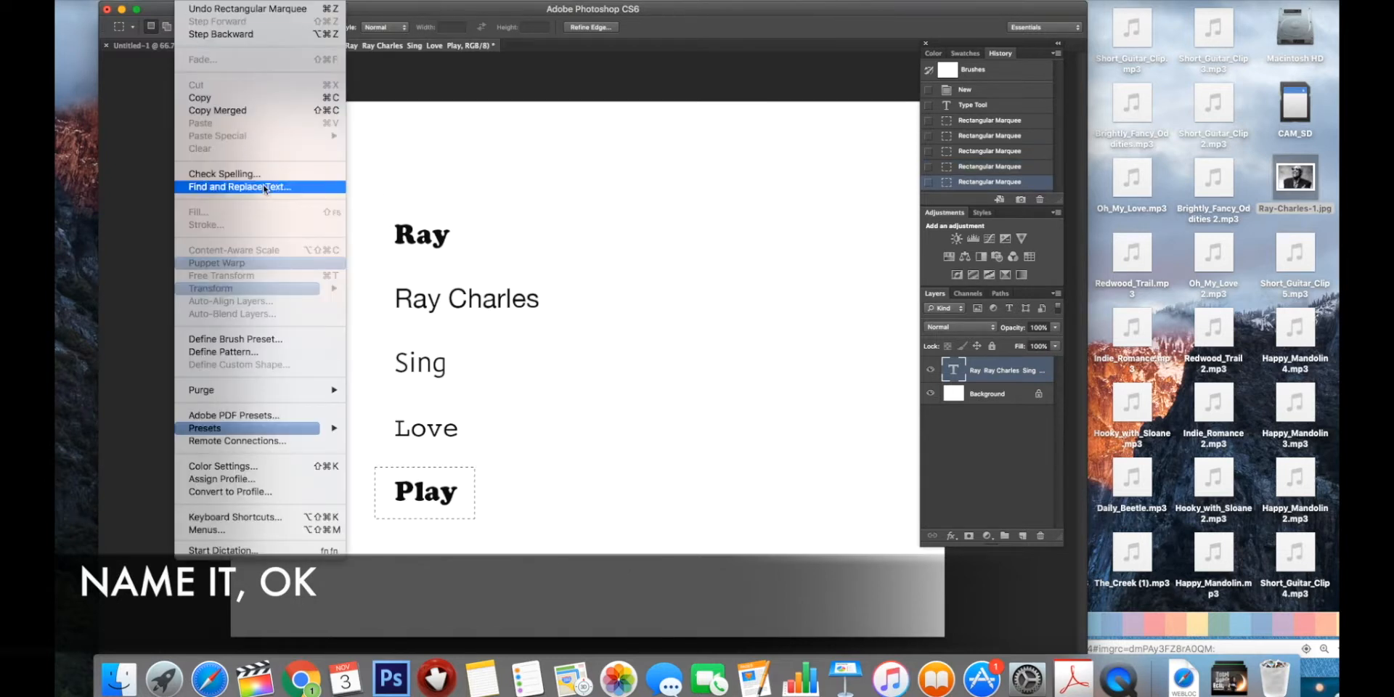
{"action": "left_click", "coordinate": [305, 339]}
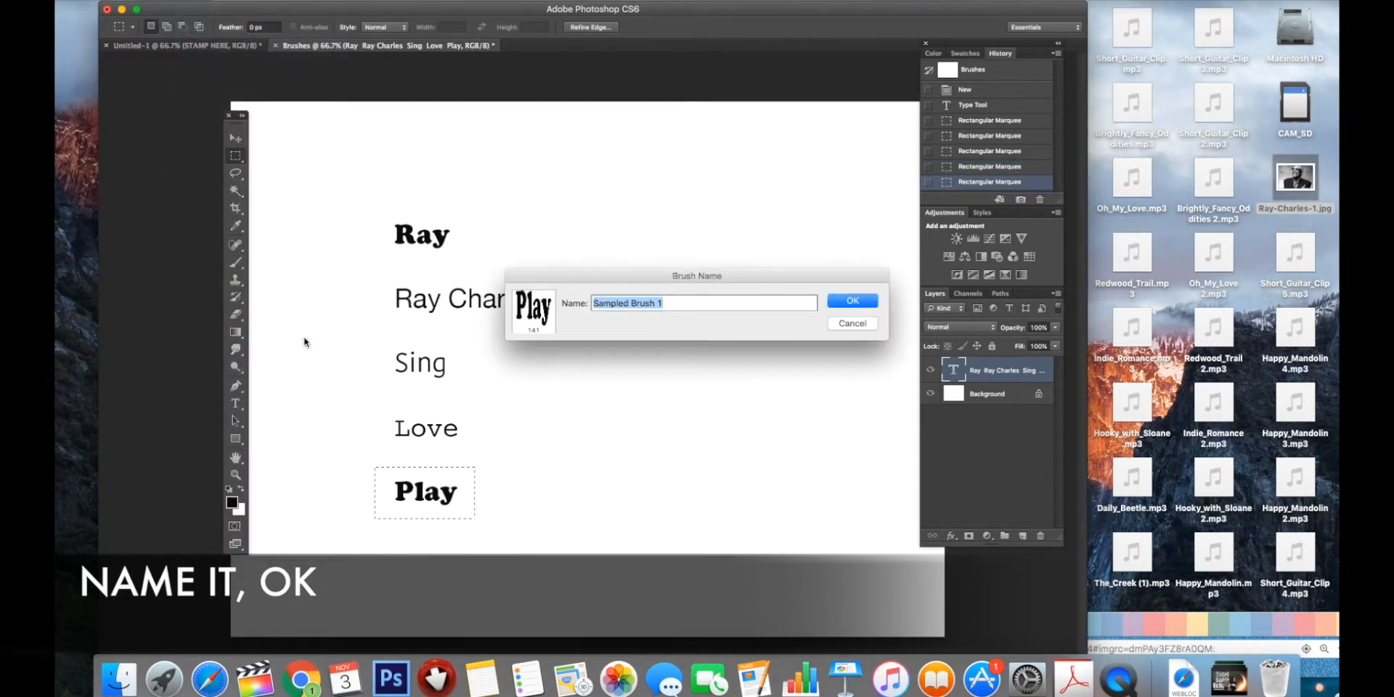
{"action": "type", "text": "Play"}
{"action": "key", "text": "Return"}
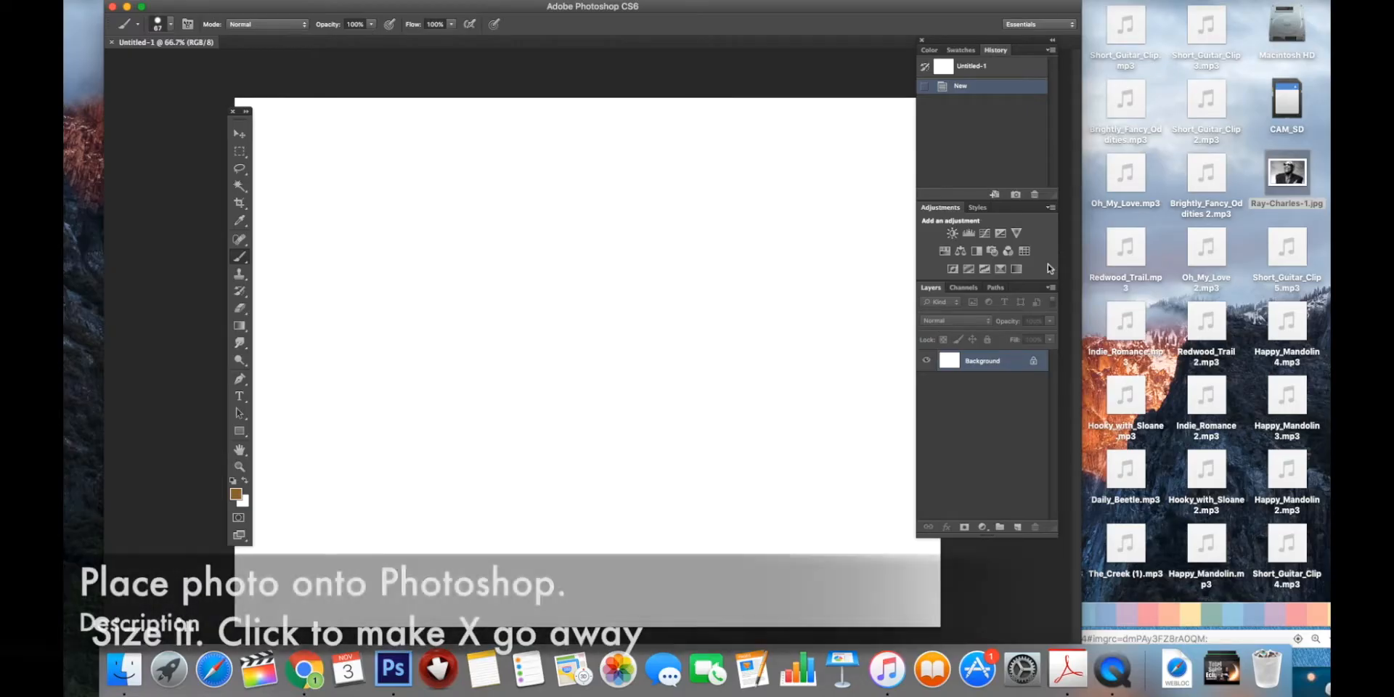
- Place Ray-Charles-1.jpg from the desktop into the blank Untitled-1 document and scale it to fill the canvas
{"action": "left_click_drag", "start_coordinate": [1292, 177], "coordinate": [553, 200]}
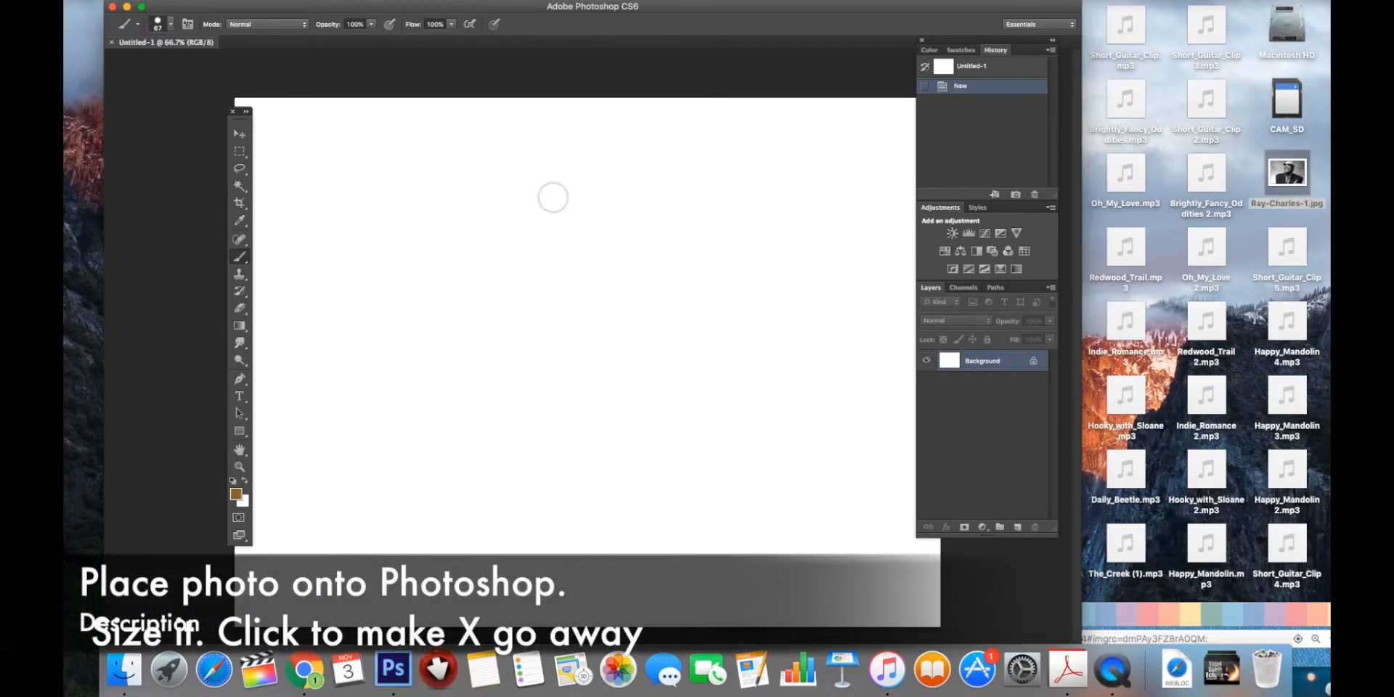
{"action": "left_click_drag", "start_coordinate": [528, 325], "coordinate": [235, 97]}
{"action": "left_click_drag", "start_coordinate": [648, 403], "coordinate": [941, 626]}
{"action": "key", "text": "Return"}
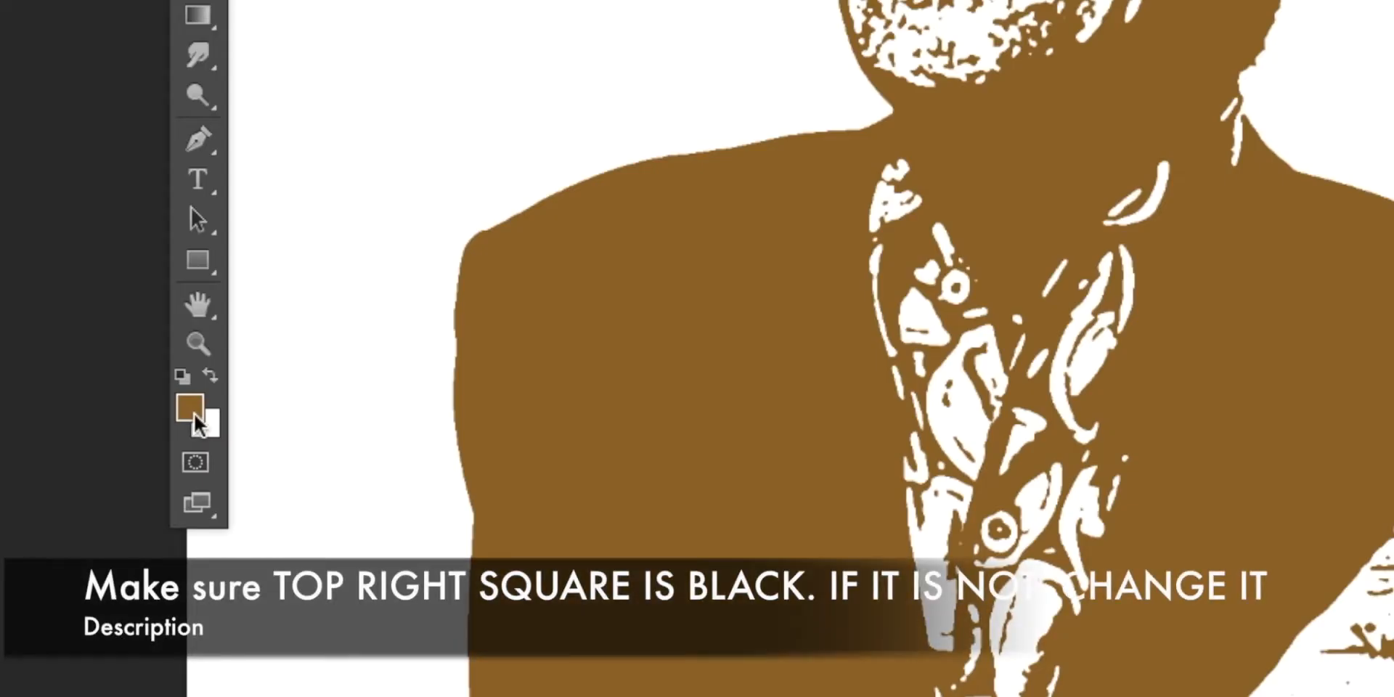
- Set the foreground color to near-black, hex 030303
{"action": "left_click", "coordinate": [195, 416]}
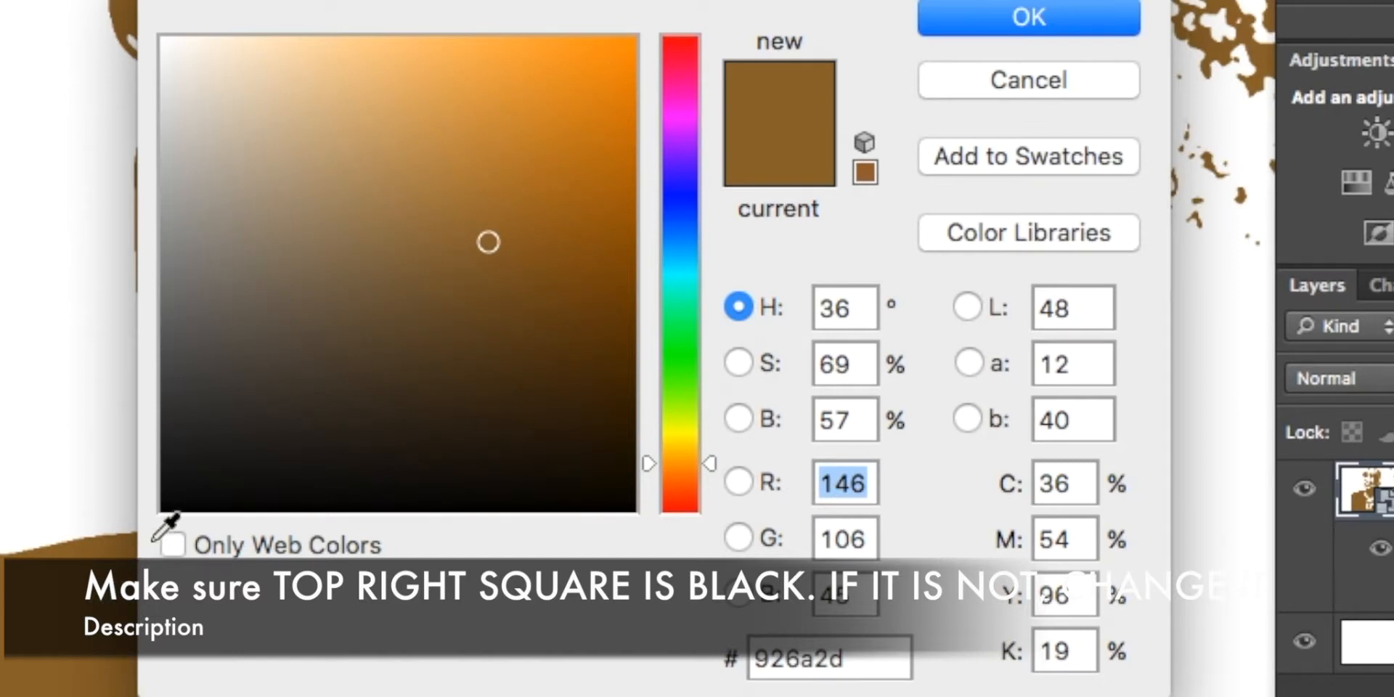
{"action": "left_click", "coordinate": [185, 506]}
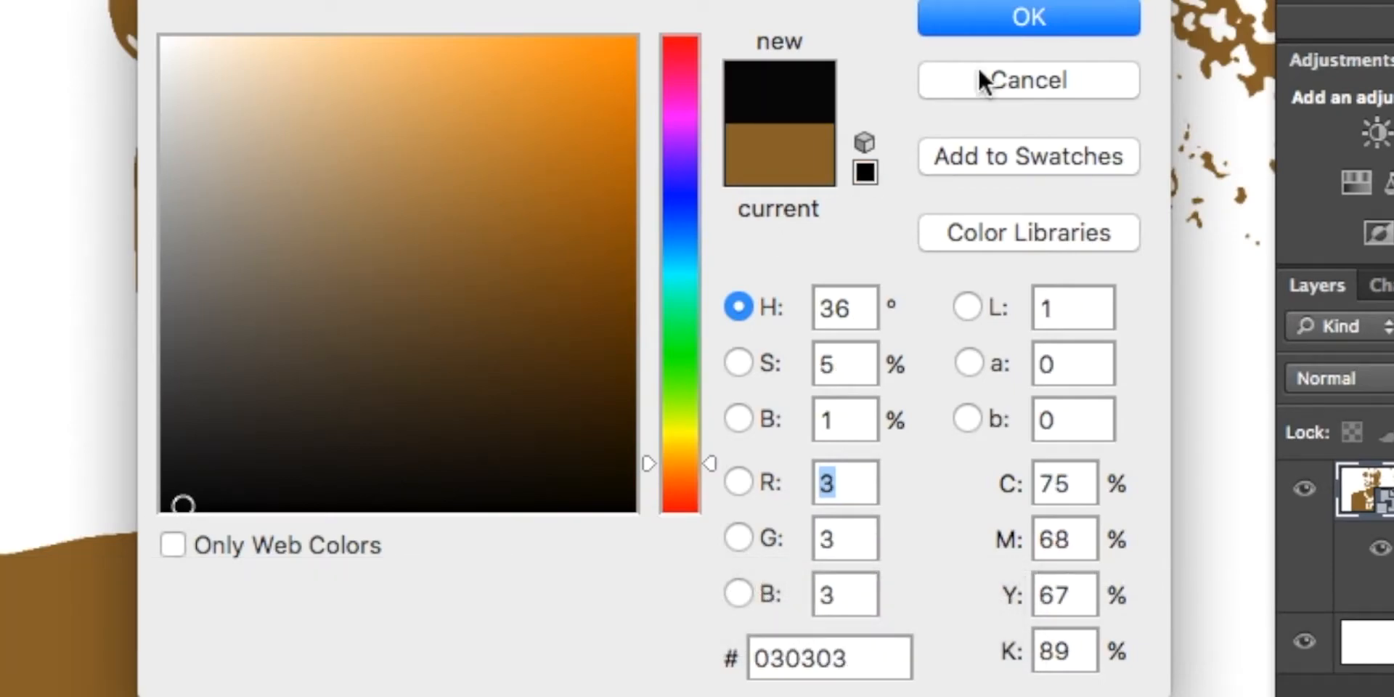
{"action": "left_click", "coordinate": [991, 18]}
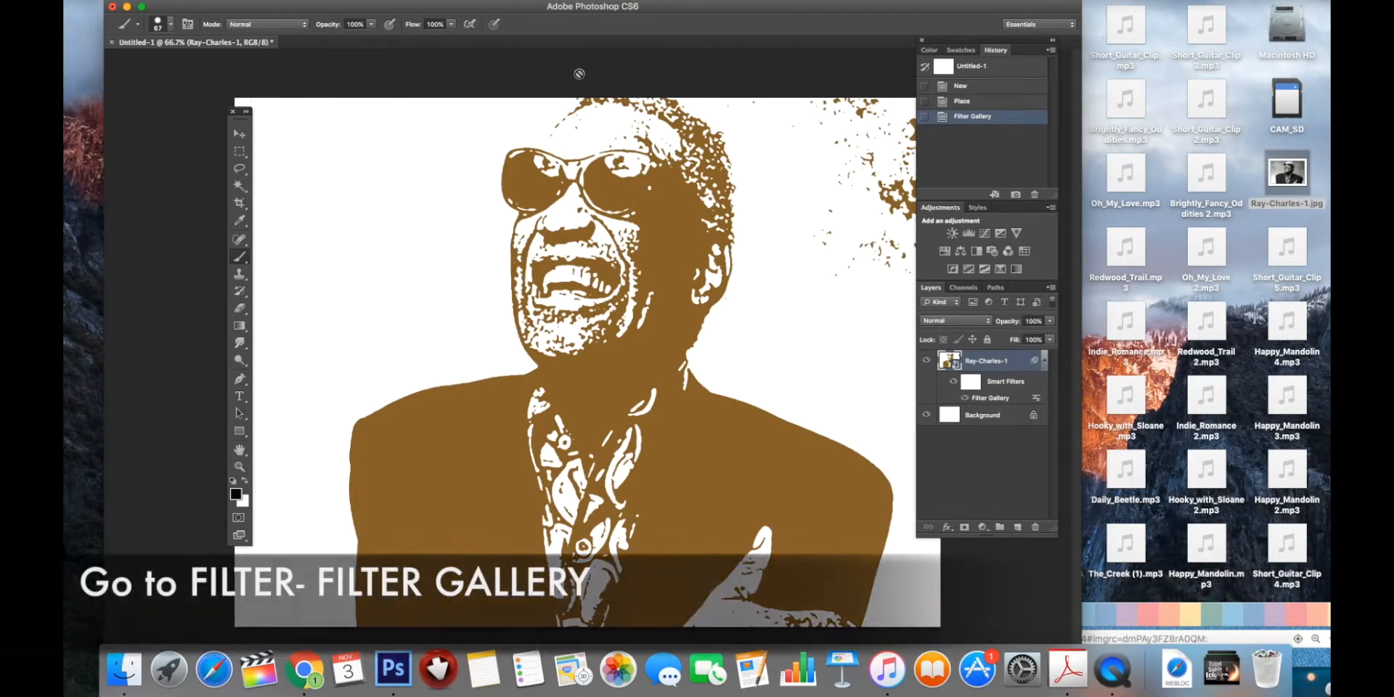
- Apply the Stamp sketch filter to the photo with Light/Dark Balance at about 45 and Smoothness at 1
{"action": "left_click", "coordinate": [379, 2]}
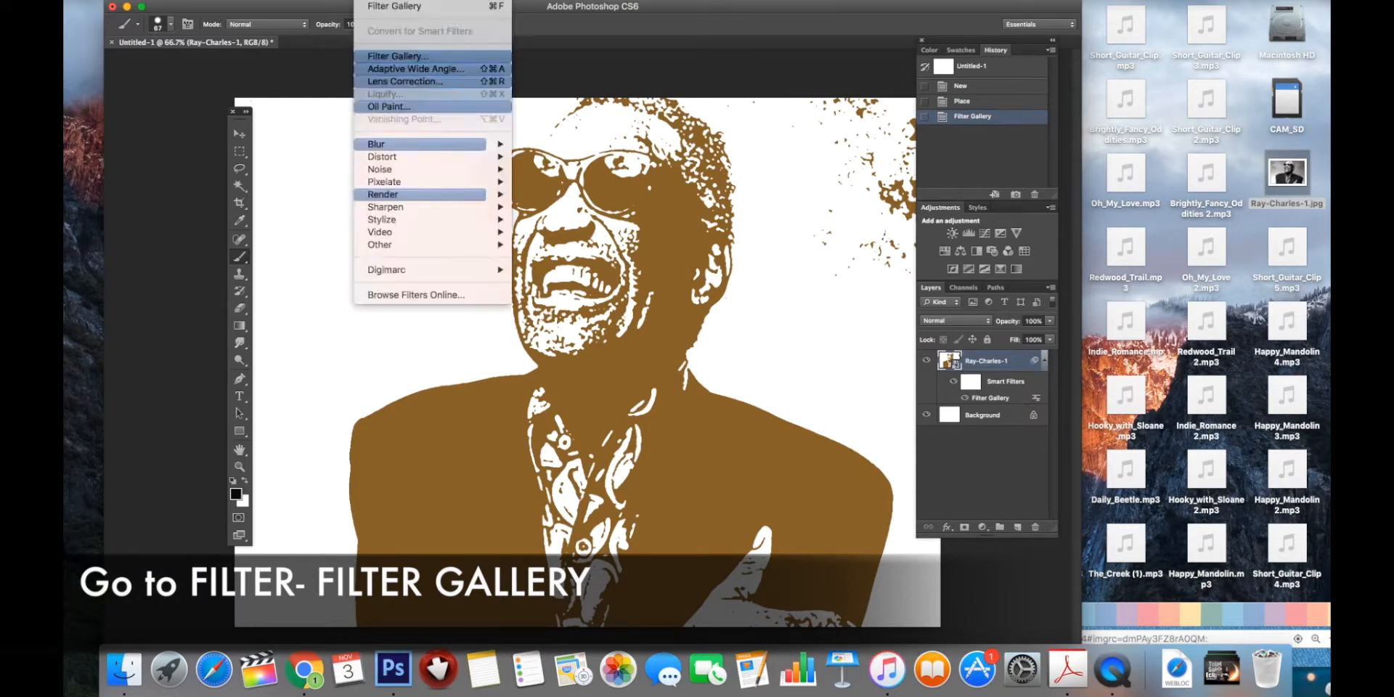
{"action": "left_click", "coordinate": [383, 7]}
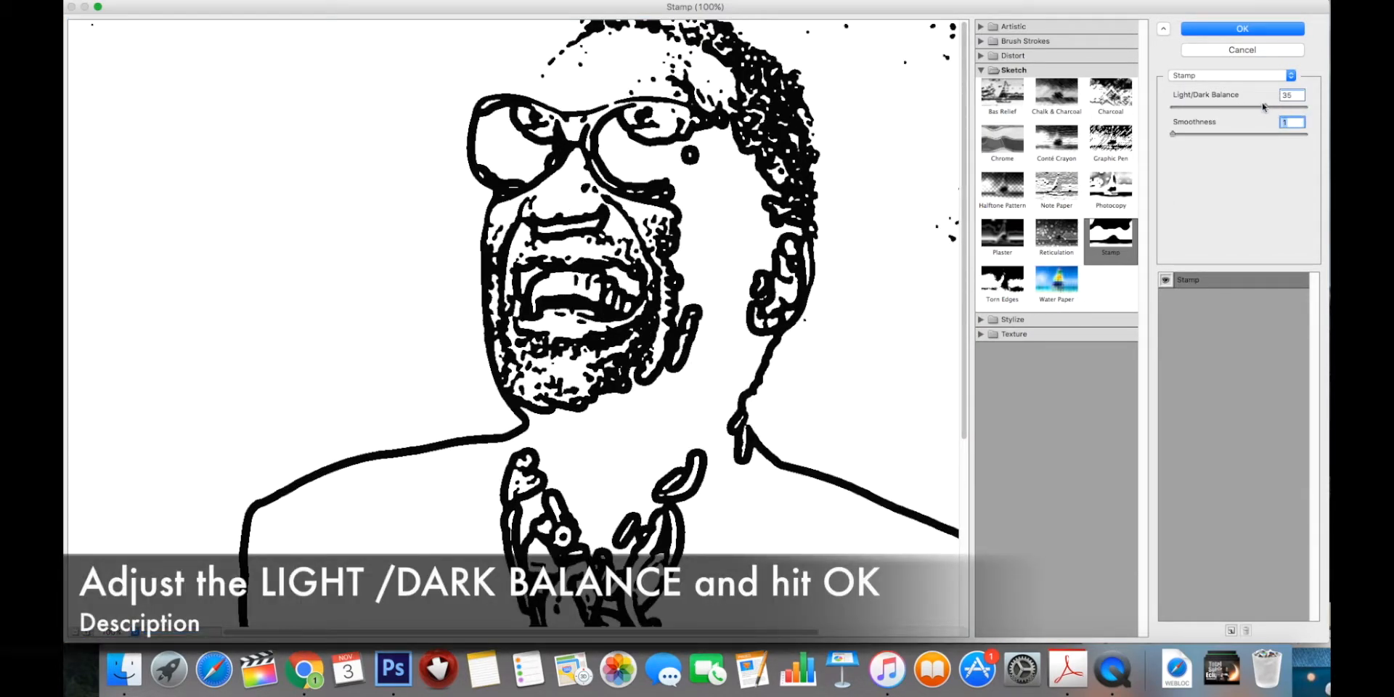
{"action": "left_click_drag", "start_coordinate": [1263, 107], "coordinate": [1299, 106]}
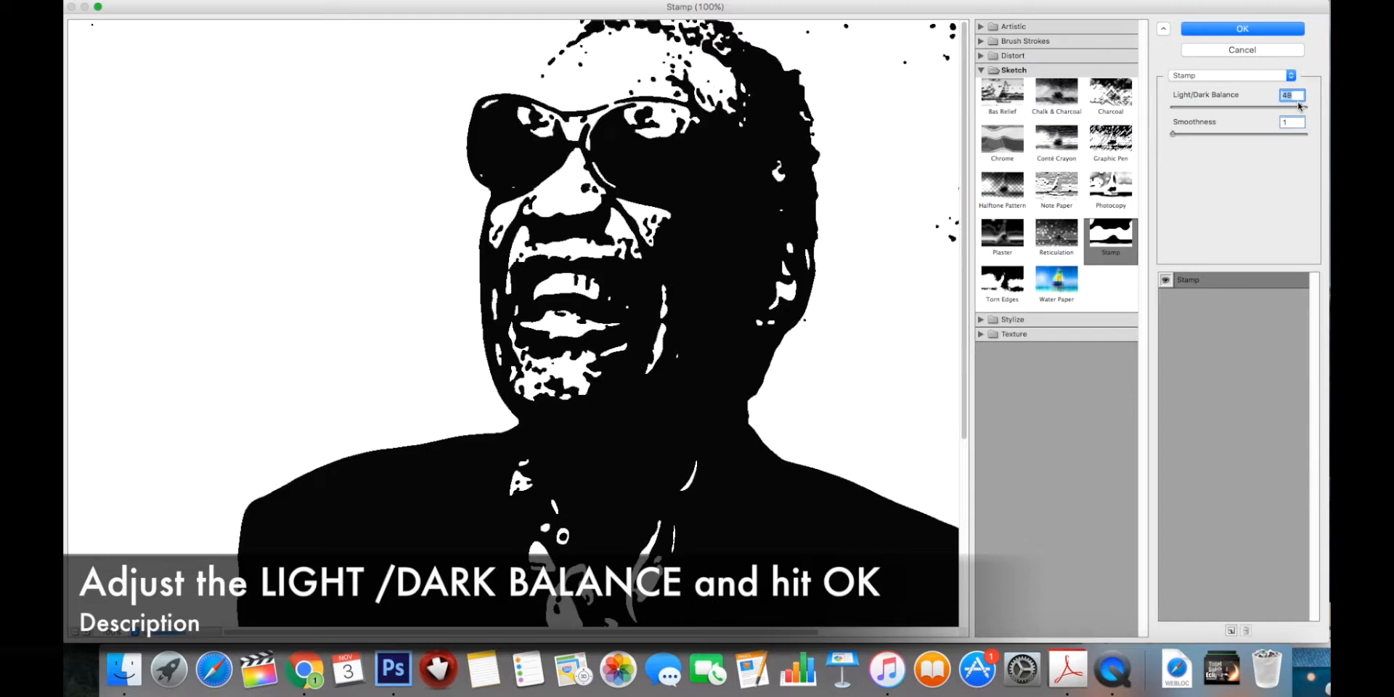
{"action": "left_click_drag", "start_coordinate": [1299, 105], "coordinate": [1297, 107]}
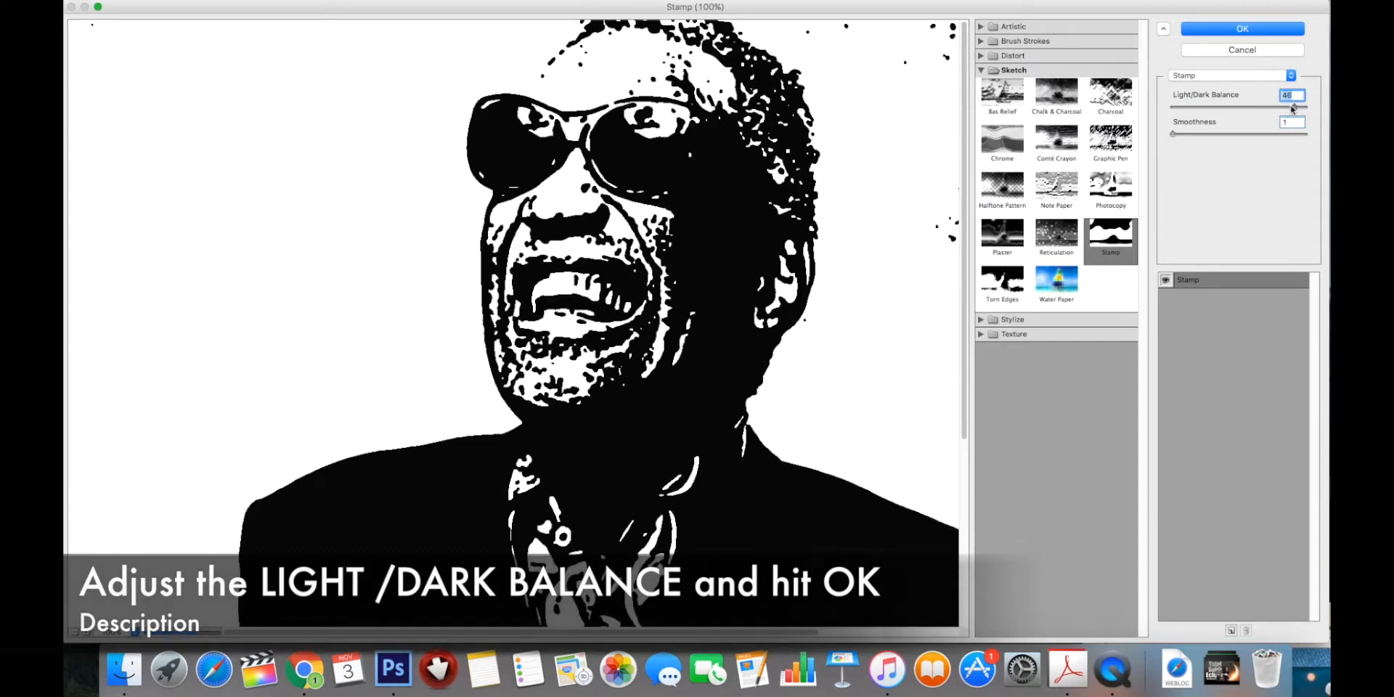
{"action": "left_click", "coordinate": [1248, 29]}
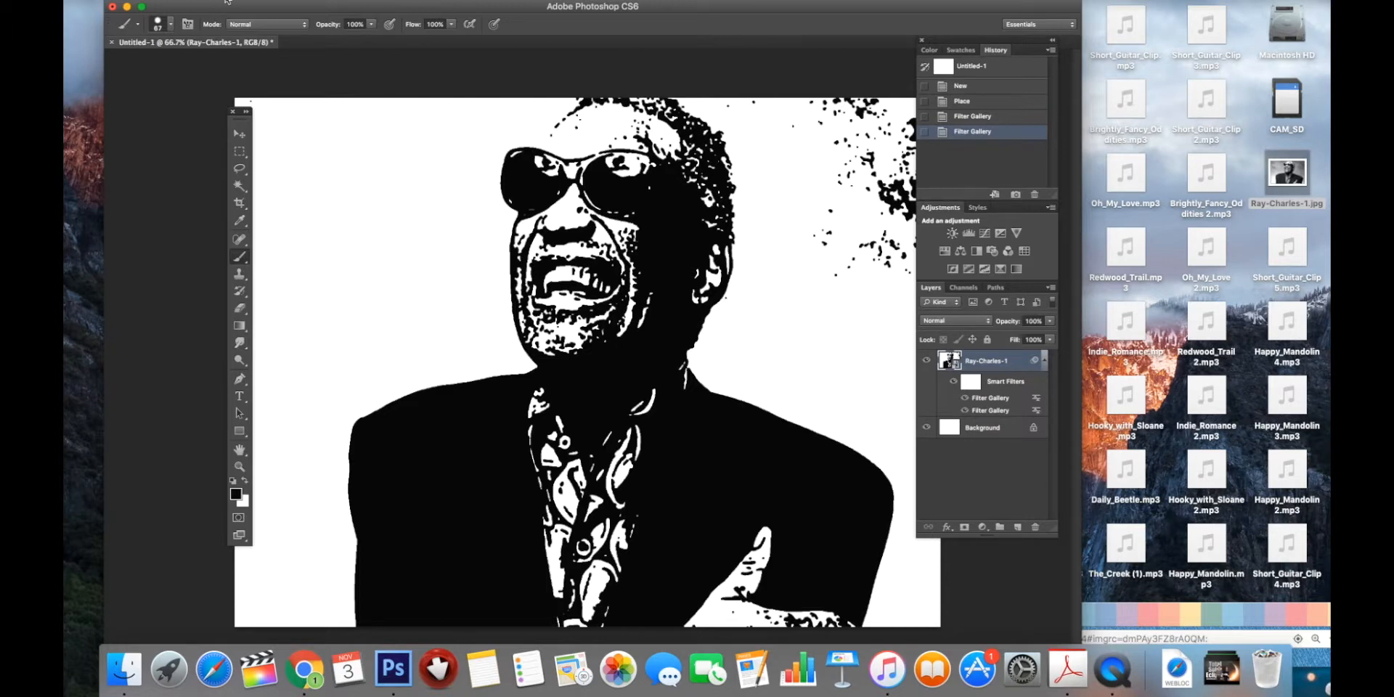
- Select the black of the jacket with the Magic Wand and extend the selection to all similar areas of the picture
{"action": "left_click", "coordinate": [240, 186]}
{"action": "left_click", "coordinate": [589, 393]}
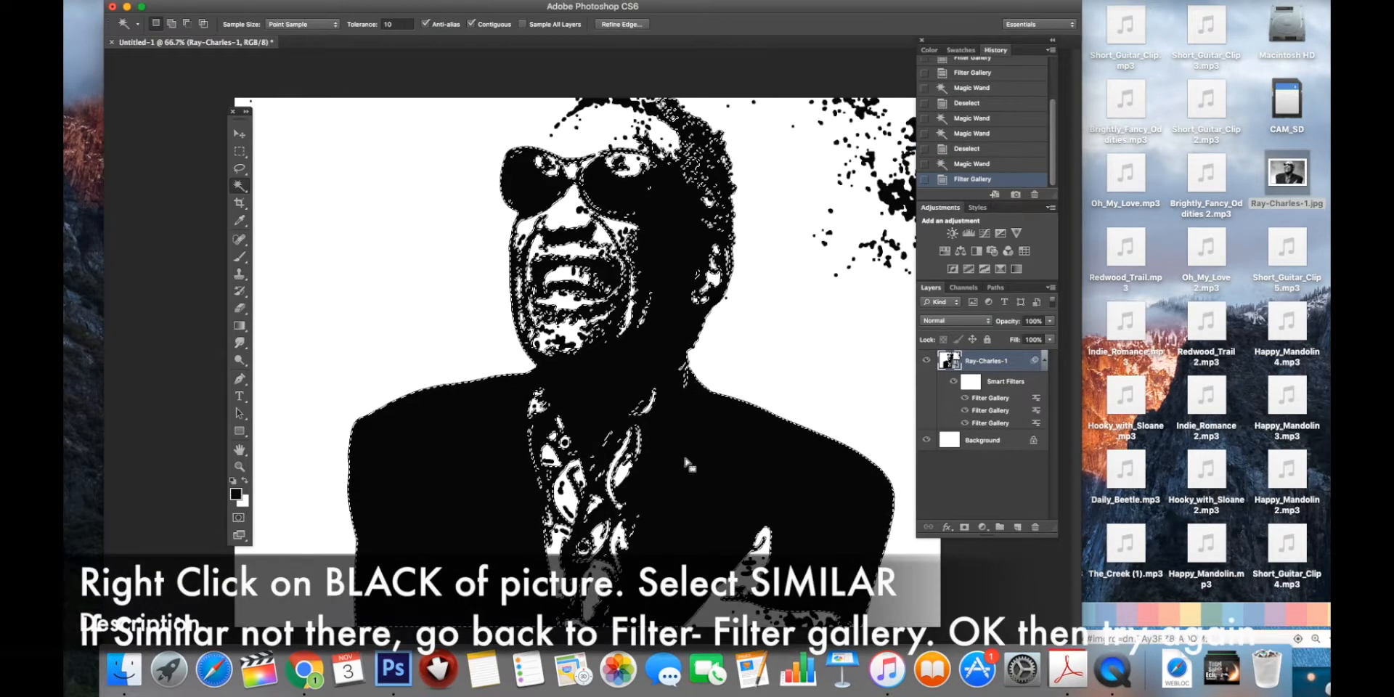
{"action": "right_click", "coordinate": [687, 462]}
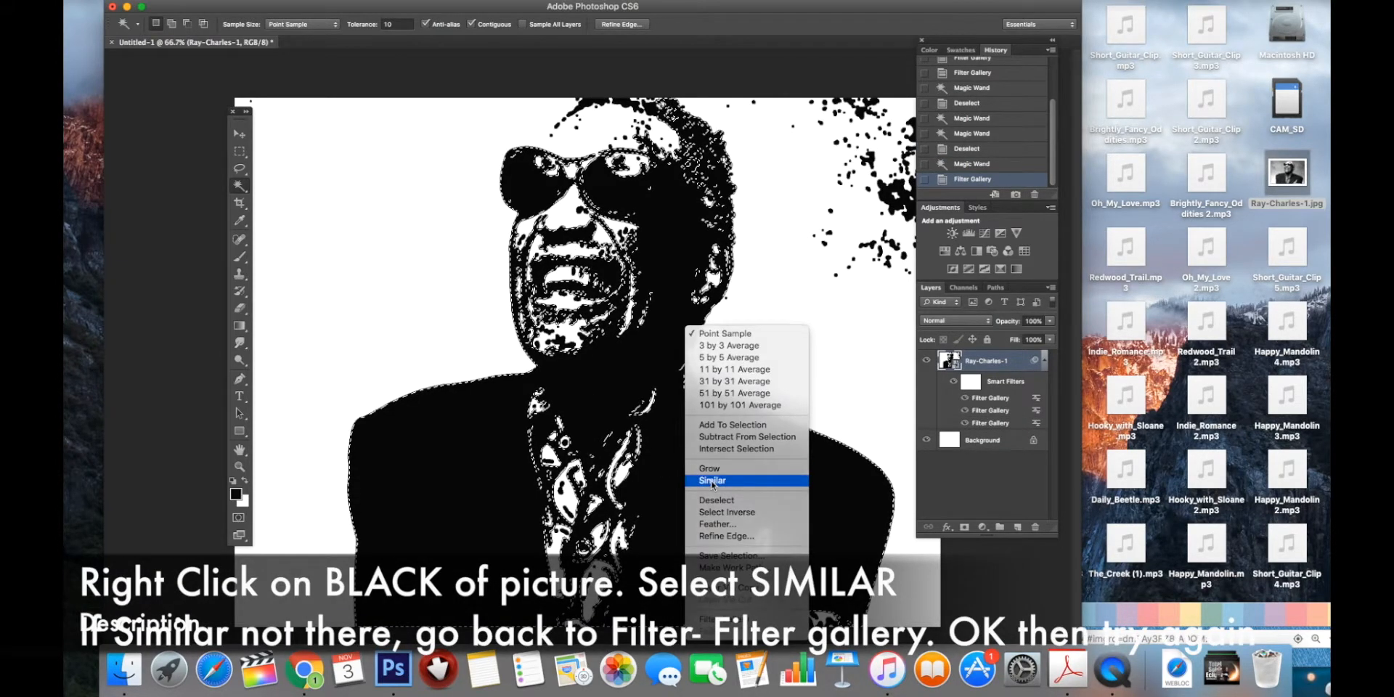
{"action": "left_click", "coordinate": [712, 481]}
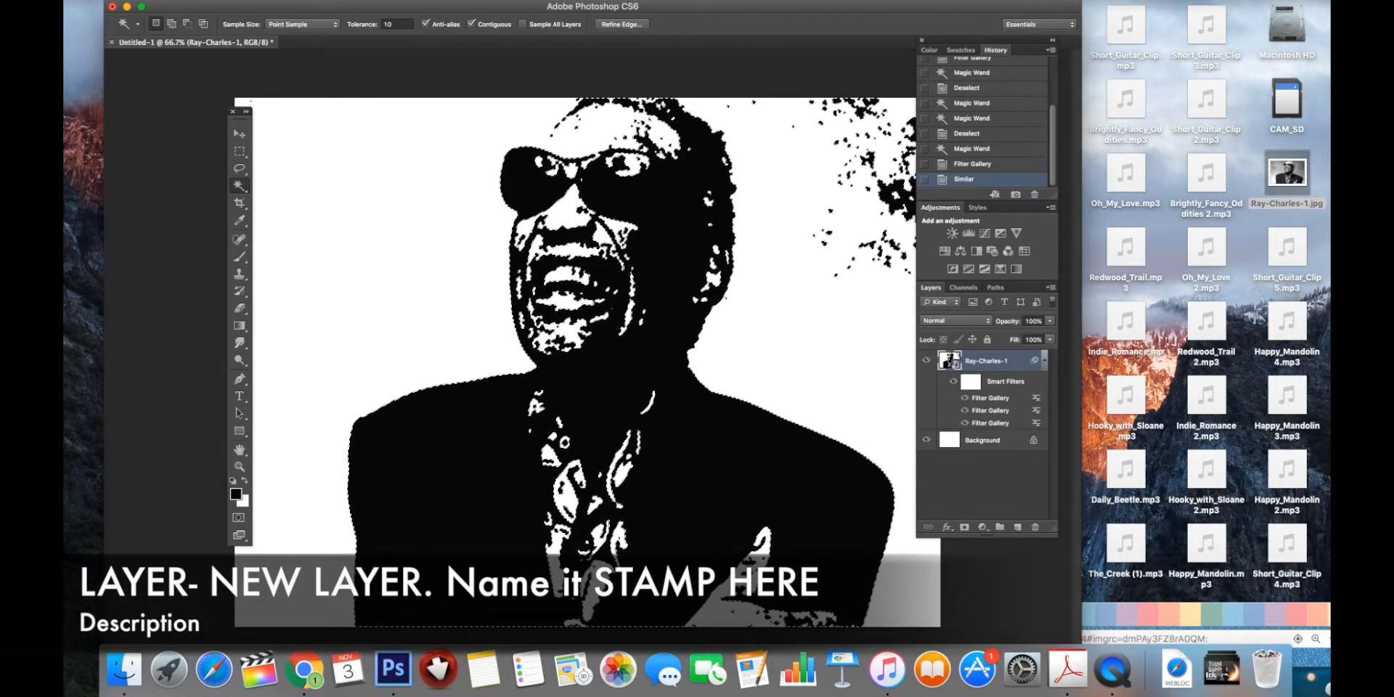
- Create a new layer named "STAMP HERE" and hide the Ray-Charles-1 photo layer beneath it
{"action": "left_click", "coordinate": [269, 2]}
{"action": "mouse_move", "coordinate": [287, 10]}
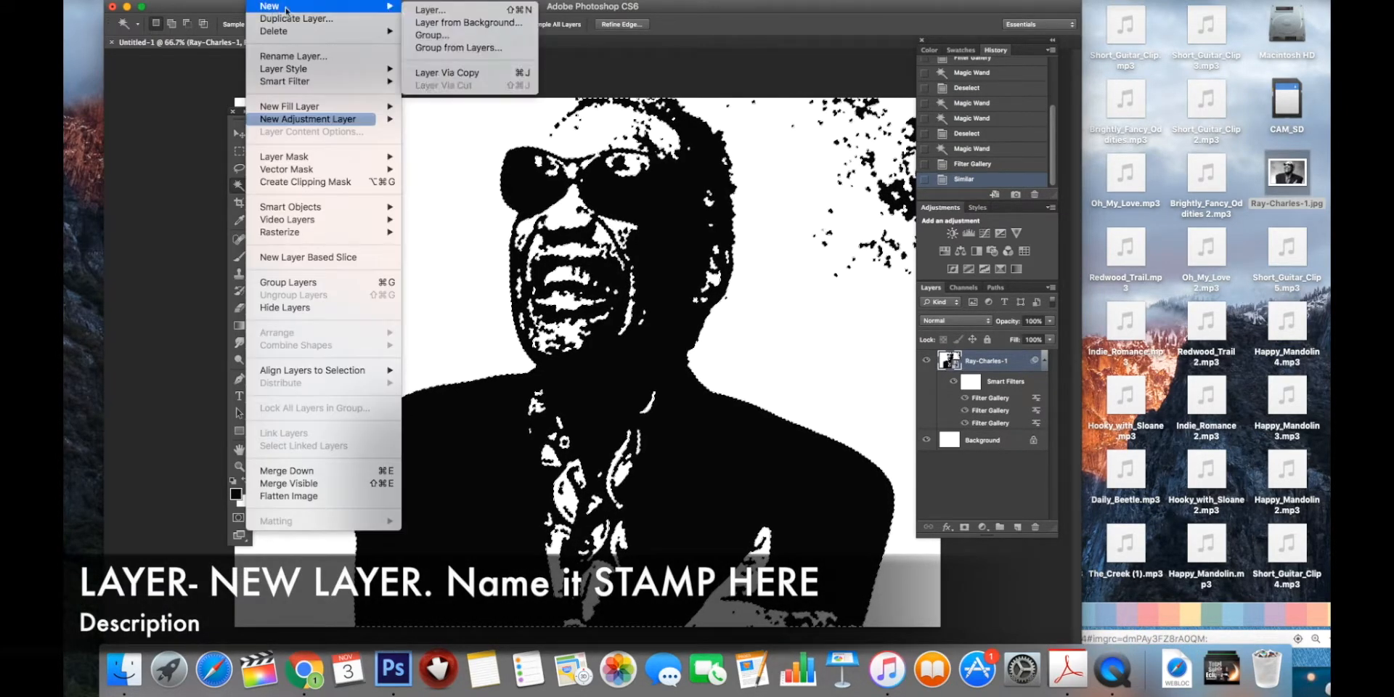
{"action": "left_click", "coordinate": [434, 9]}
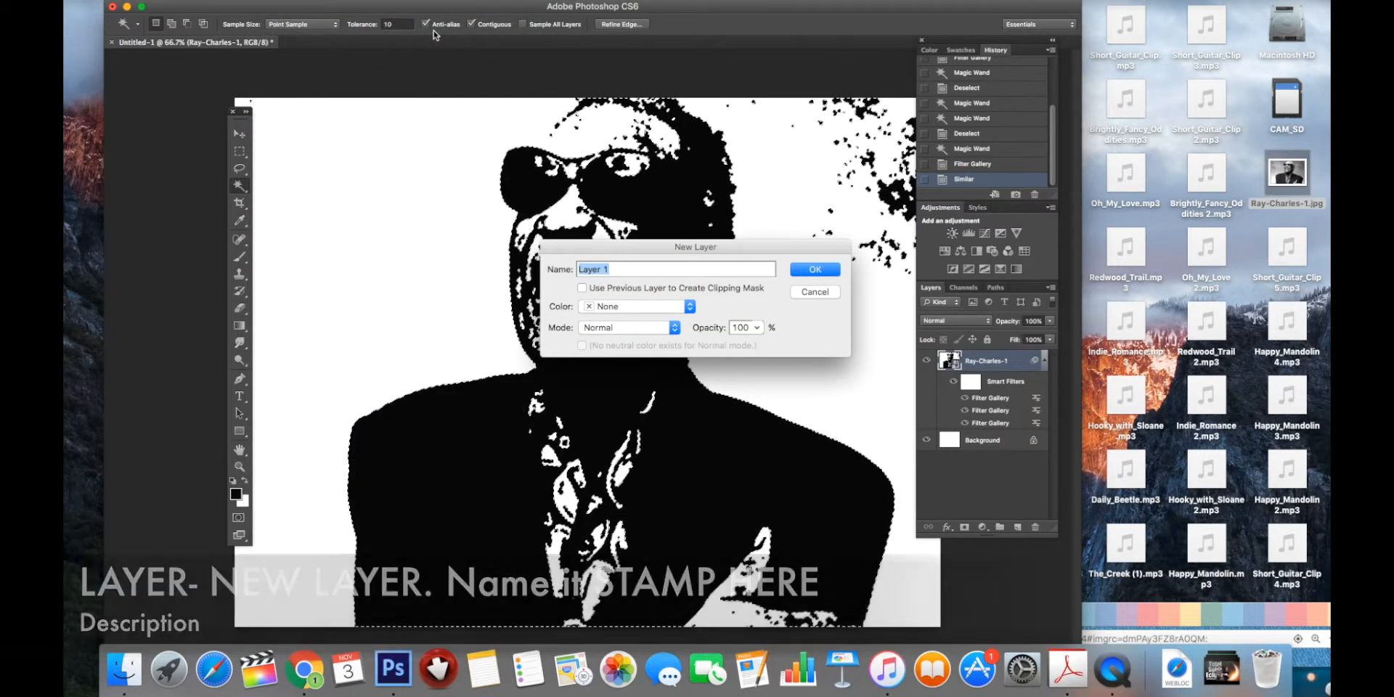
{"action": "type", "text": "STAMP HERE"}
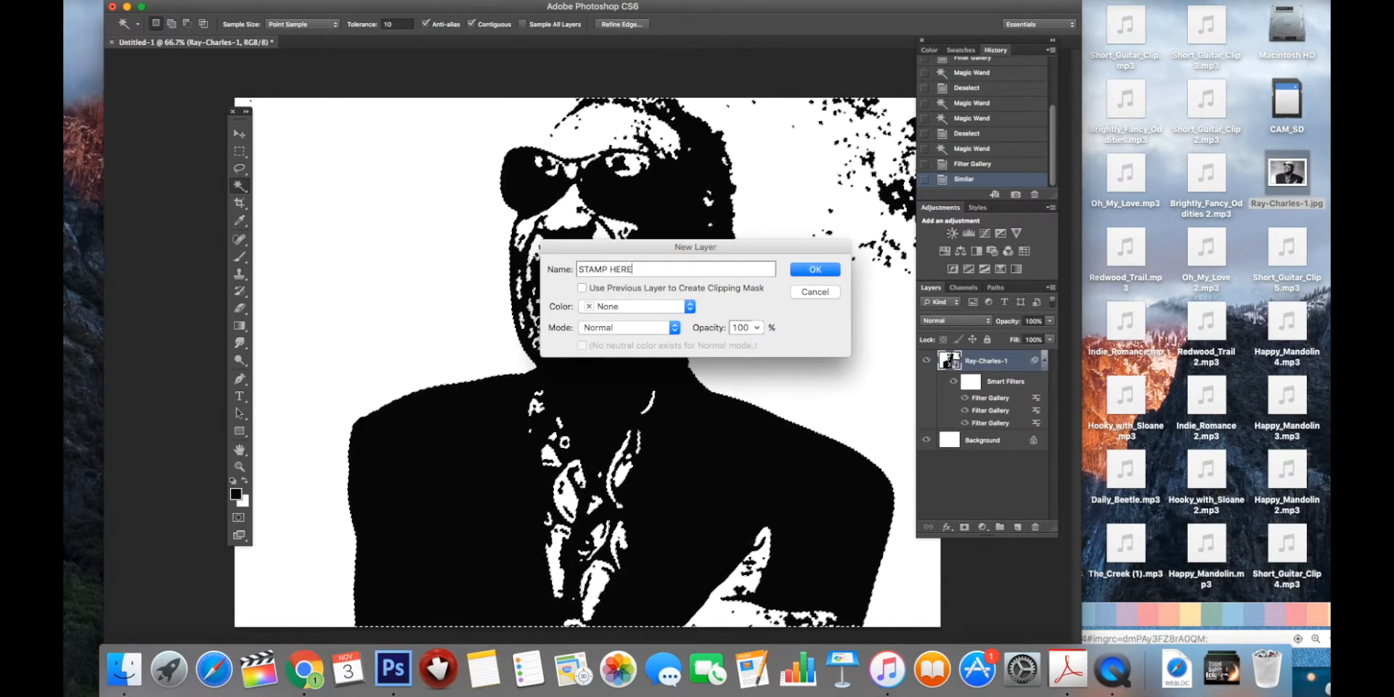
{"action": "key", "text": "Return"}
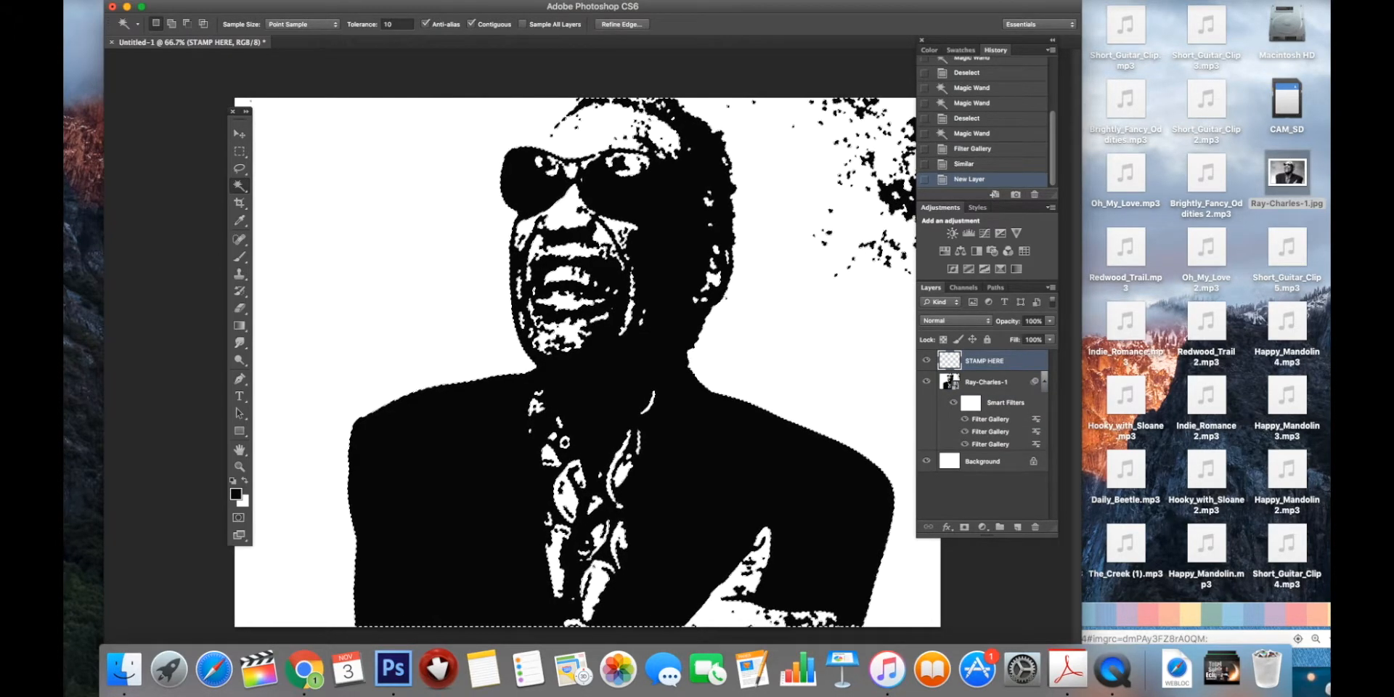
{"action": "left_click", "coordinate": [926, 382]}
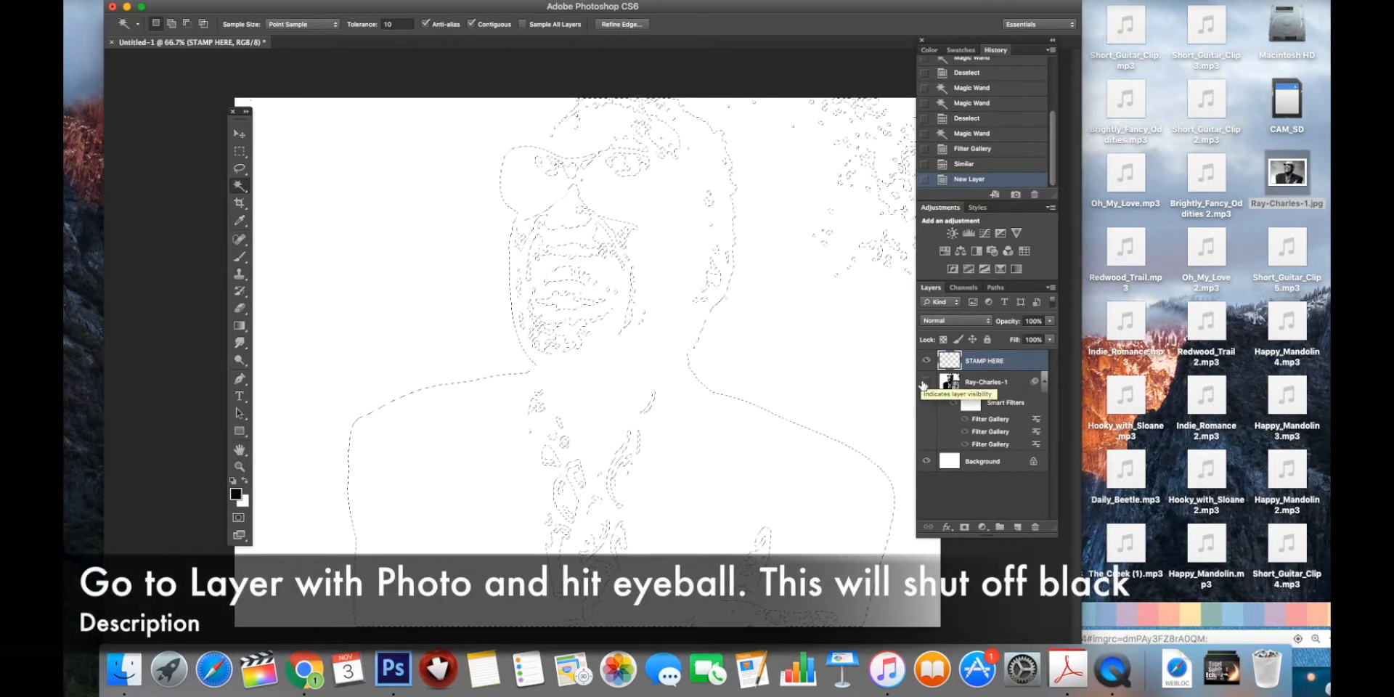
- Activate the Brush tool, choose the custom "Ray" word brush from the presets and adjust its size
{"action": "left_click", "coordinate": [243, 257]}
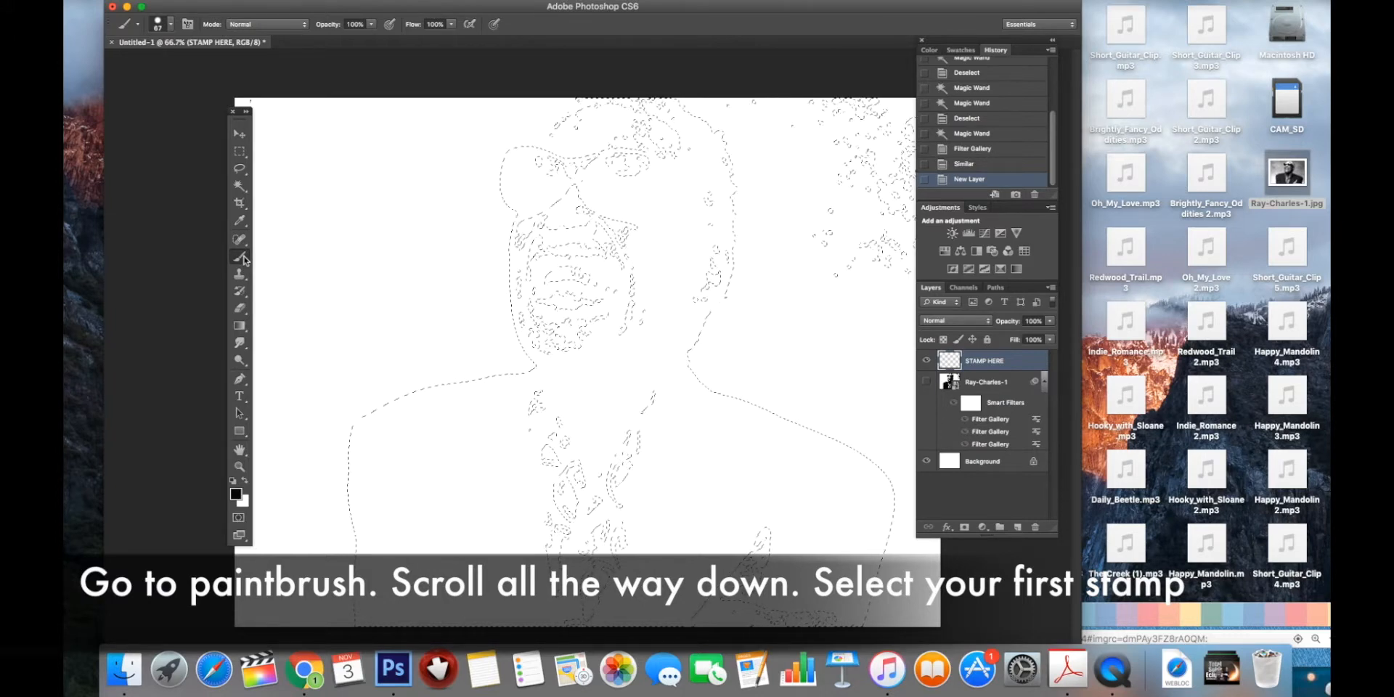
{"action": "left_click", "coordinate": [172, 26]}
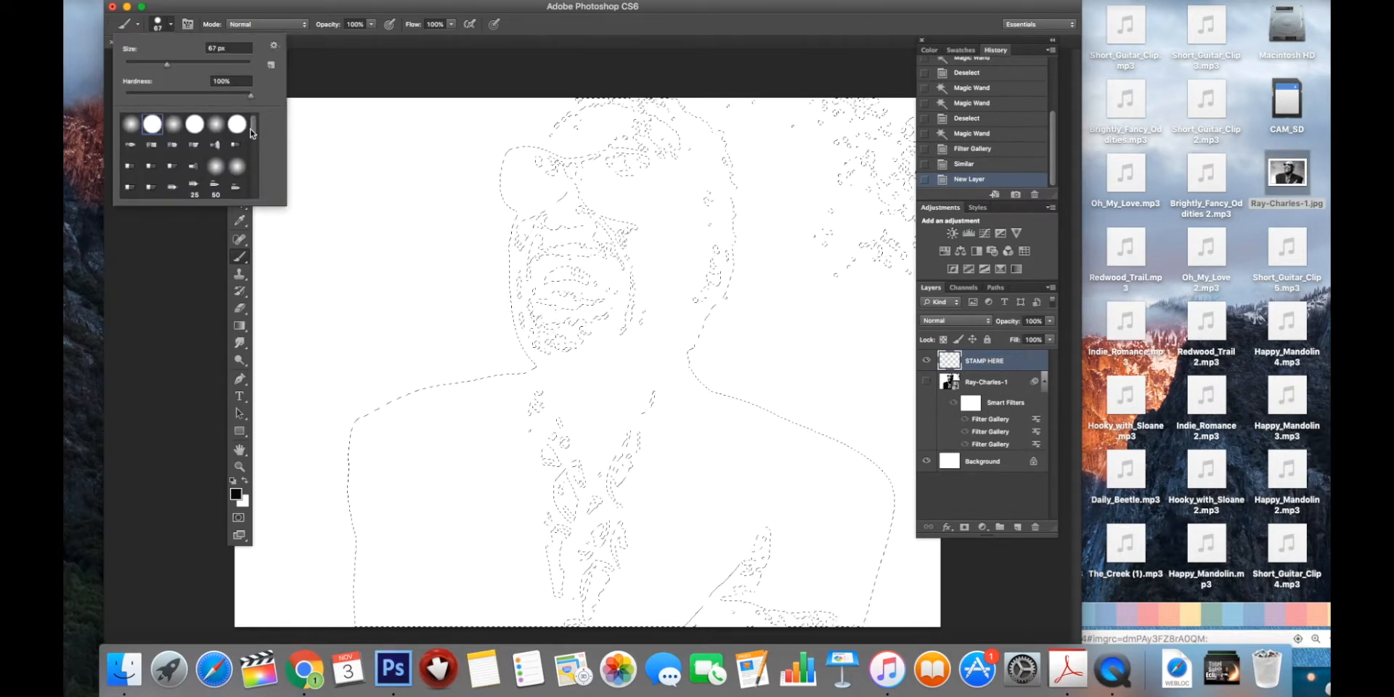
{"action": "left_click_drag", "start_coordinate": [251, 134], "coordinate": [263, 207]}
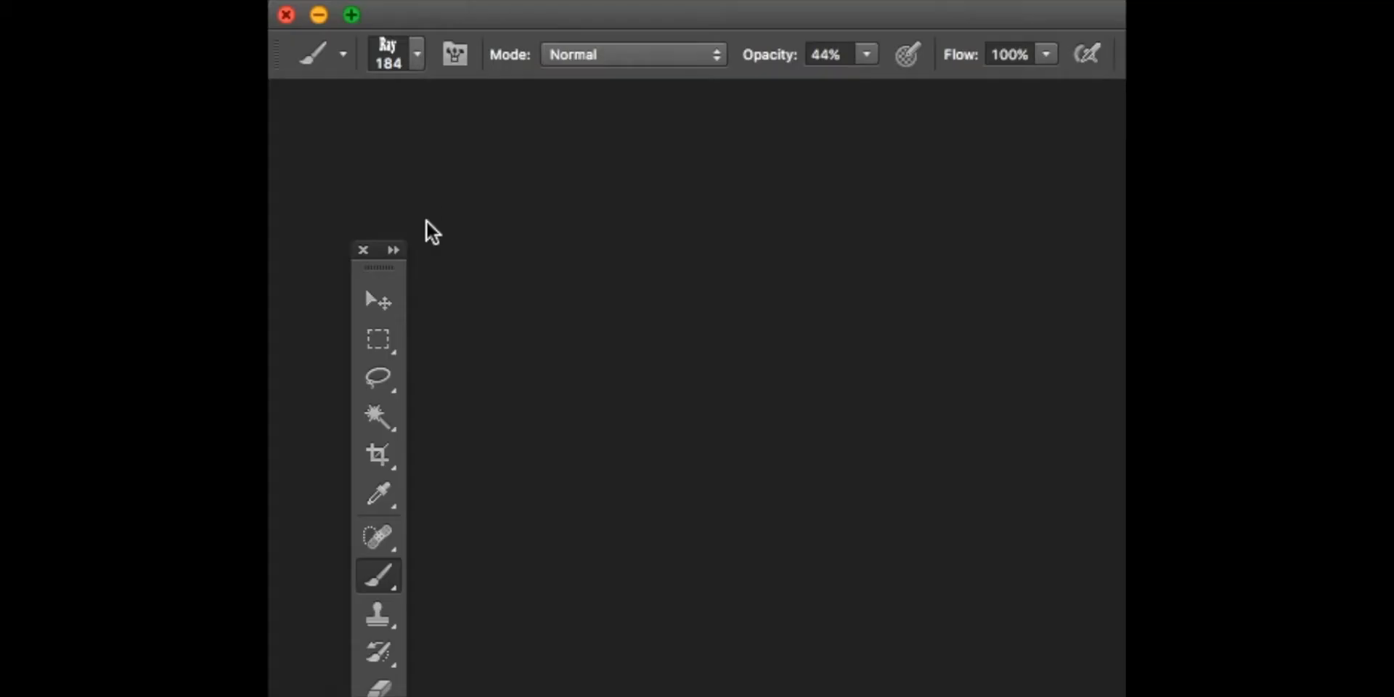
{"action": "left_click", "coordinate": [418, 55]}
{"action": "mouse_move", "coordinate": [605, 403]}
{"action": "left_mouse_down"}
{"action": "mouse_move", "coordinate": [616, 261]}
{"action": "mouse_move", "coordinate": [603, 276]}
{"action": "mouse_move", "coordinate": [601, 408]}
{"action": "left_mouse_up"}
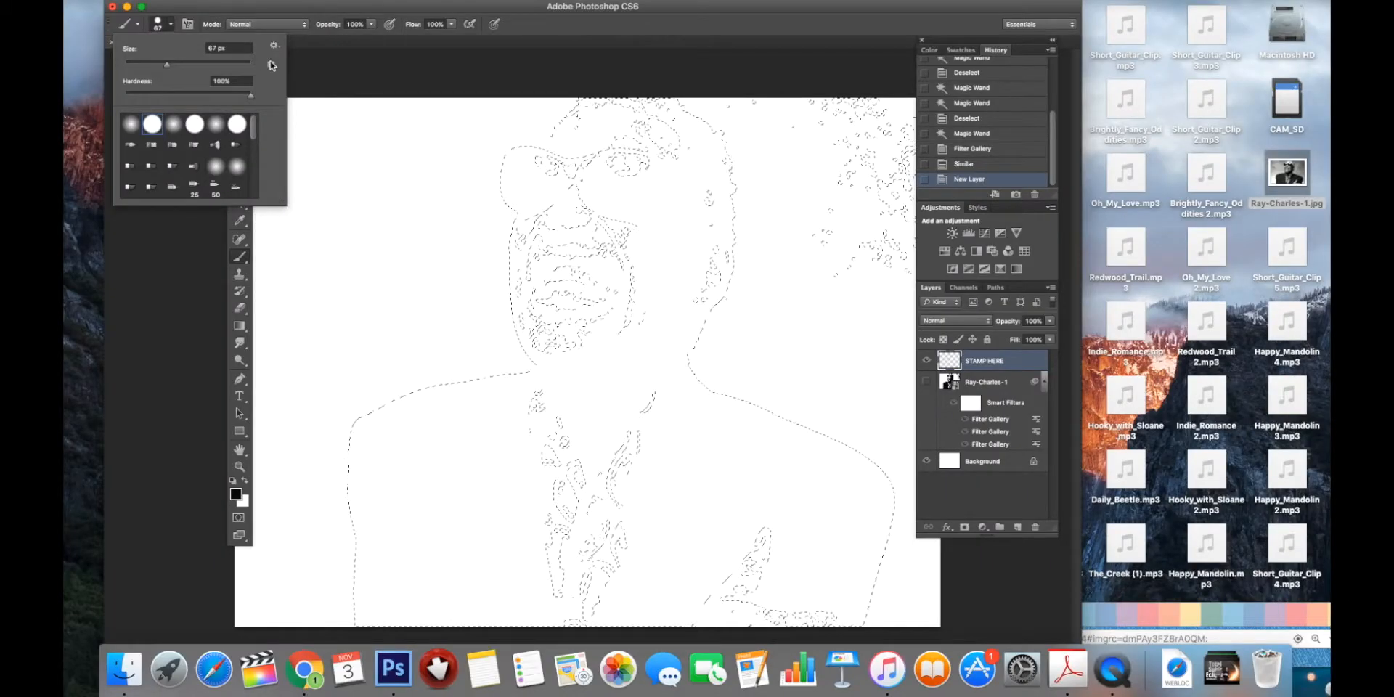
{"action": "left_click", "coordinate": [338, 71]}
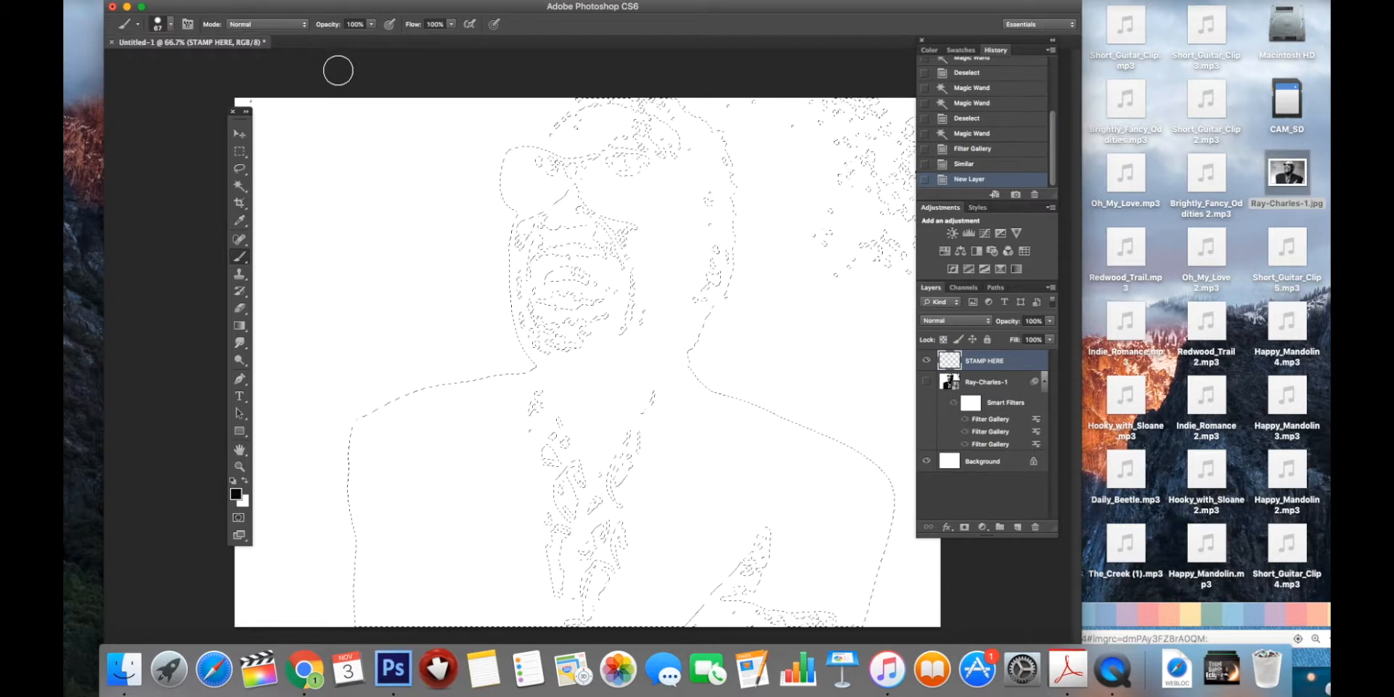
{"action": "left_click", "coordinate": [337, 71]}
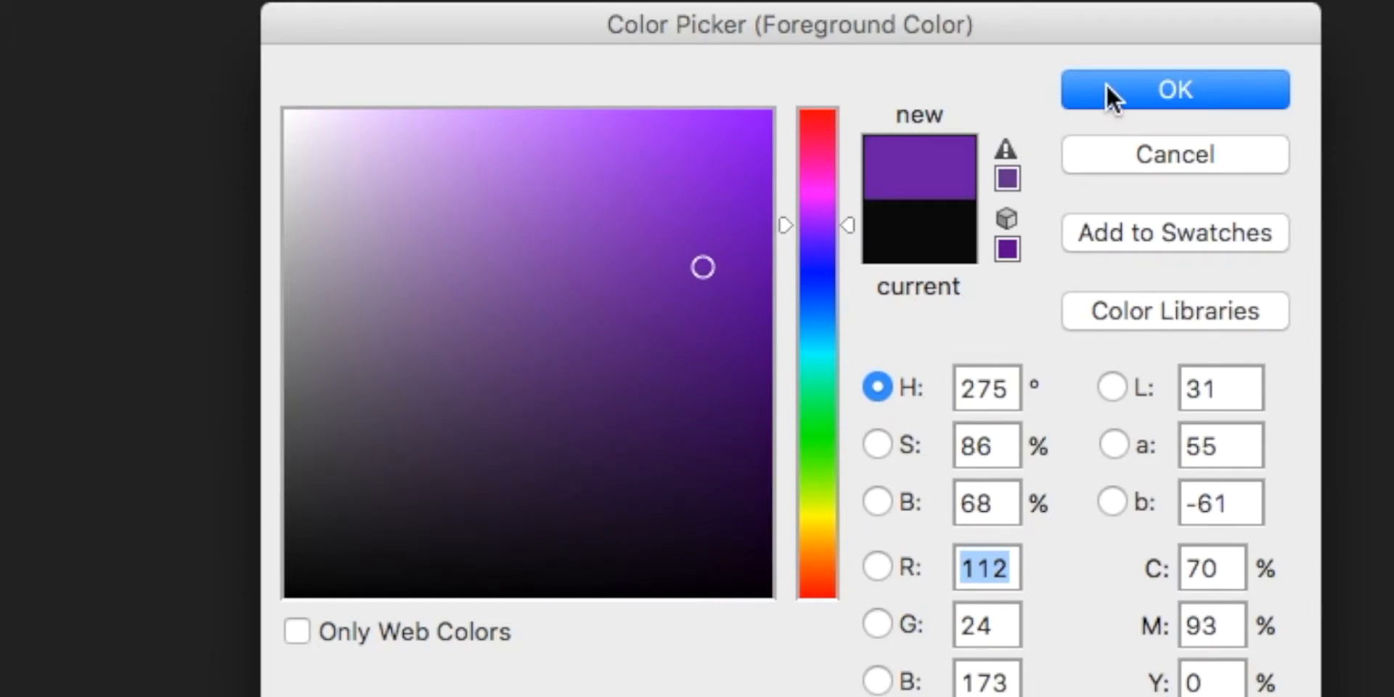
- Set the foreground color to purple with R 112, G 24, B 173
{"action": "left_click", "coordinate": [1107, 86]}
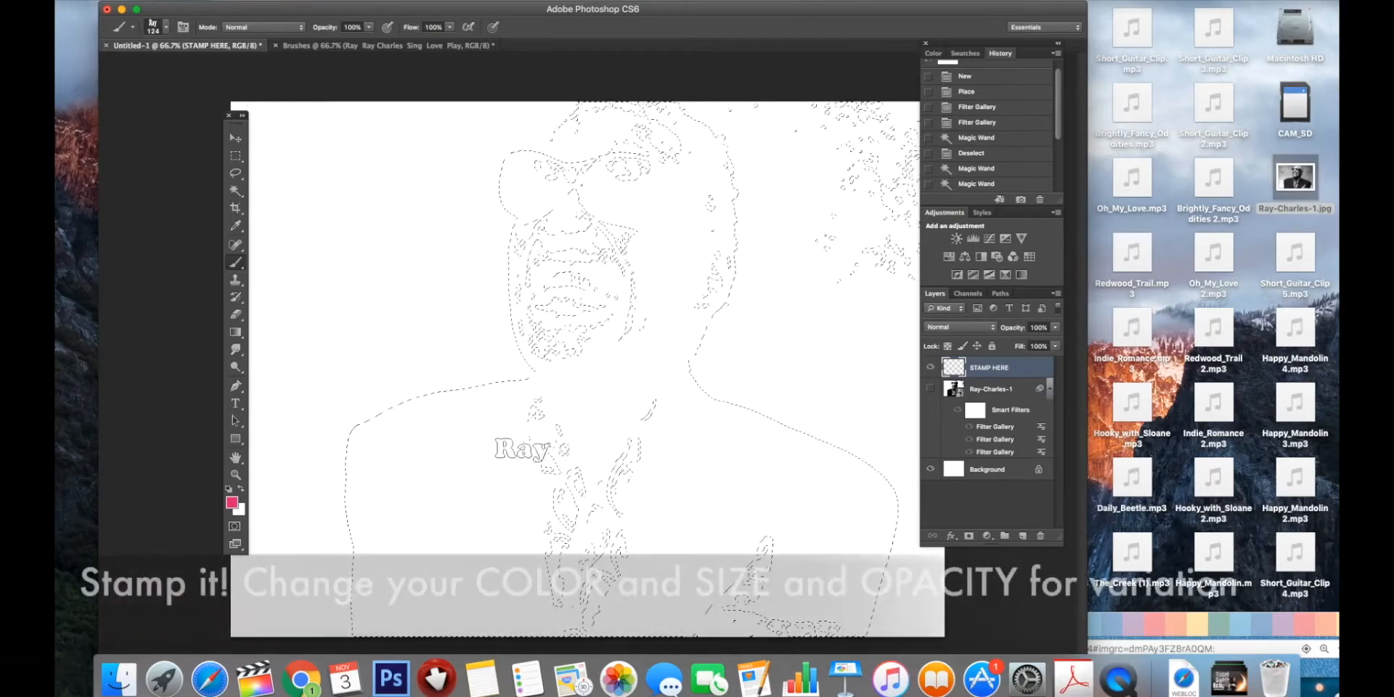
- Stamp the pink word "Ray" four times on the STAMP HERE layer, across both sides of the jacket and the neck
{"action": "left_click", "coordinate": [481, 450]}
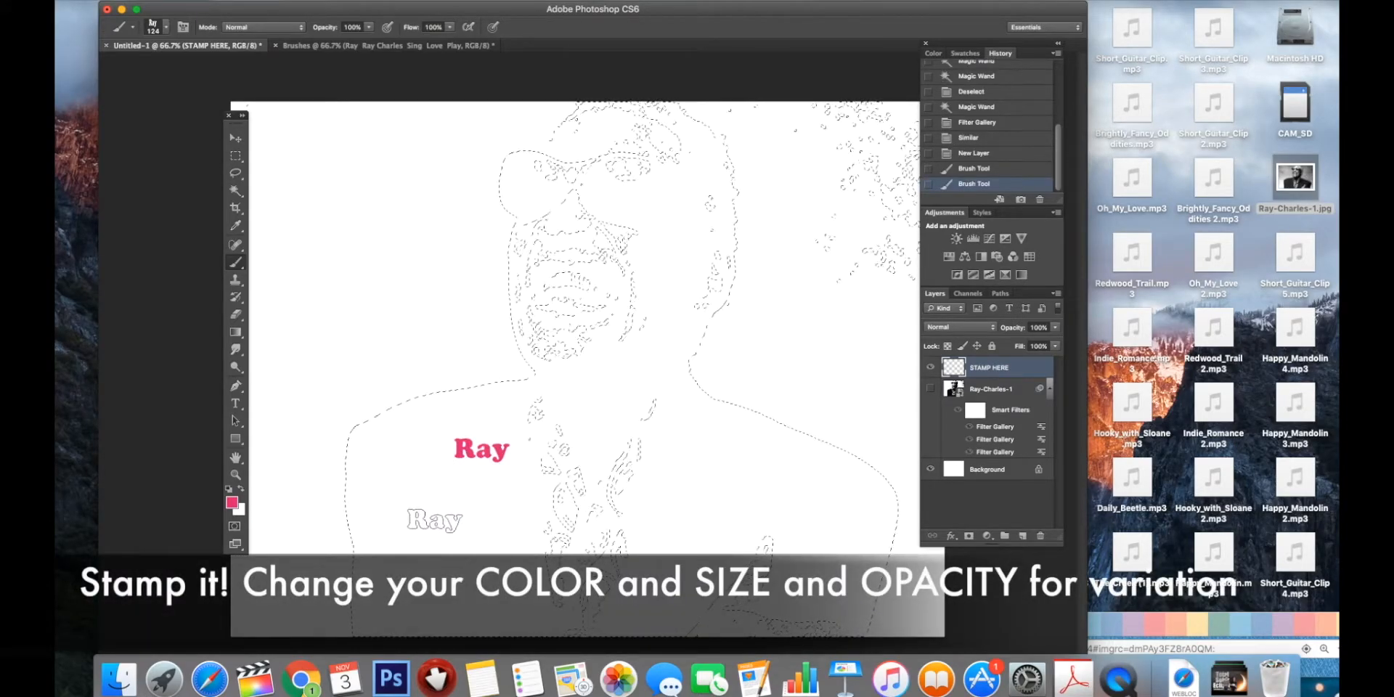
{"action": "left_click", "coordinate": [428, 518]}
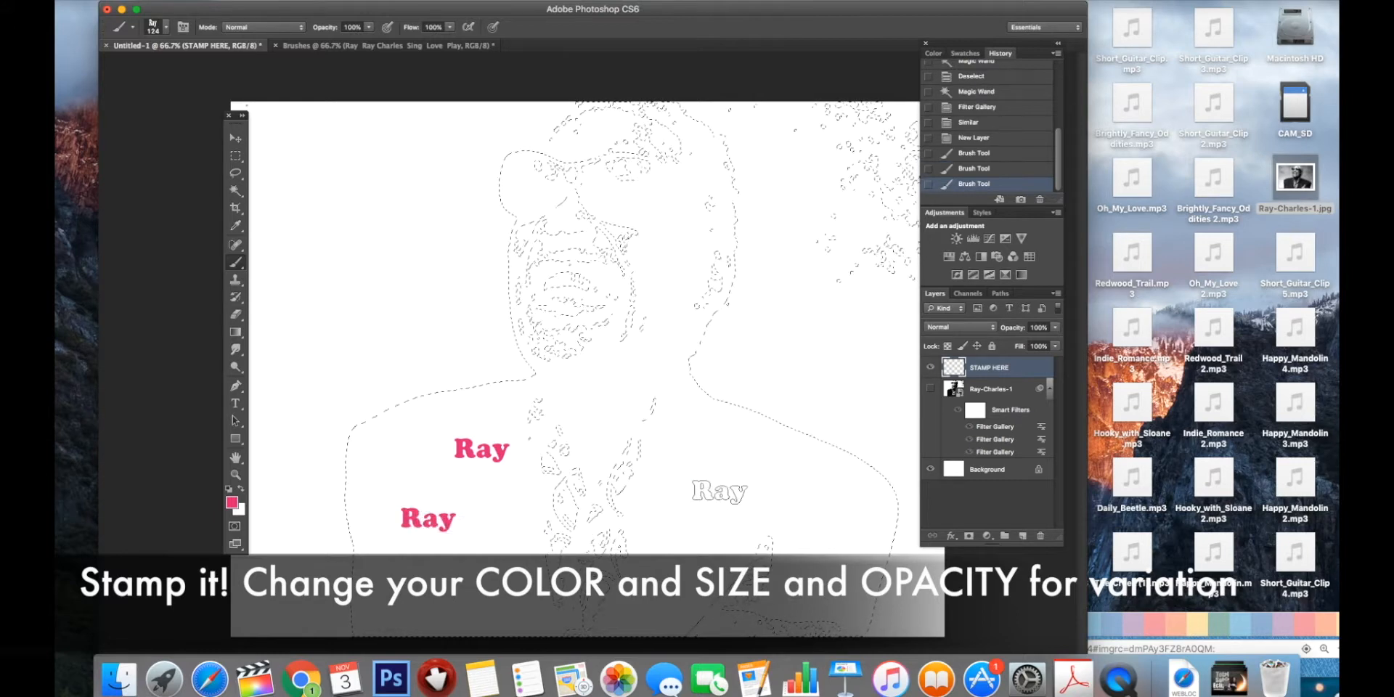
{"action": "left_click", "coordinate": [719, 491]}
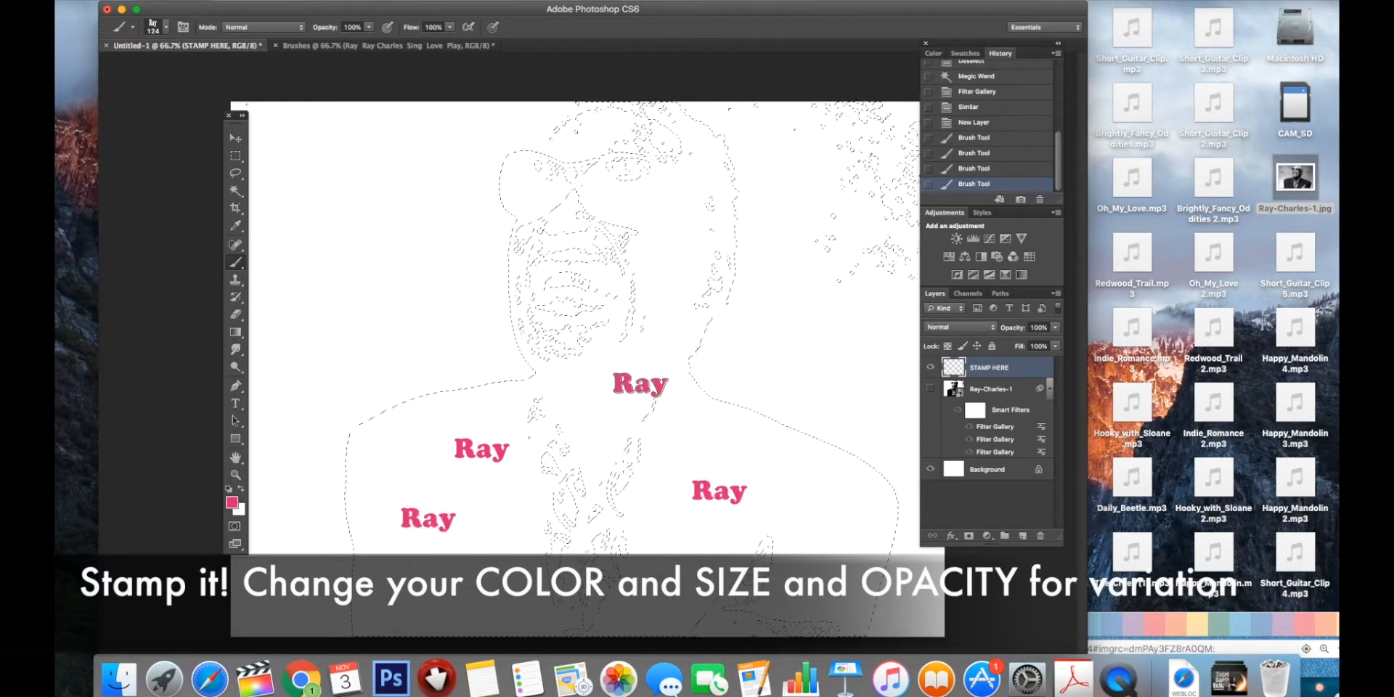
{"action": "left_click", "coordinate": [640, 384]}
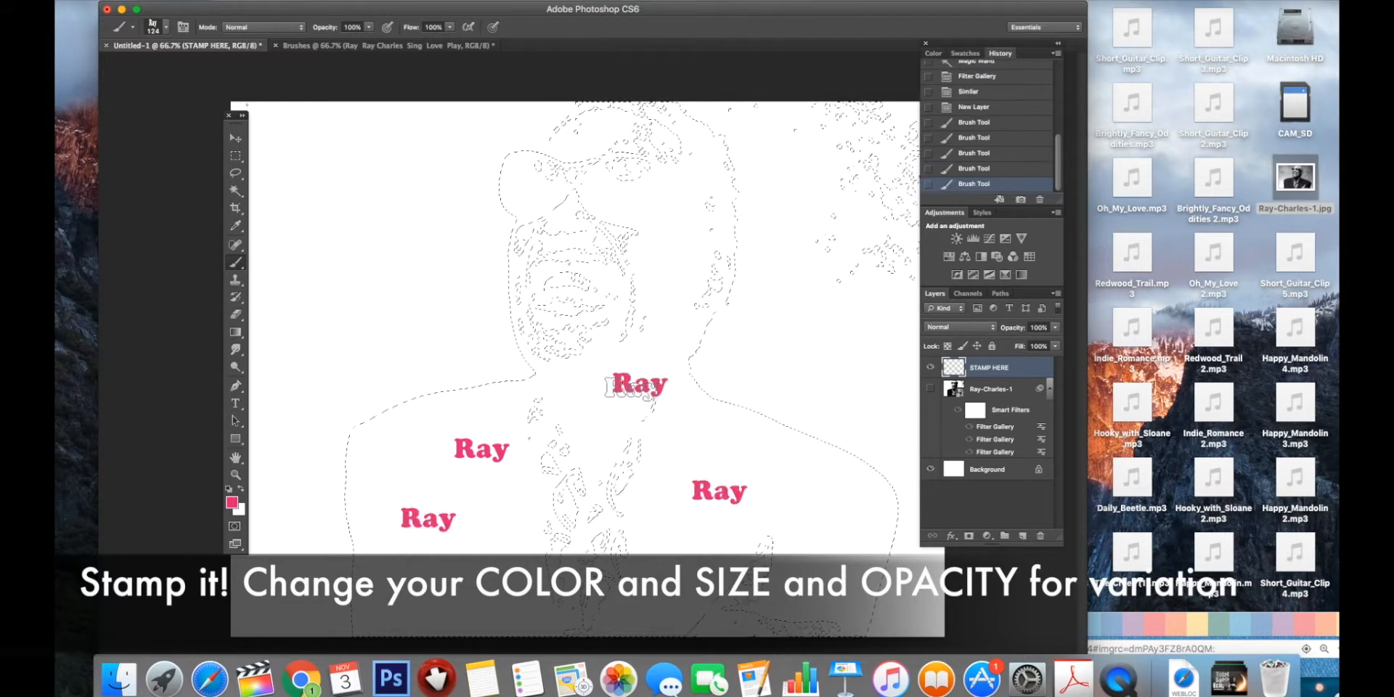
- Lower the brush opacity to 58% and stamp paler pink "Ray" words over the jacket, neck and face
{"action": "left_click", "coordinate": [368, 29]}
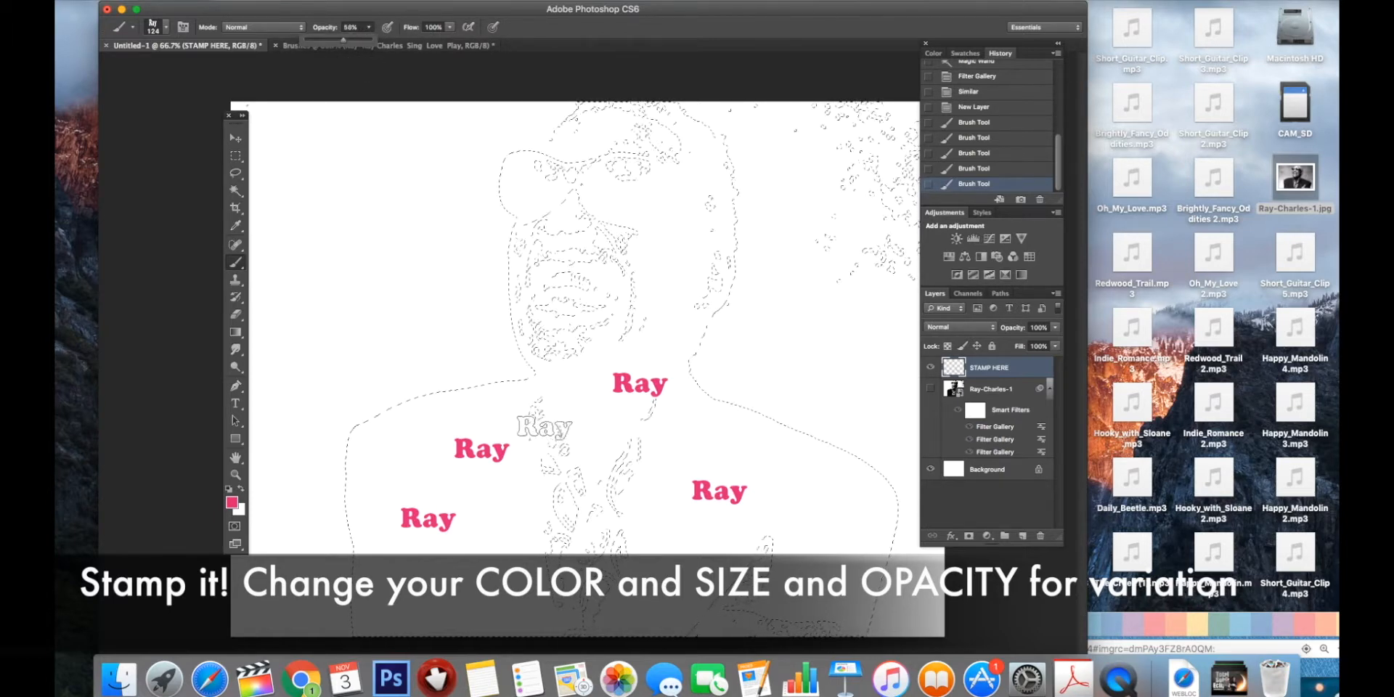
{"action": "left_click", "coordinate": [590, 419]}
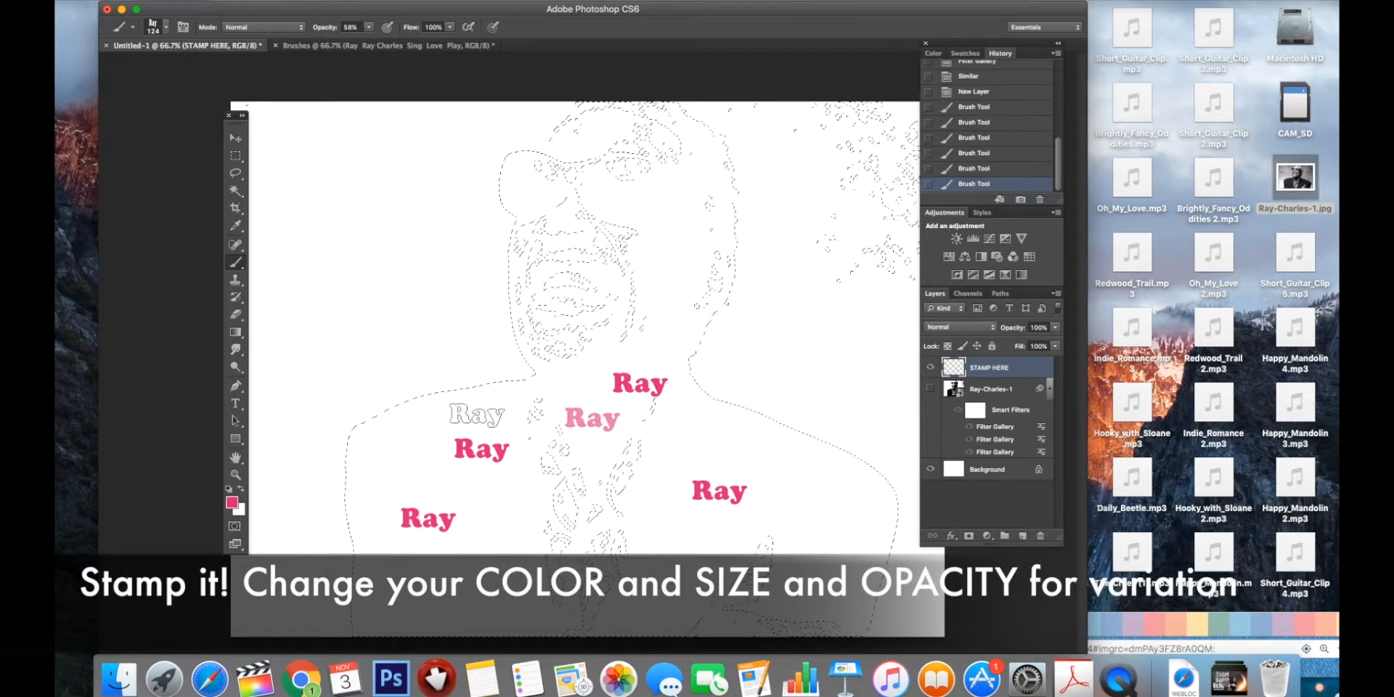
{"action": "left_click", "coordinate": [477, 415]}
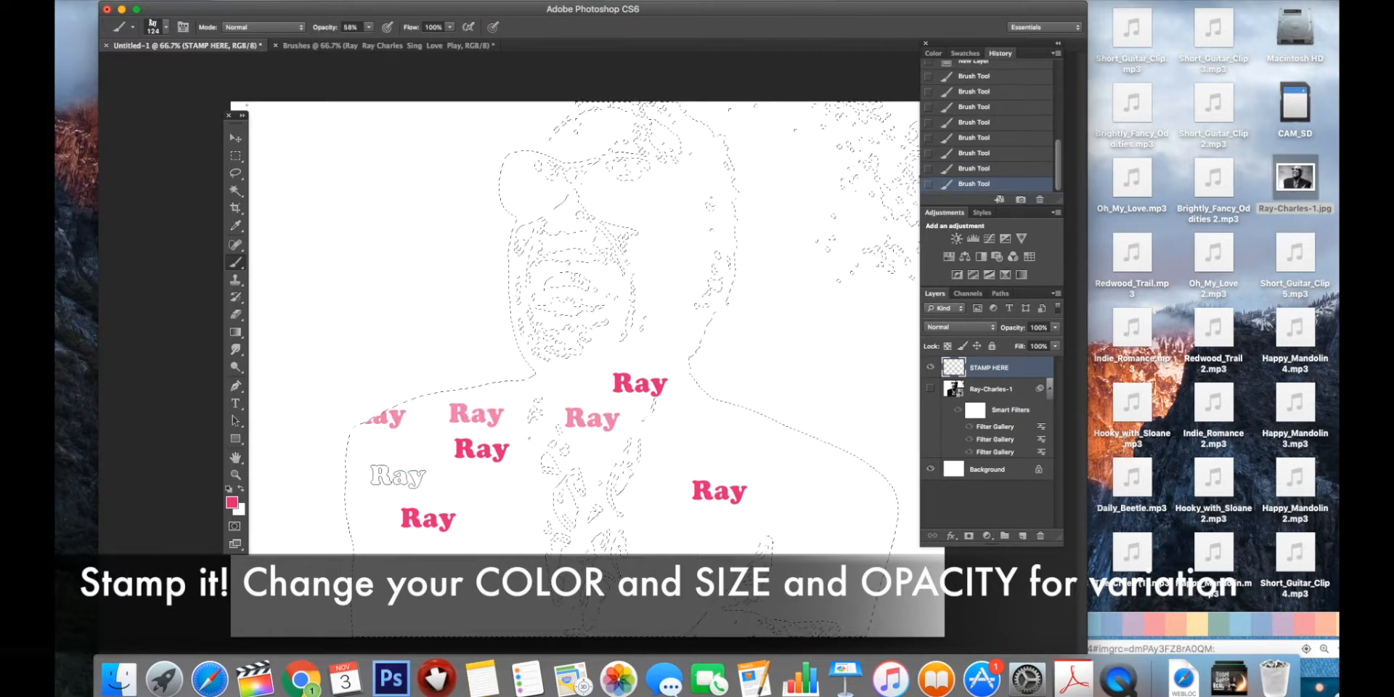
{"action": "left_click", "coordinate": [371, 490]}
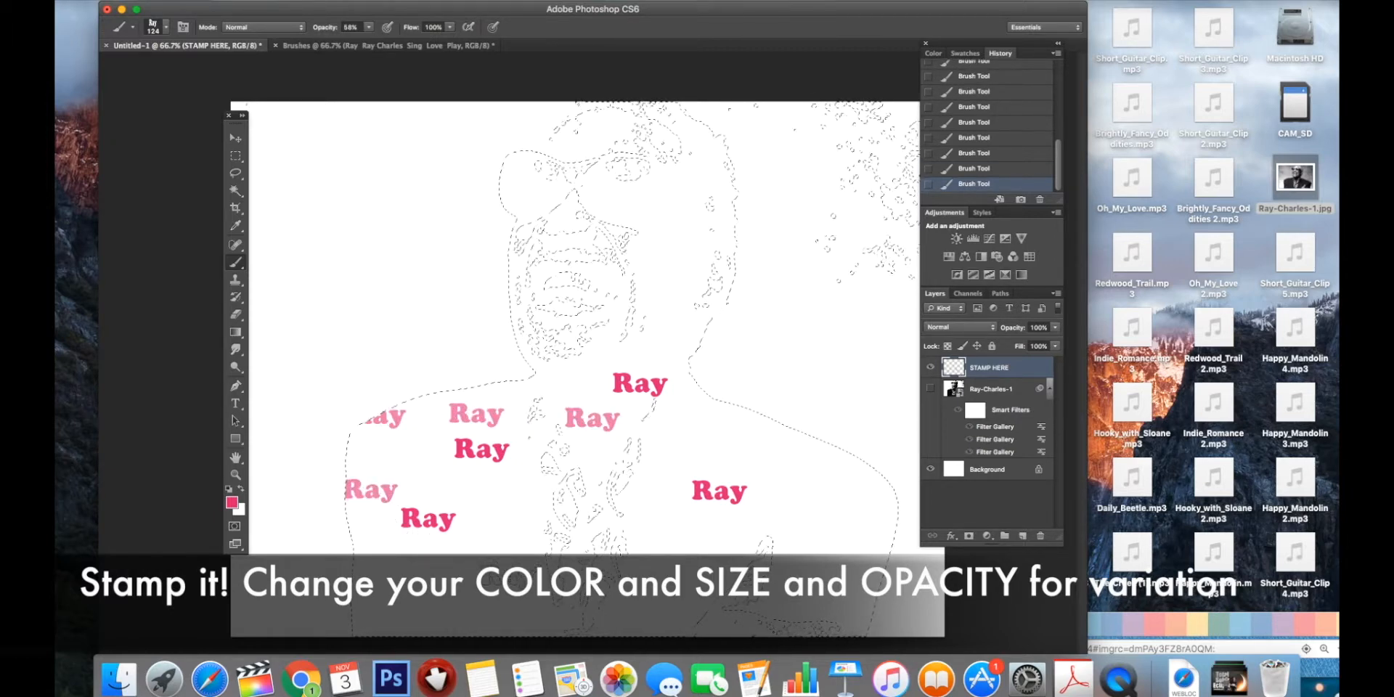
{"action": "left_click", "coordinate": [417, 590]}
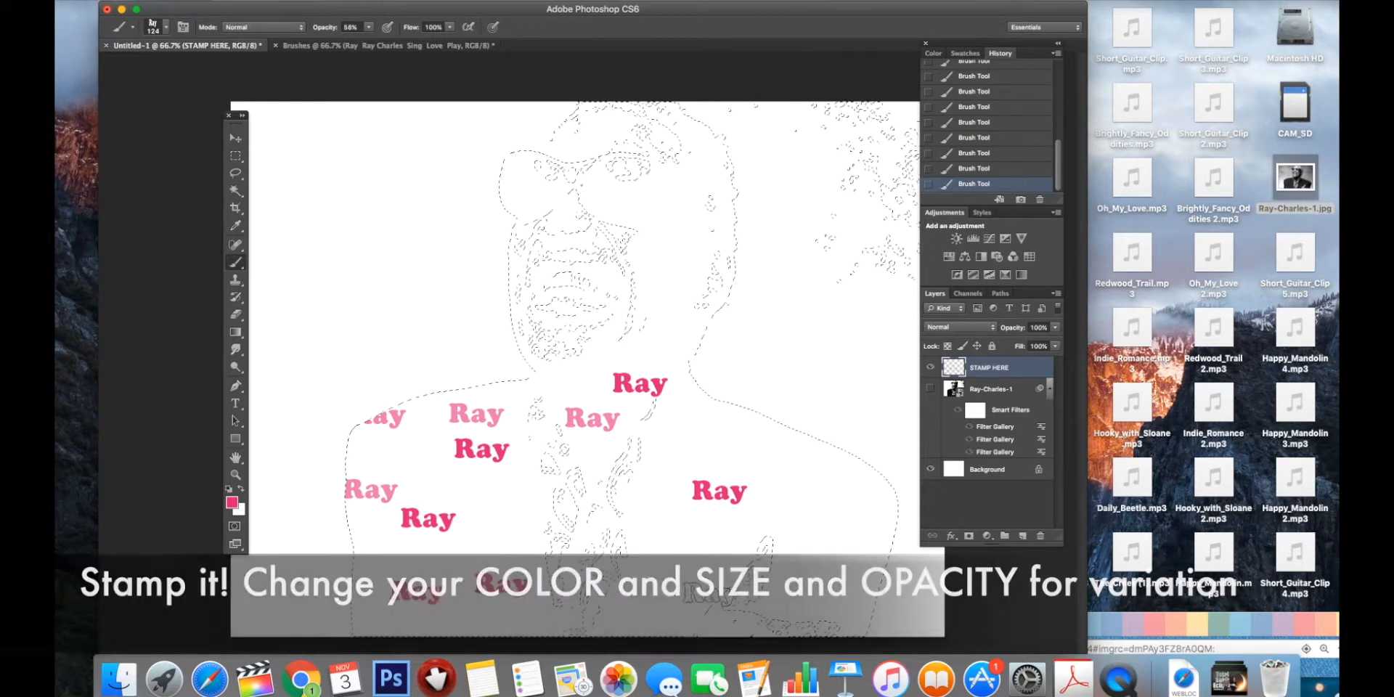
{"action": "left_click", "coordinate": [699, 562]}
{"action": "left_click", "coordinate": [541, 524]}
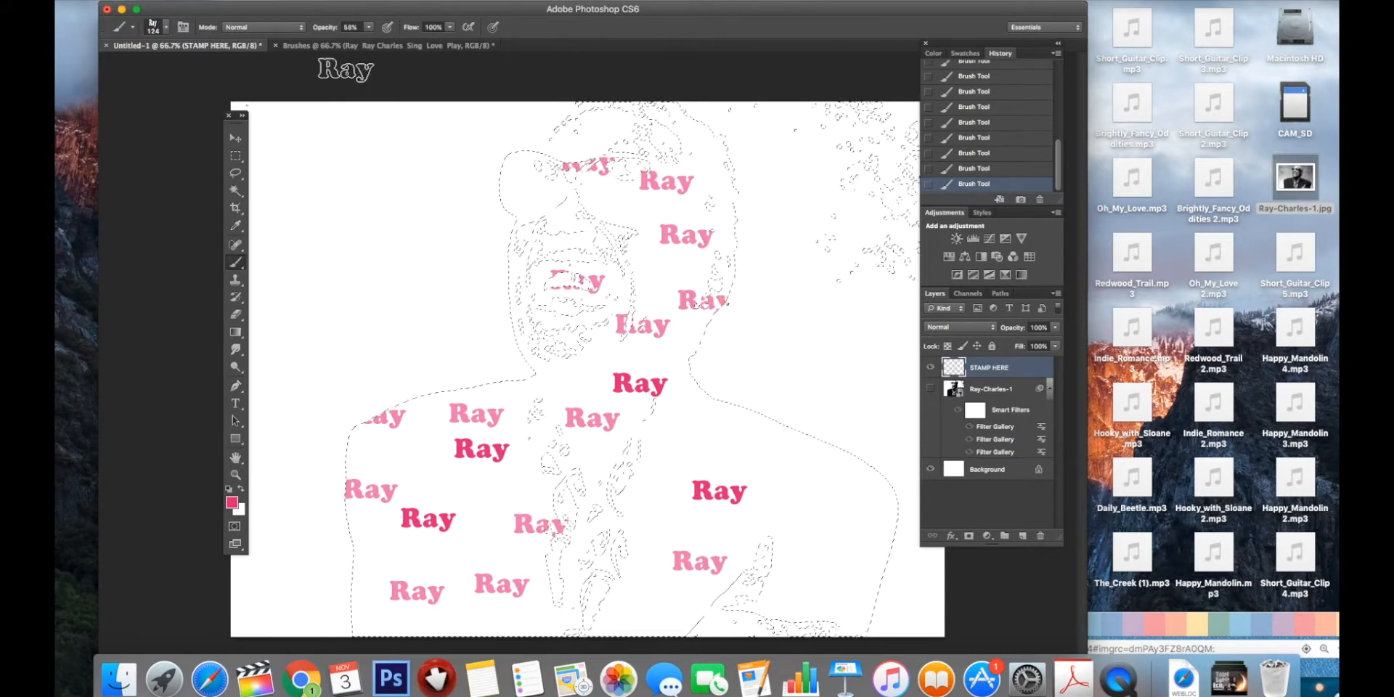
- Choose the custom "Ray Charles" brush at 320 px and set the foreground color to blue
{"action": "left_click", "coordinate": [166, 28]}
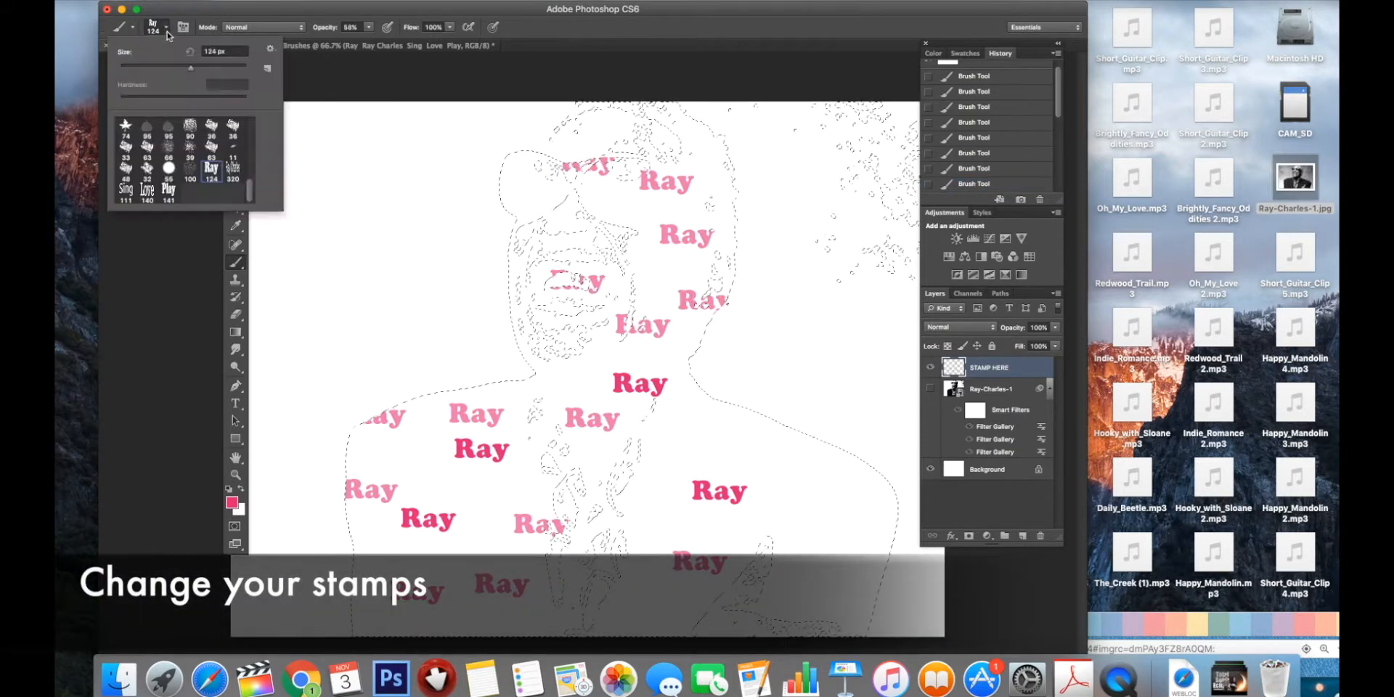
{"action": "left_click", "coordinate": [235, 174]}
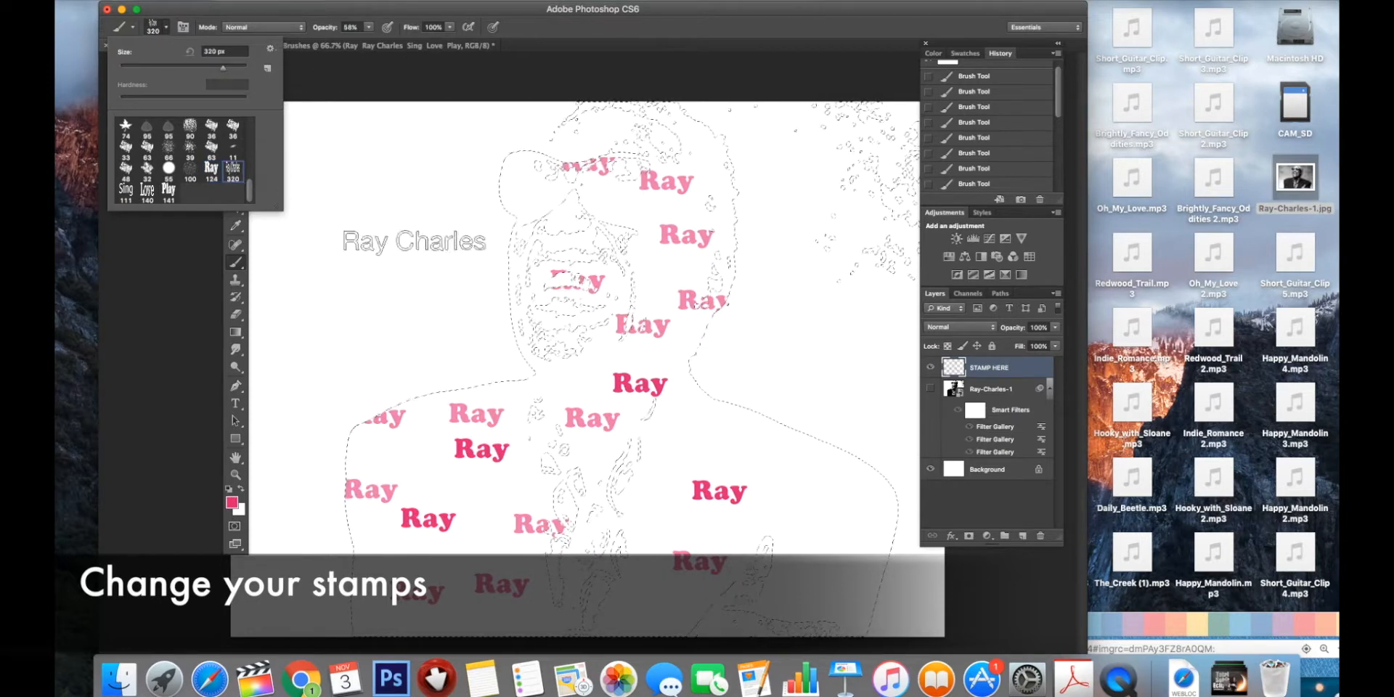
{"action": "left_click", "coordinate": [233, 501]}
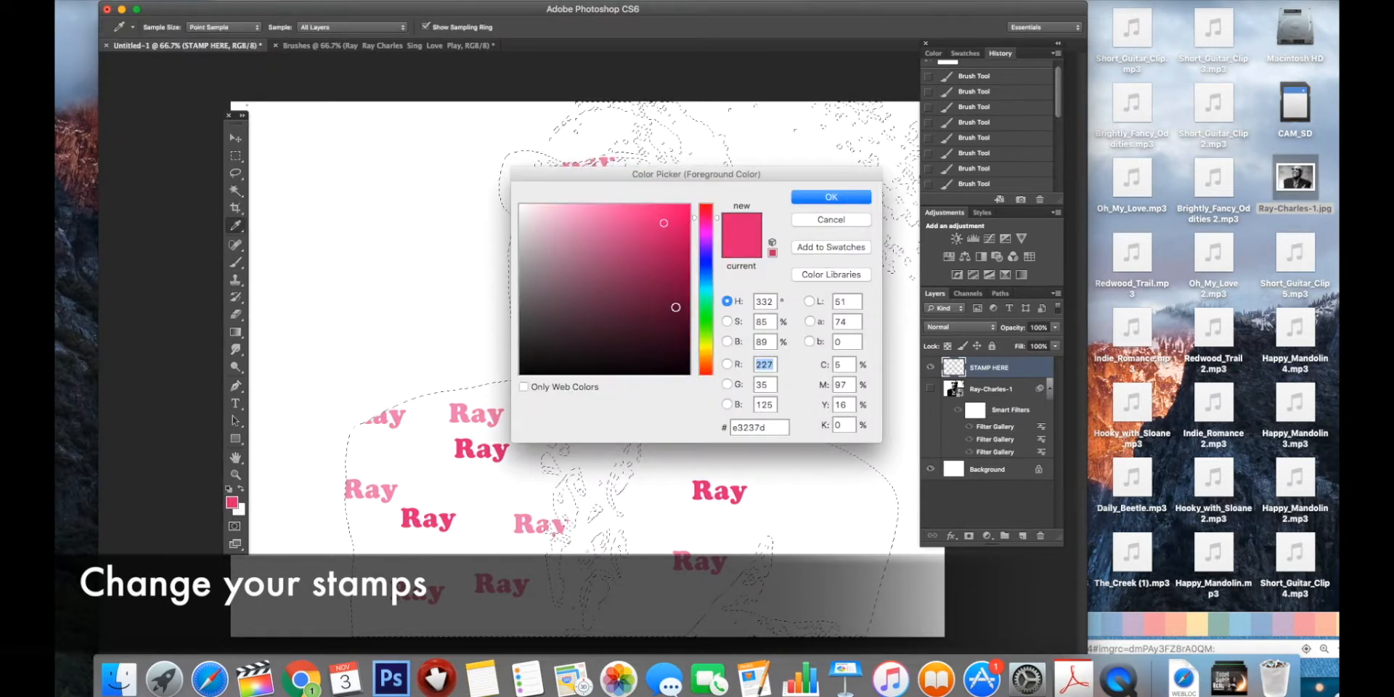
{"action": "left_click", "coordinate": [711, 266]}
{"action": "left_click", "coordinate": [830, 198]}
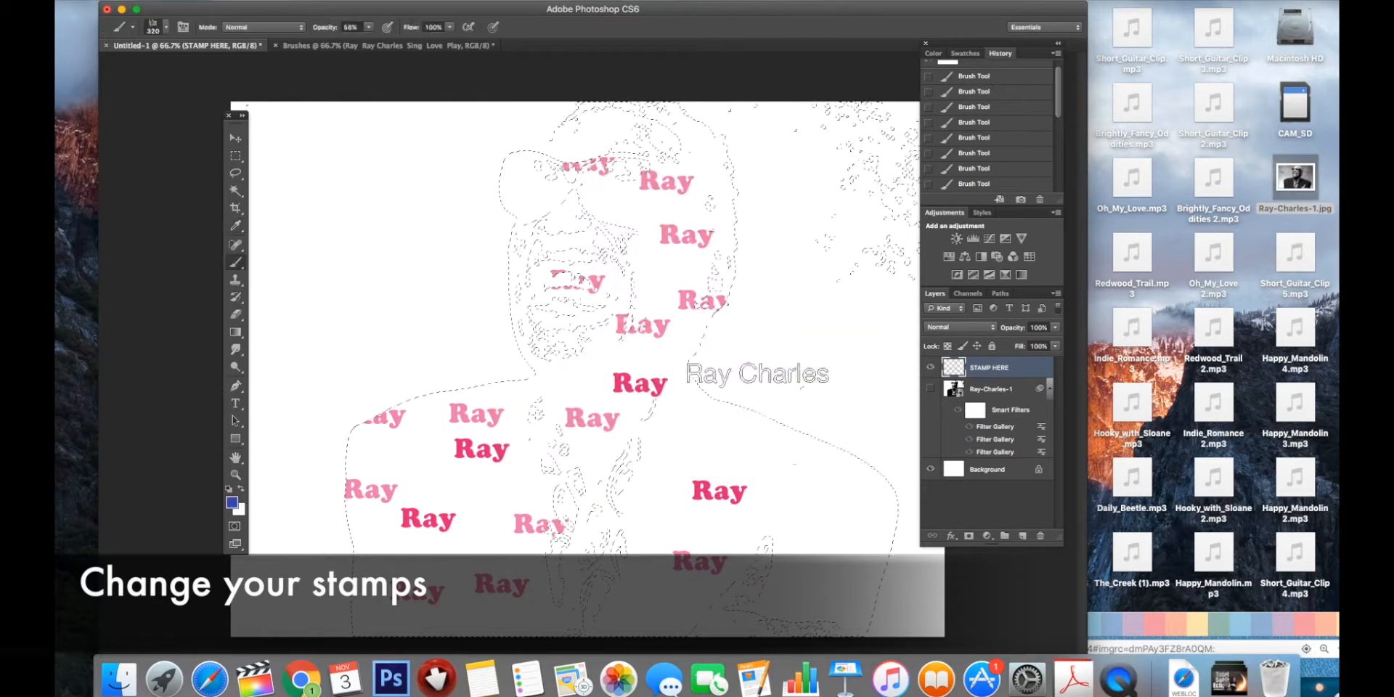
- Stamp blue "Ray Charles" words across both sides of the jacket, the neck and the face
{"action": "left_click", "coordinate": [718, 526]}
{"action": "left_click", "coordinate": [710, 456]}
{"action": "left_click", "coordinate": [498, 485]}
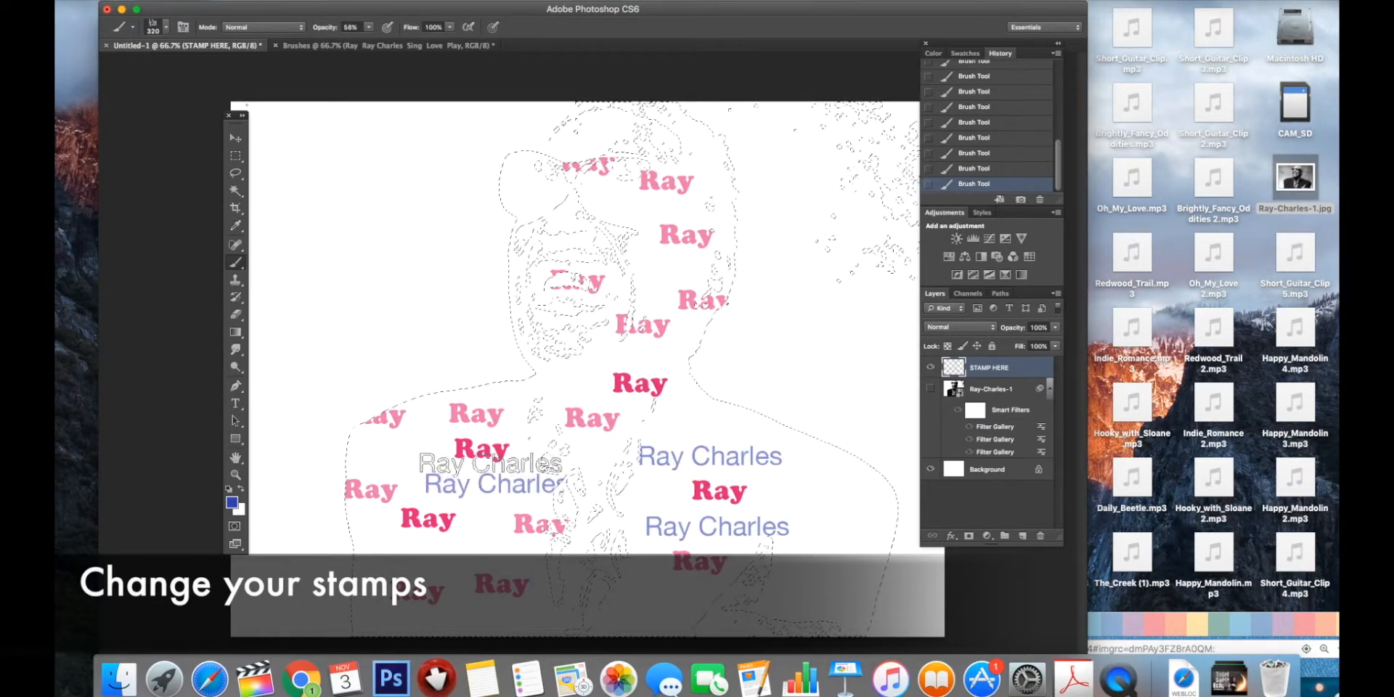
{"action": "left_click", "coordinate": [423, 448]}
{"action": "left_click", "coordinate": [541, 398]}
{"action": "left_click", "coordinate": [620, 332]}
{"action": "left_click", "coordinate": [643, 268]}
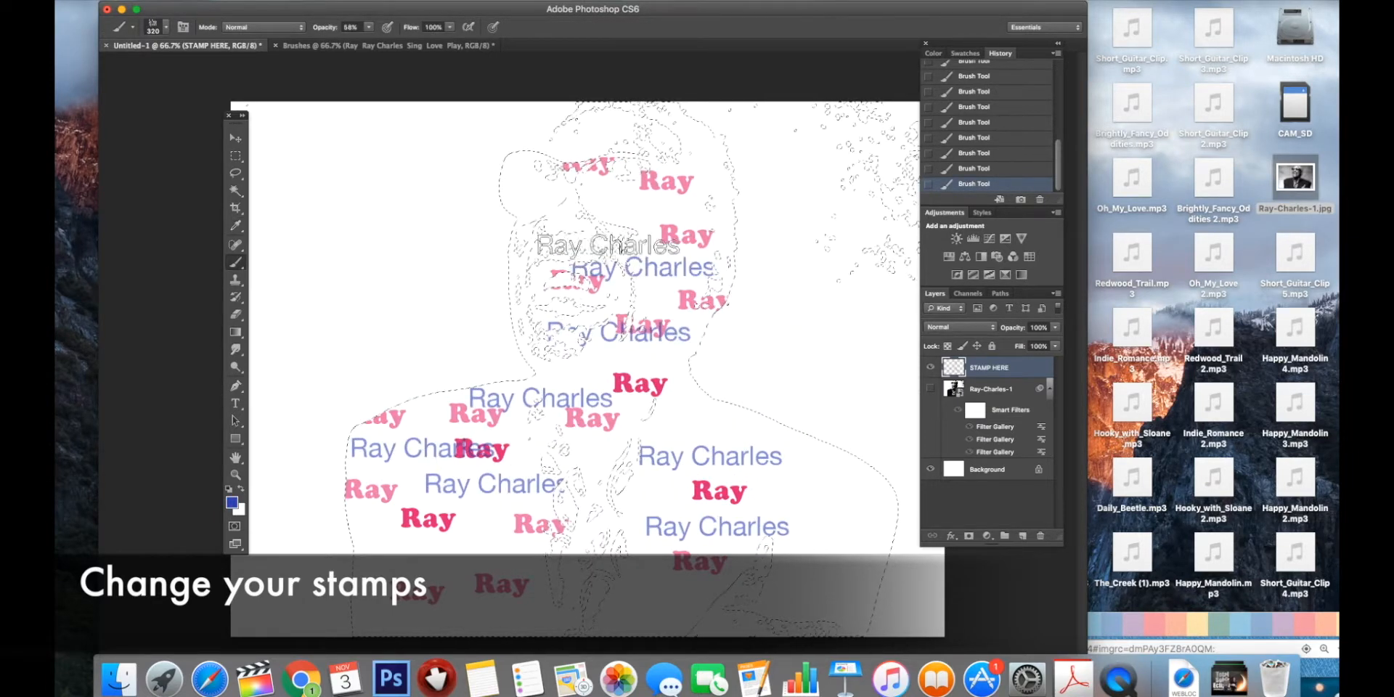
{"action": "left_click", "coordinate": [606, 182]}
{"action": "left_click", "coordinate": [656, 213]}
{"action": "left_click", "coordinate": [558, 183]}
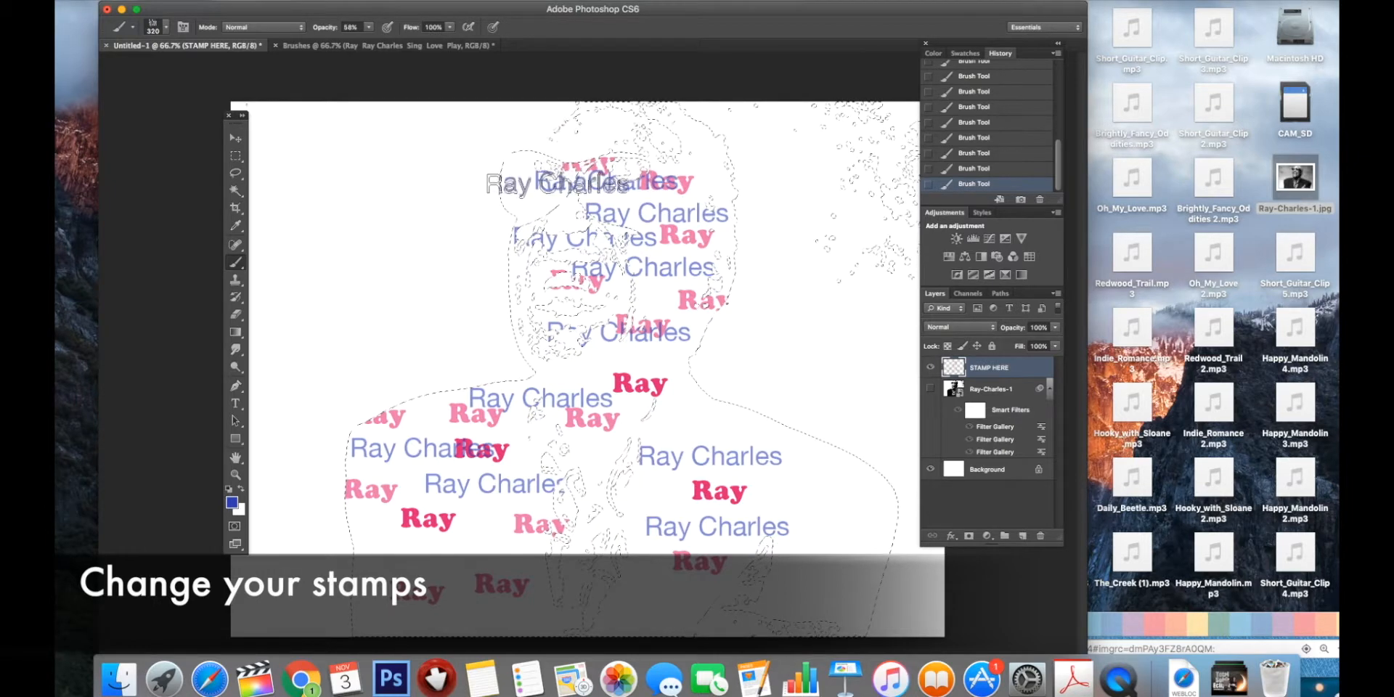
{"action": "left_click", "coordinate": [657, 154]}
{"action": "left_click", "coordinate": [671, 199]}
{"action": "left_click", "coordinate": [658, 297]}
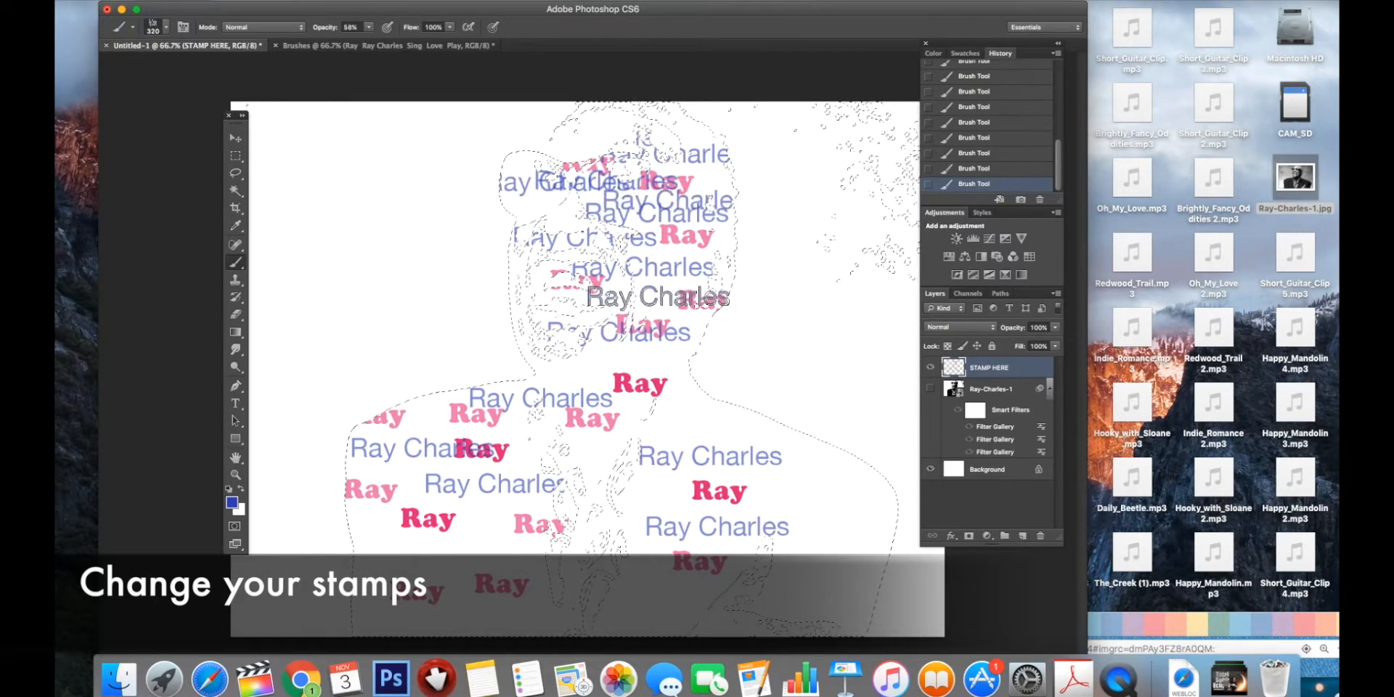
{"action": "left_click", "coordinate": [613, 372]}
{"action": "left_click", "coordinate": [626, 352]}
{"action": "left_click", "coordinate": [697, 437]}
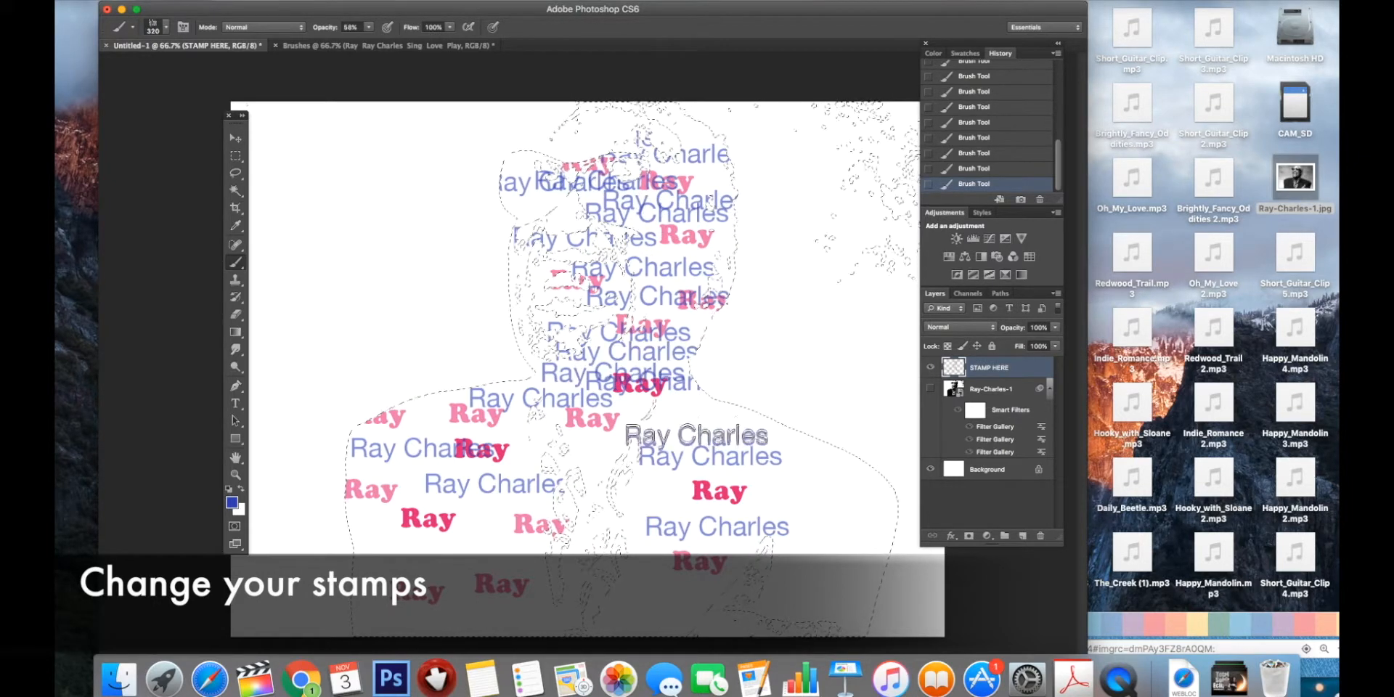
{"action": "left_click", "coordinate": [688, 413]}
{"action": "left_click", "coordinate": [806, 523]}
{"action": "left_click", "coordinate": [668, 581]}
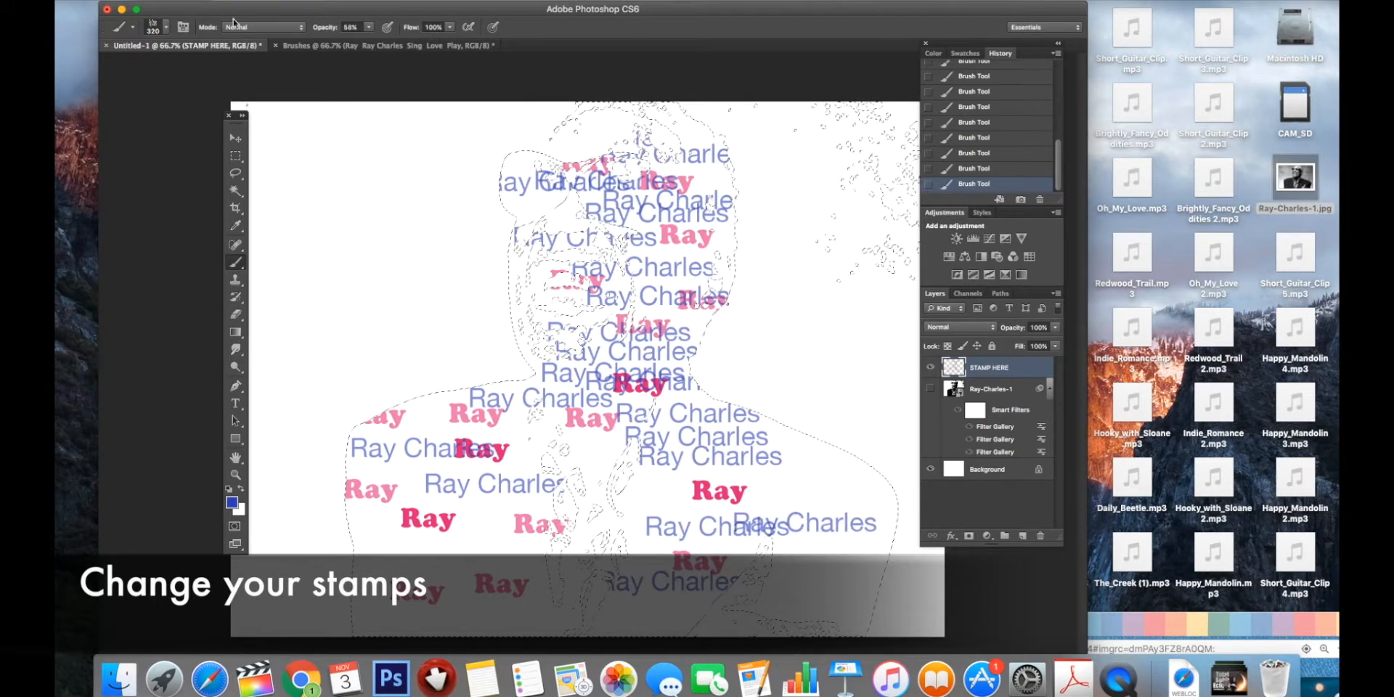
- Choose the 111 px "Sing" brush and stamp the word twice in green on the right side of the jacket
{"action": "left_click", "coordinate": [166, 28]}
{"action": "left_click", "coordinate": [126, 190]}
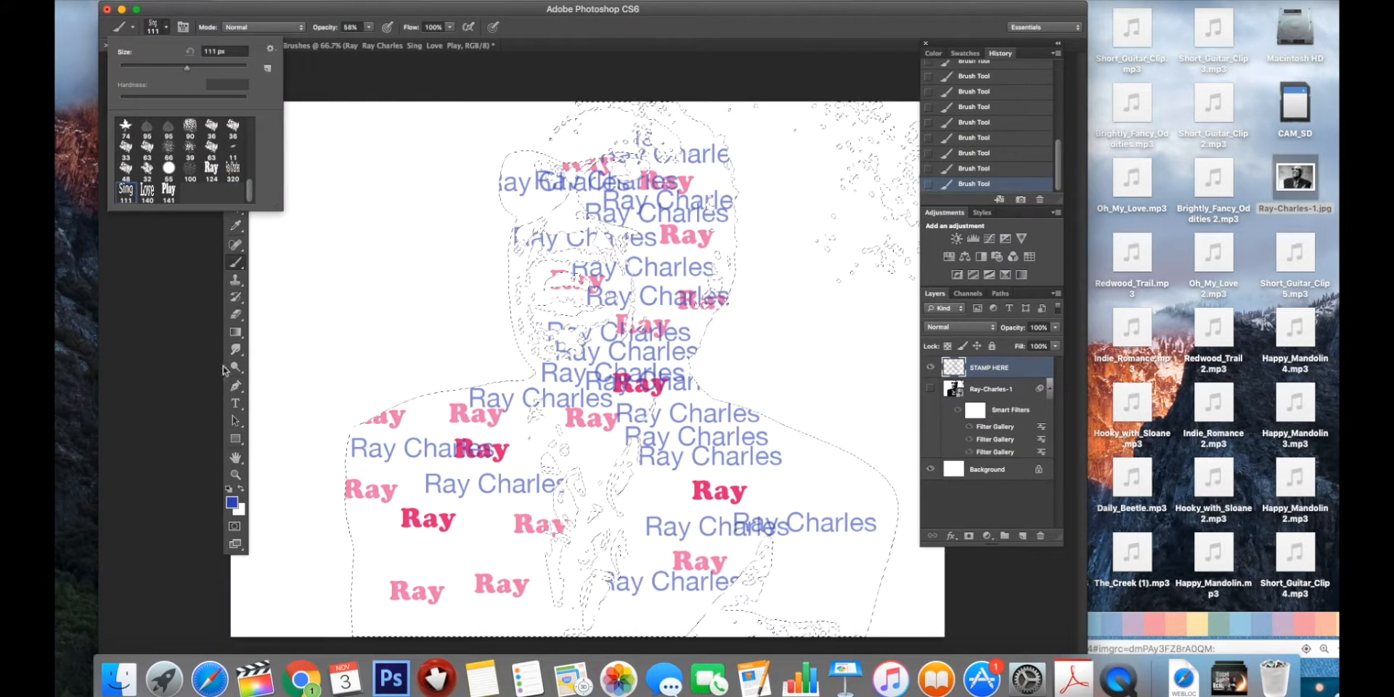
{"action": "left_click", "coordinate": [233, 503]}
{"action": "left_click", "coordinate": [705, 317]}
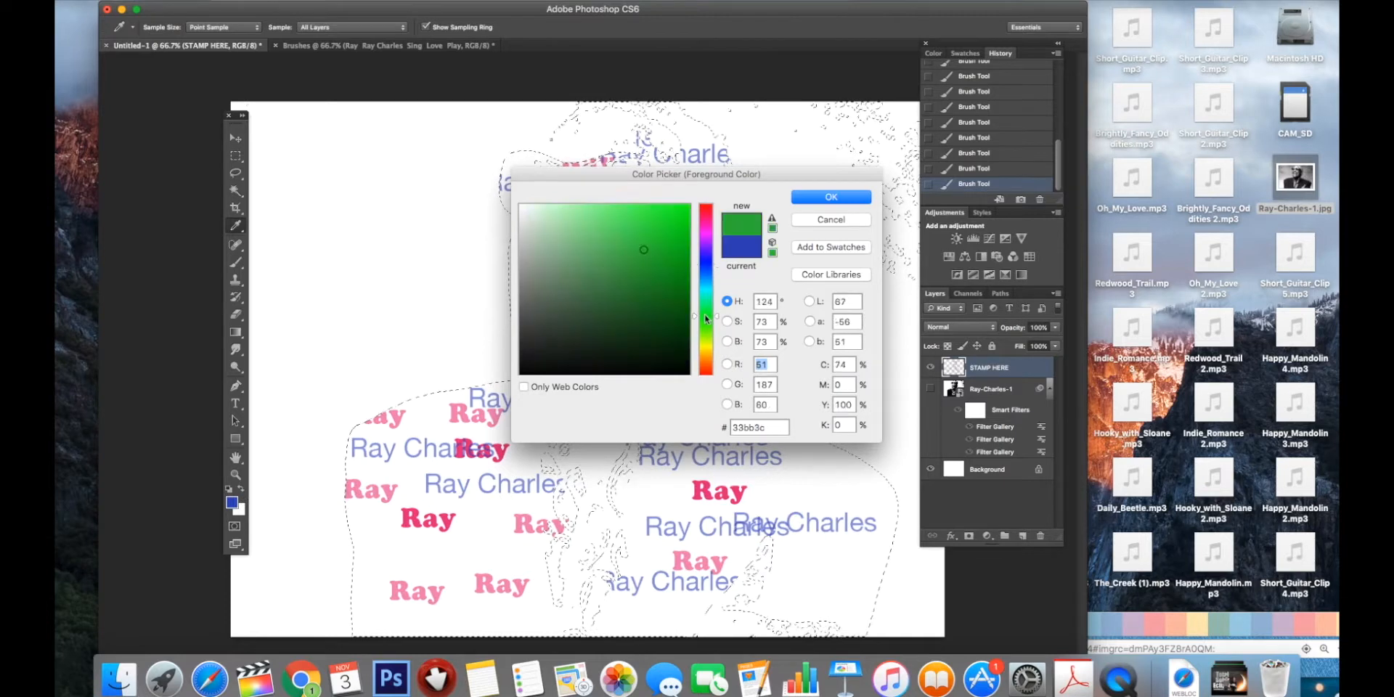
{"action": "left_click", "coordinate": [831, 197]}
{"action": "left_click", "coordinate": [661, 489]}
{"action": "left_click", "coordinate": [790, 477]}
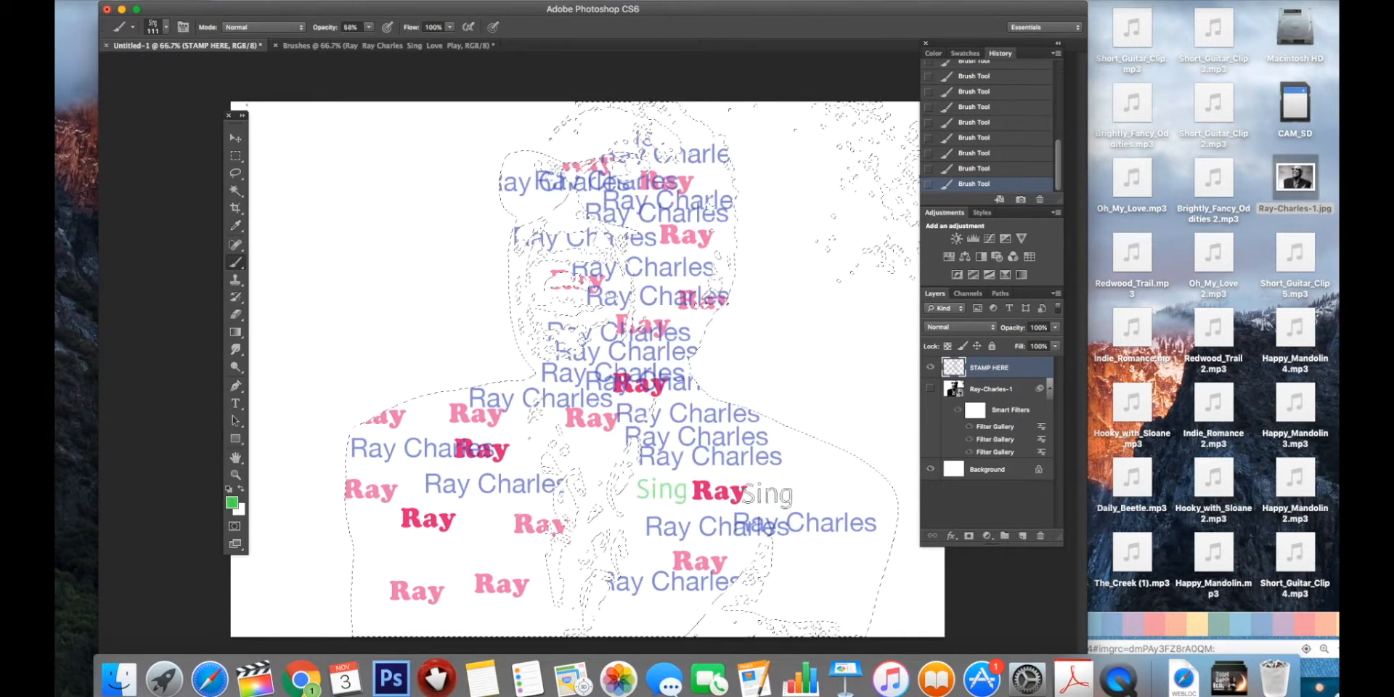
- Raise the brush opacity to 100% and stamp green "Sing" words across the jacket, neck and face
{"action": "left_click", "coordinate": [369, 27]}
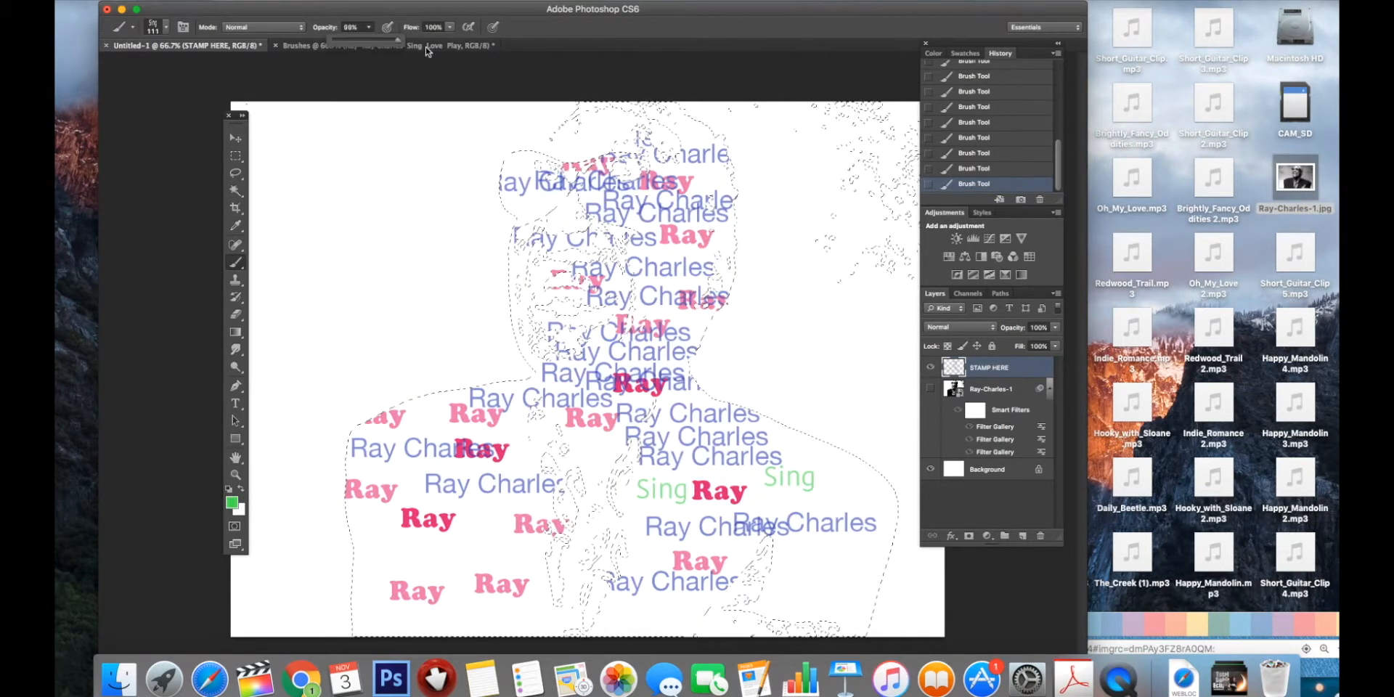
{"action": "left_click_drag", "start_coordinate": [369, 40], "coordinate": [400, 40]}
{"action": "left_click", "coordinate": [515, 450]}
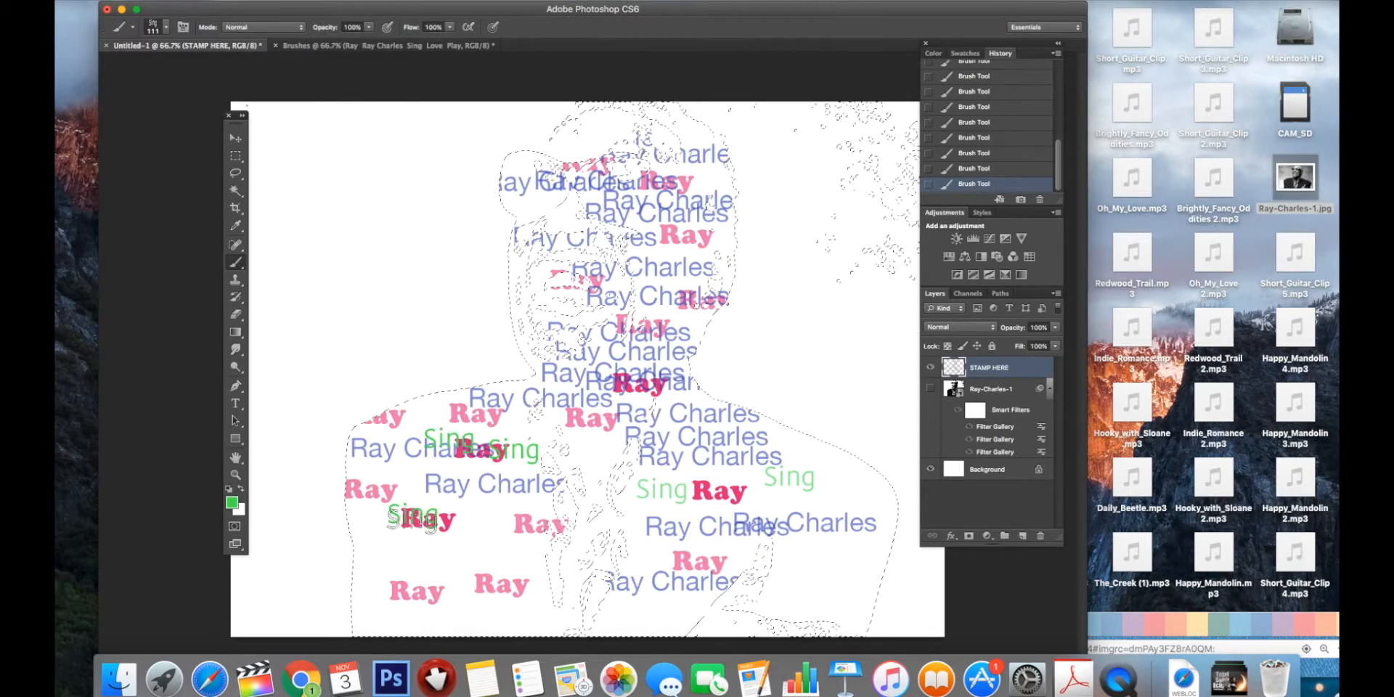
{"action": "left_click", "coordinate": [375, 559]}
{"action": "left_click", "coordinate": [450, 554]}
{"action": "left_click", "coordinate": [505, 516]}
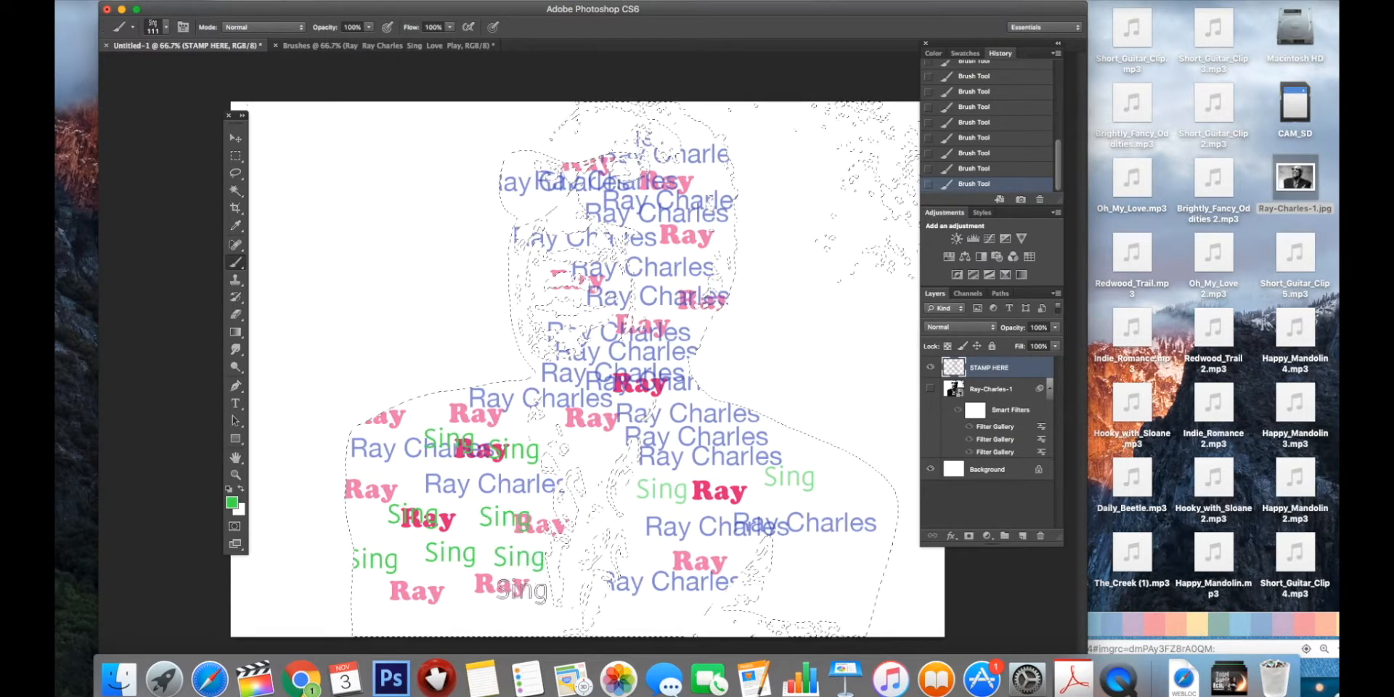
{"action": "left_click", "coordinate": [395, 617]}
{"action": "left_click", "coordinate": [837, 600]}
{"action": "left_click", "coordinate": [832, 481]}
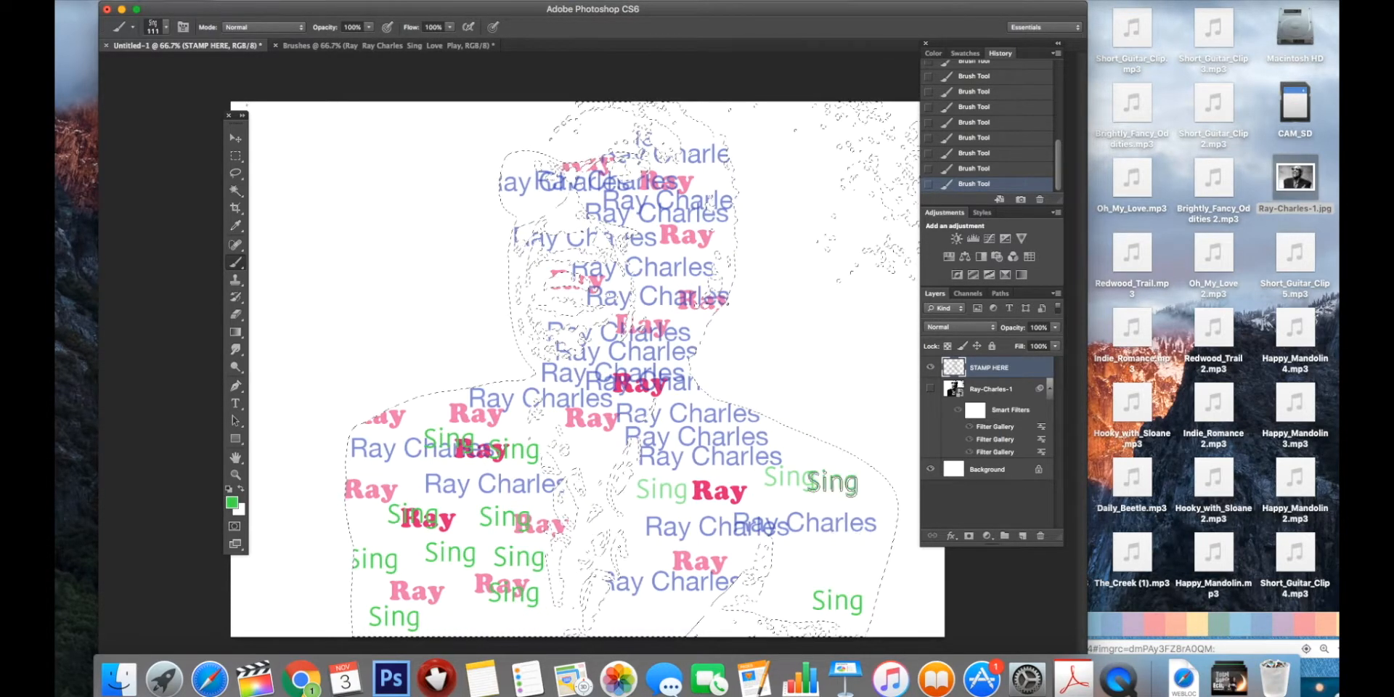
{"action": "left_click", "coordinate": [571, 446]}
{"action": "left_click", "coordinate": [585, 504]}
{"action": "left_click", "coordinate": [651, 541]}
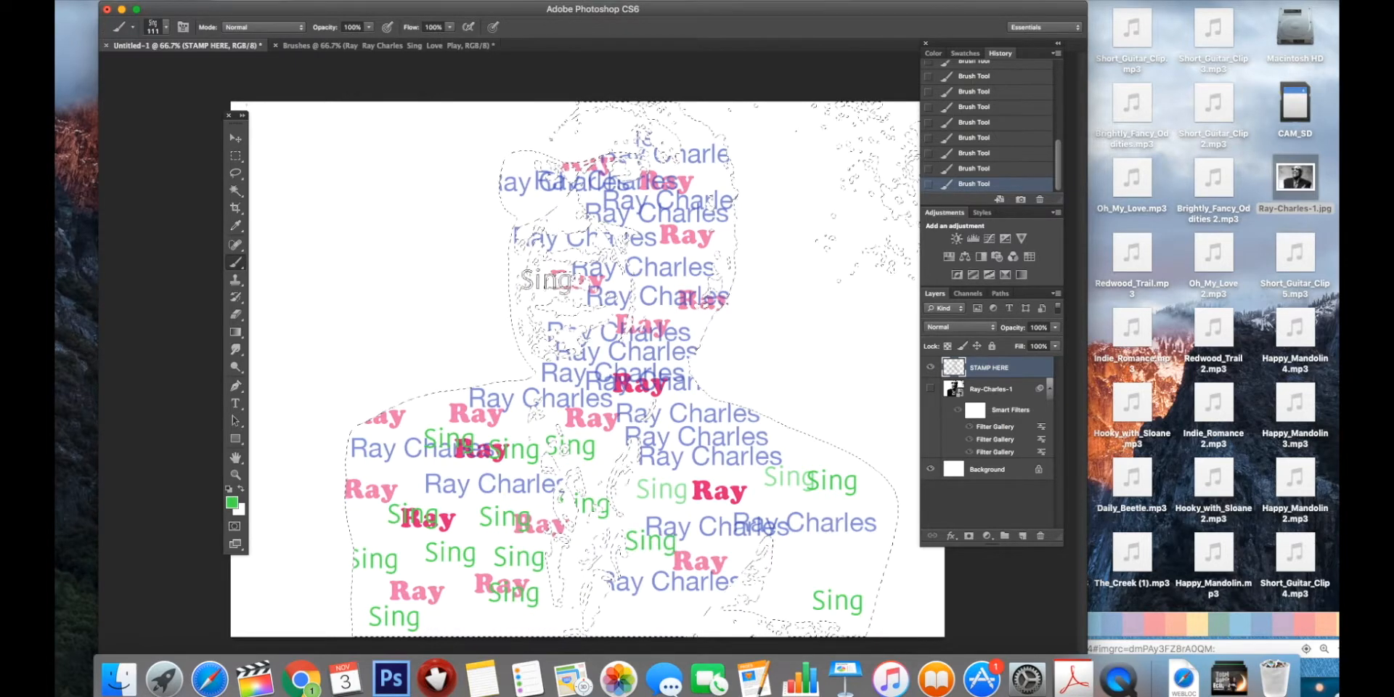
{"action": "left_click", "coordinate": [546, 279]}
{"action": "left_click", "coordinate": [535, 250]}
{"action": "left_click", "coordinate": [539, 327]}
{"action": "left_click", "coordinate": [666, 295]}
{"action": "left_click", "coordinate": [664, 326]}
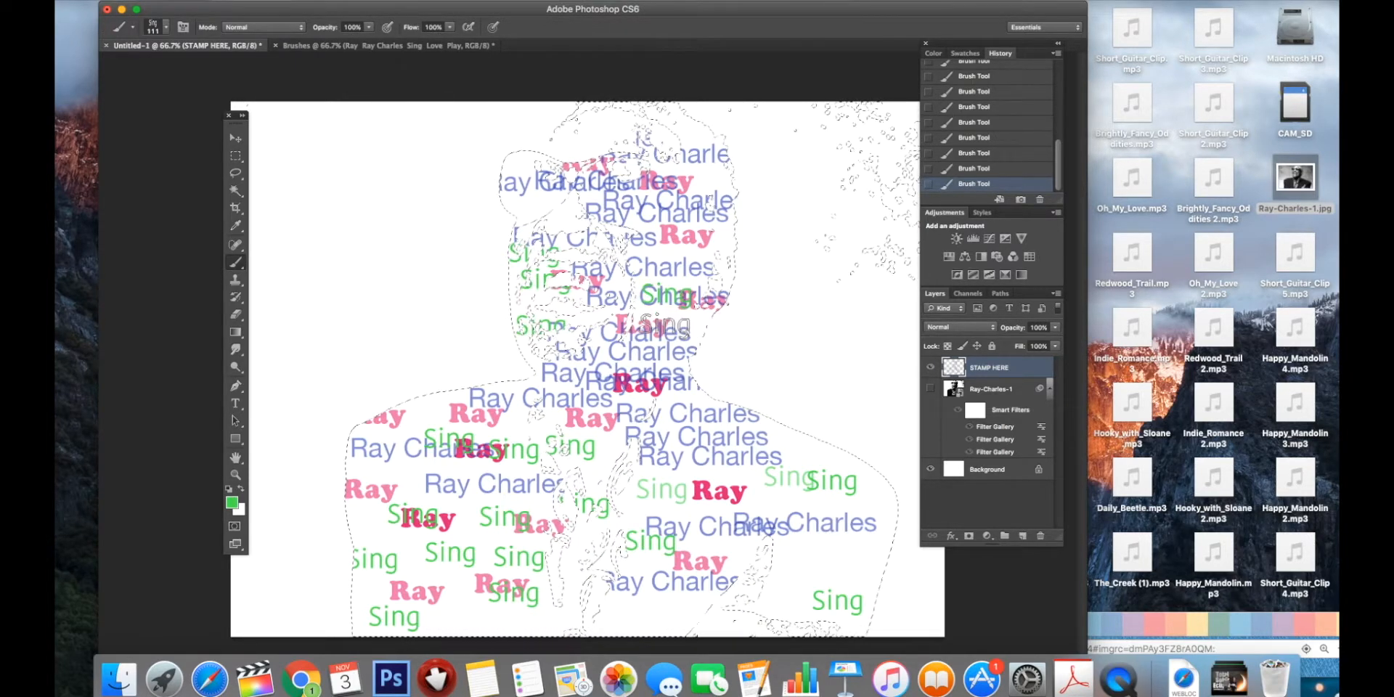
{"action": "left_click", "coordinate": [622, 366]}
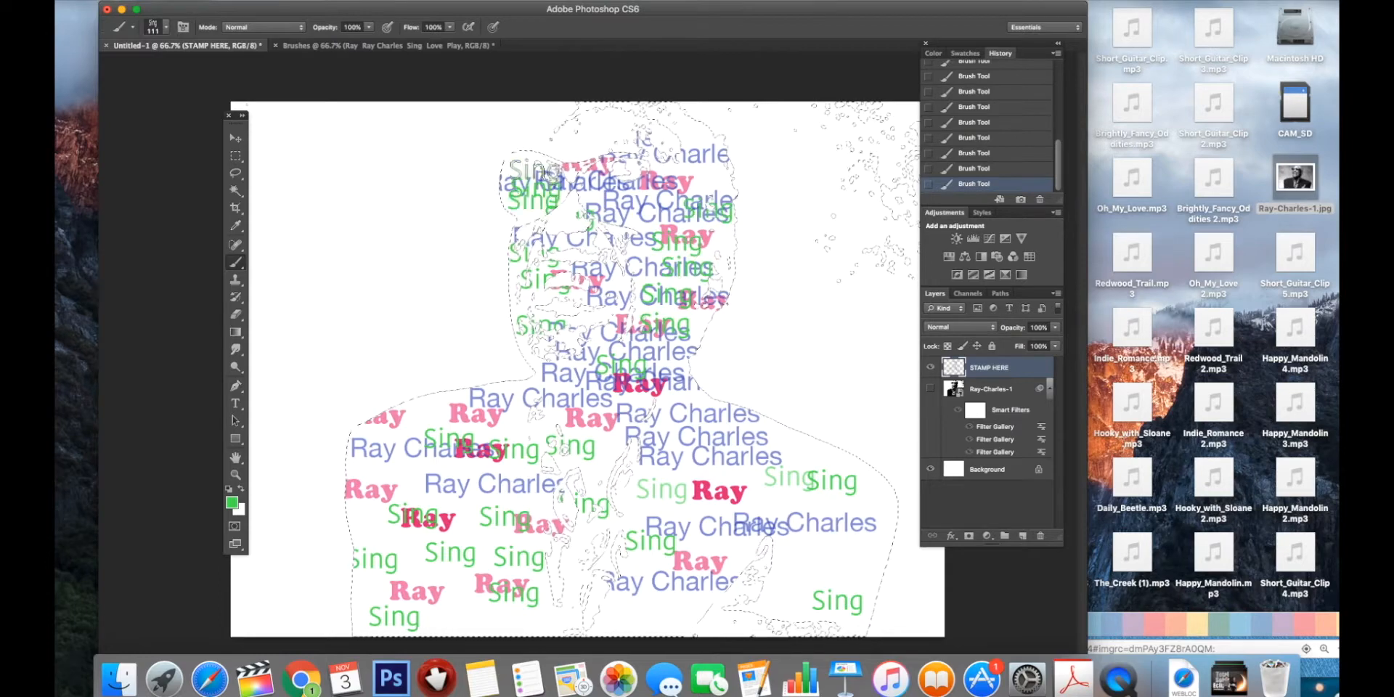
- Choose the custom "Love" brush at 140 px and set the foreground color to orange
{"action": "left_click", "coordinate": [166, 26]}
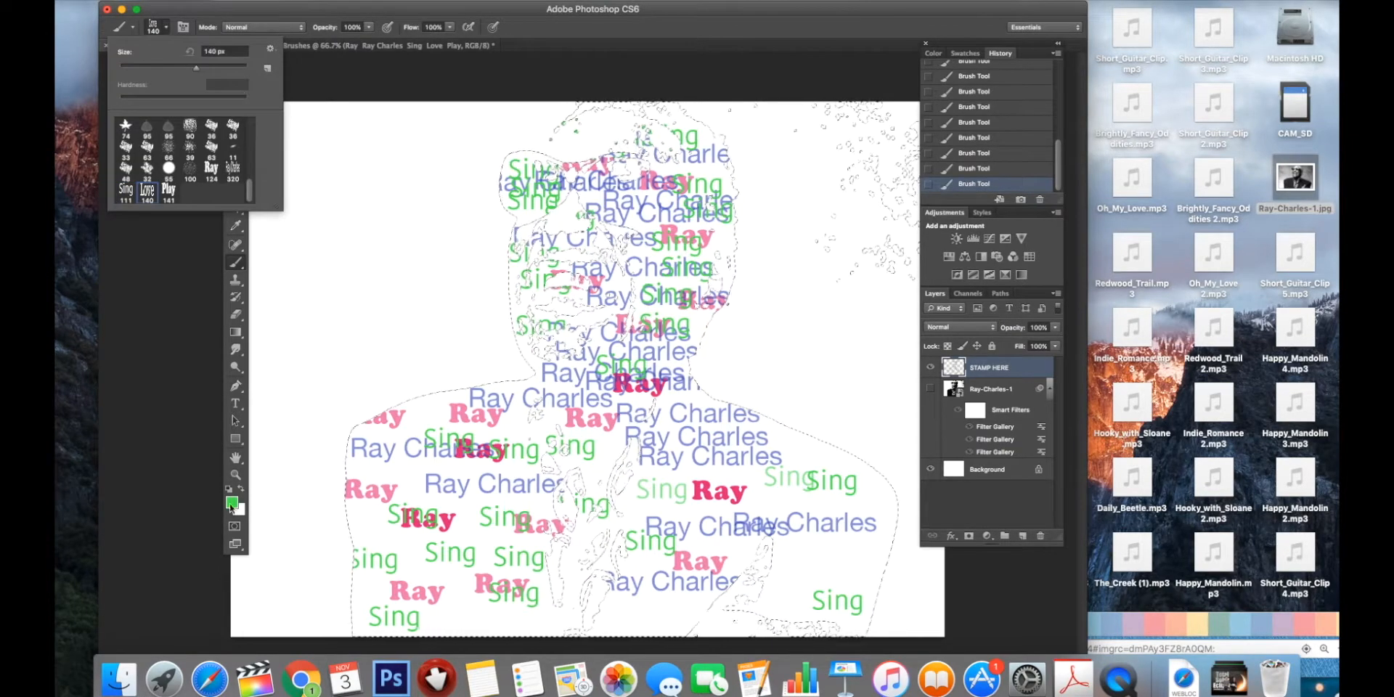
{"action": "left_click", "coordinate": [232, 501]}
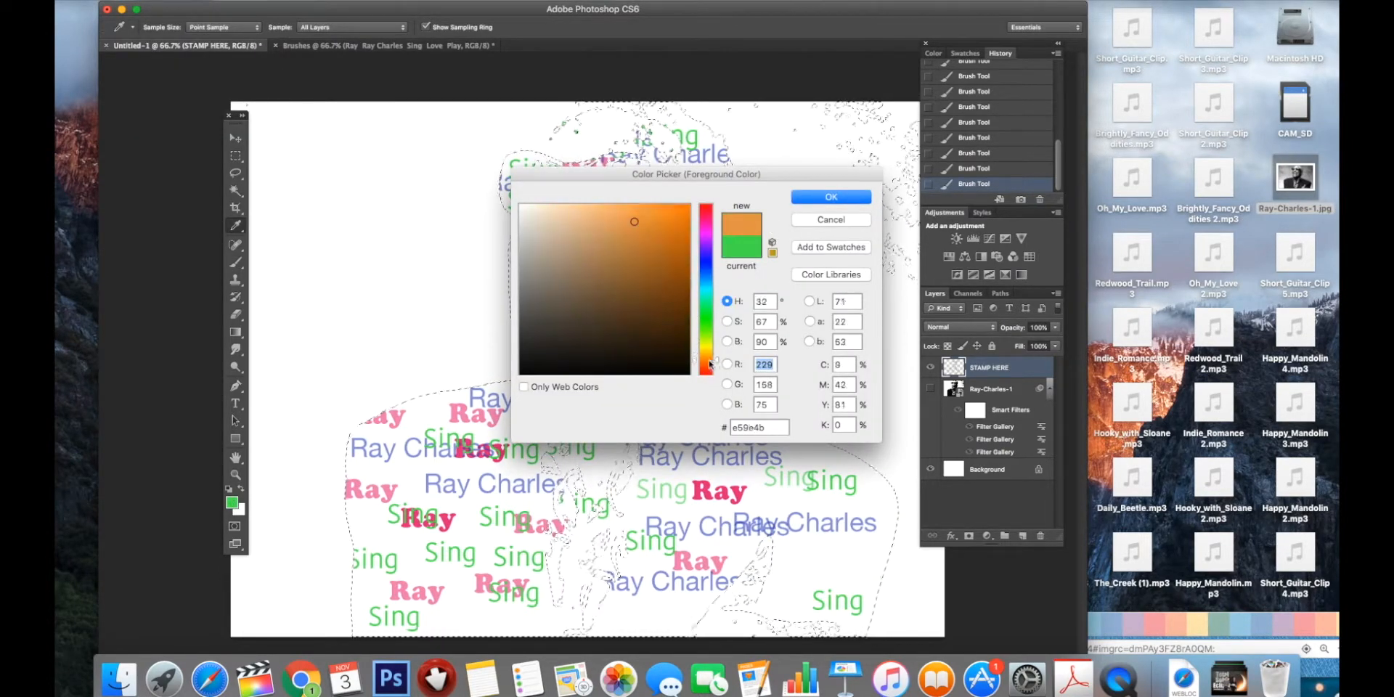
{"action": "key", "text": "Return"}
- Stamp orange "Love" words at full opacity over the face and both sides of the jacket
{"action": "left_click", "coordinate": [588, 463]}
{"action": "left_click", "coordinate": [556, 487]}
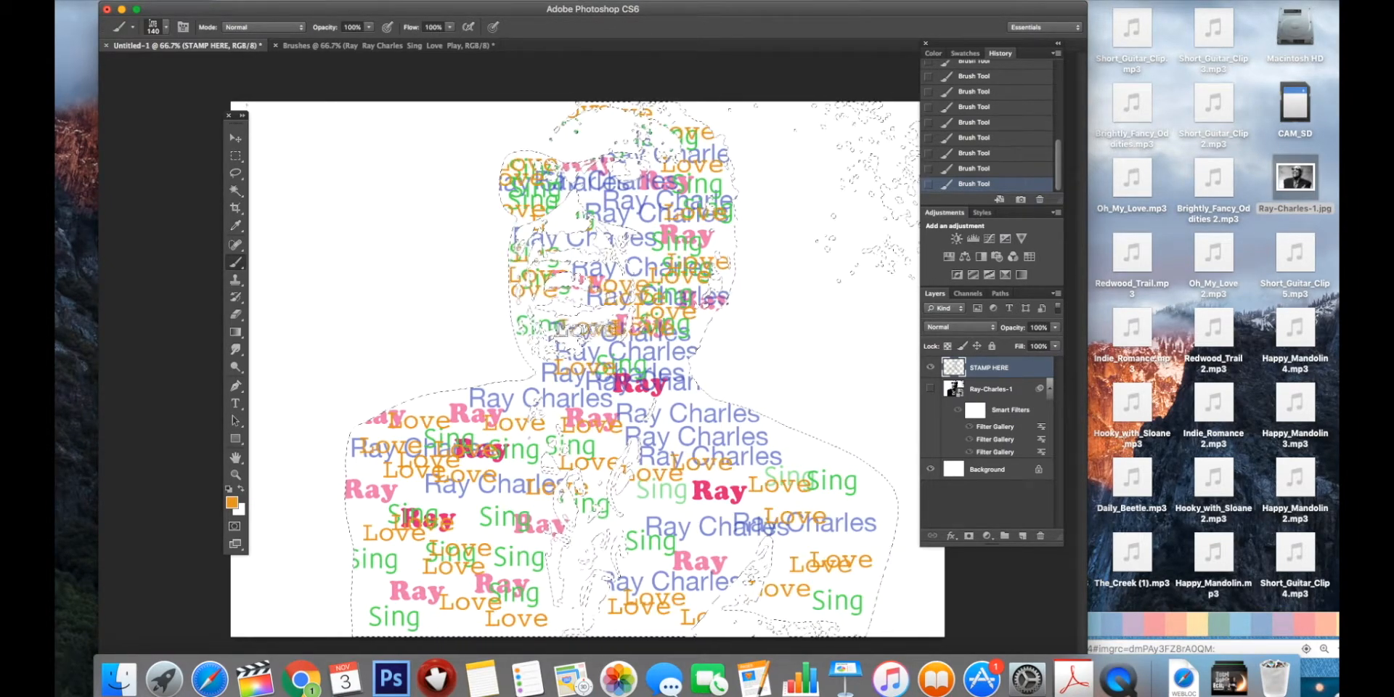
{"action": "left_click", "coordinate": [730, 460]}
{"action": "left_click", "coordinate": [799, 472]}
{"action": "left_click", "coordinate": [809, 494]}
- Lower the brush opacity to 44% and stamp fainter orange "Love" words on the left side of the jacket
{"action": "left_click", "coordinate": [368, 27]}
{"action": "left_click_drag", "start_coordinate": [369, 42], "coordinate": [334, 43]}
{"action": "left_click", "coordinate": [411, 502]}
{"action": "left_click", "coordinate": [479, 501]}
{"action": "left_click", "coordinate": [491, 556]}
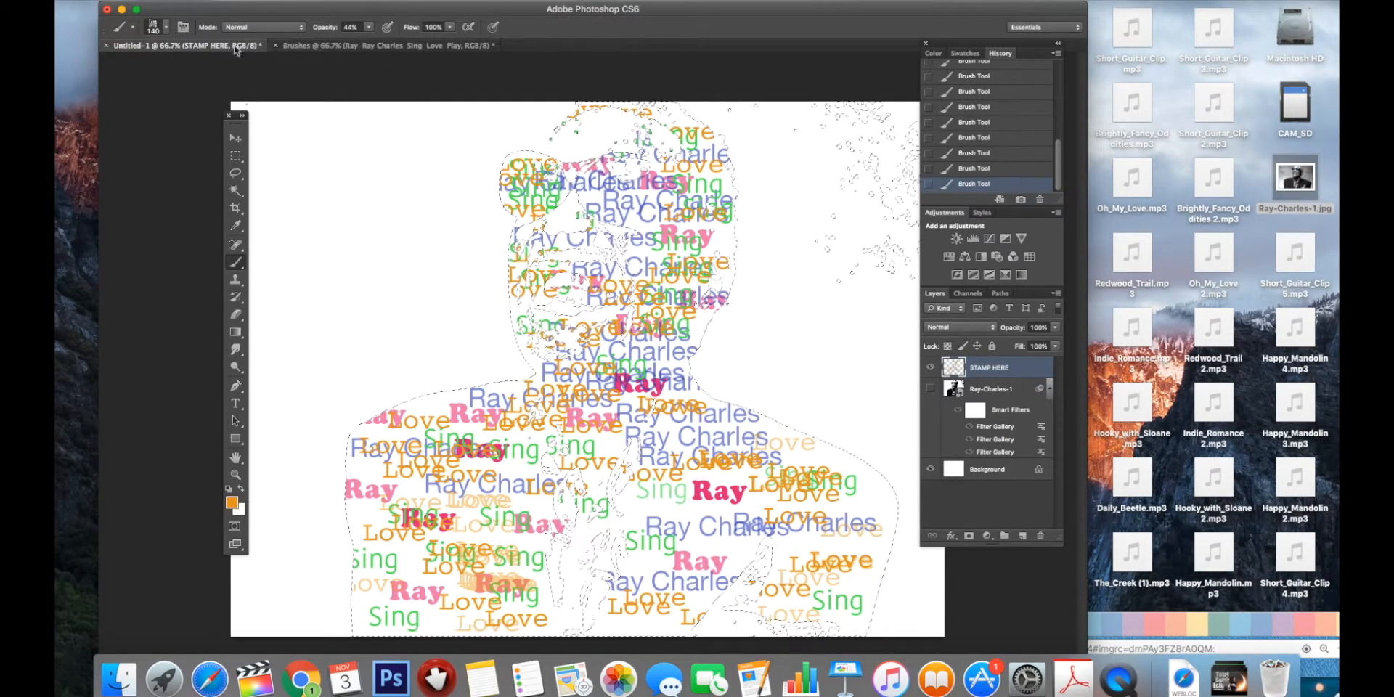
- Reduce the "Love" brush size and stamp small orange words around the mouth and collar
{"action": "left_click", "coordinate": [166, 27]}
{"action": "left_click_drag", "start_coordinate": [176, 65], "coordinate": [166, 65]}
{"action": "left_click", "coordinate": [596, 311]}
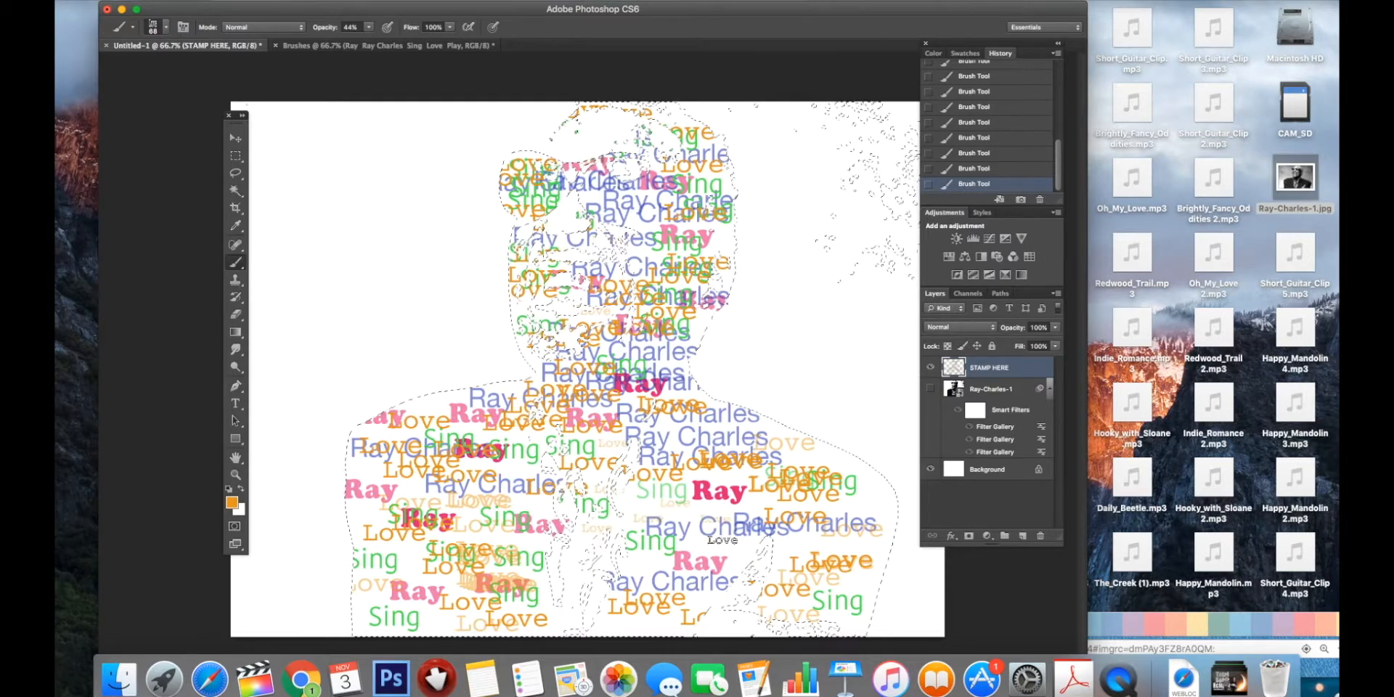
- Choose the custom "Ray" brush and reduce its size for small stamps
{"action": "left_click", "coordinate": [165, 27]}
{"action": "double_click", "coordinate": [211, 164]}
{"action": "left_click", "coordinate": [165, 26]}
{"action": "left_click", "coordinate": [152, 67]}
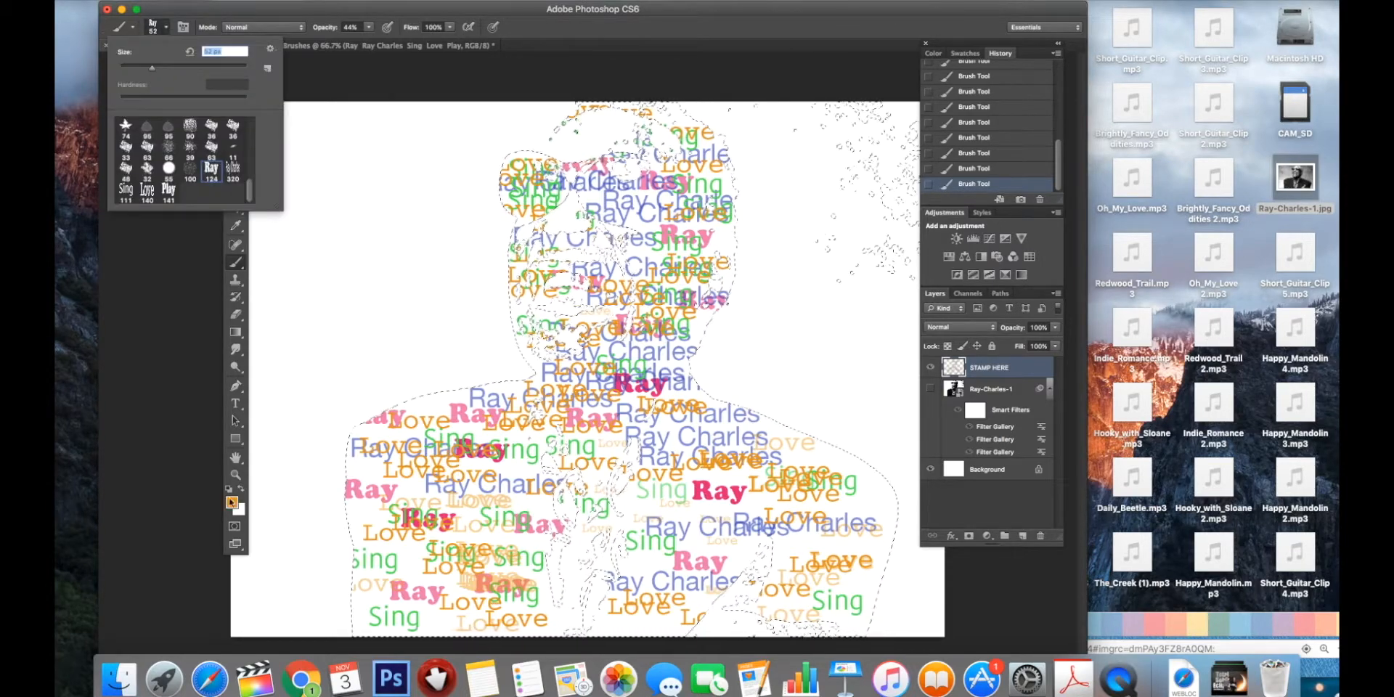
- Set the foreground color to teal green and stamp small "Ray" words on the right side of the jacket
{"action": "left_click", "coordinate": [232, 502]}
{"action": "left_click", "coordinate": [706, 305]}
{"action": "left_click", "coordinate": [831, 196]}
{"action": "left_click", "coordinate": [638, 506]}
{"action": "left_click", "coordinate": [673, 509]}
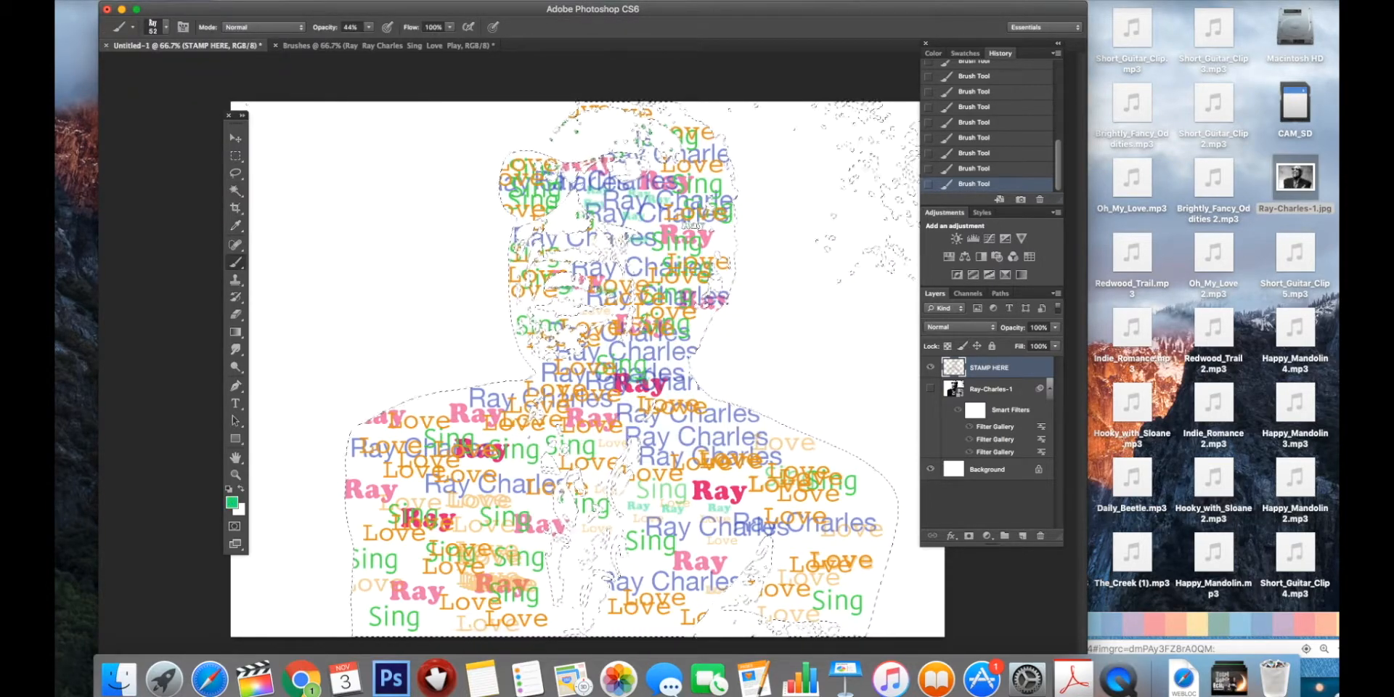
- Set the foreground color to purple and stamp small "Ray" words in the gaps on both sides of the jacket up to the neck
{"action": "left_click", "coordinate": [231, 503]}
{"action": "left_click", "coordinate": [650, 239]}
{"action": "left_click", "coordinate": [830, 197]}
{"action": "left_click", "coordinate": [809, 447]}
{"action": "left_click", "coordinate": [827, 461]}
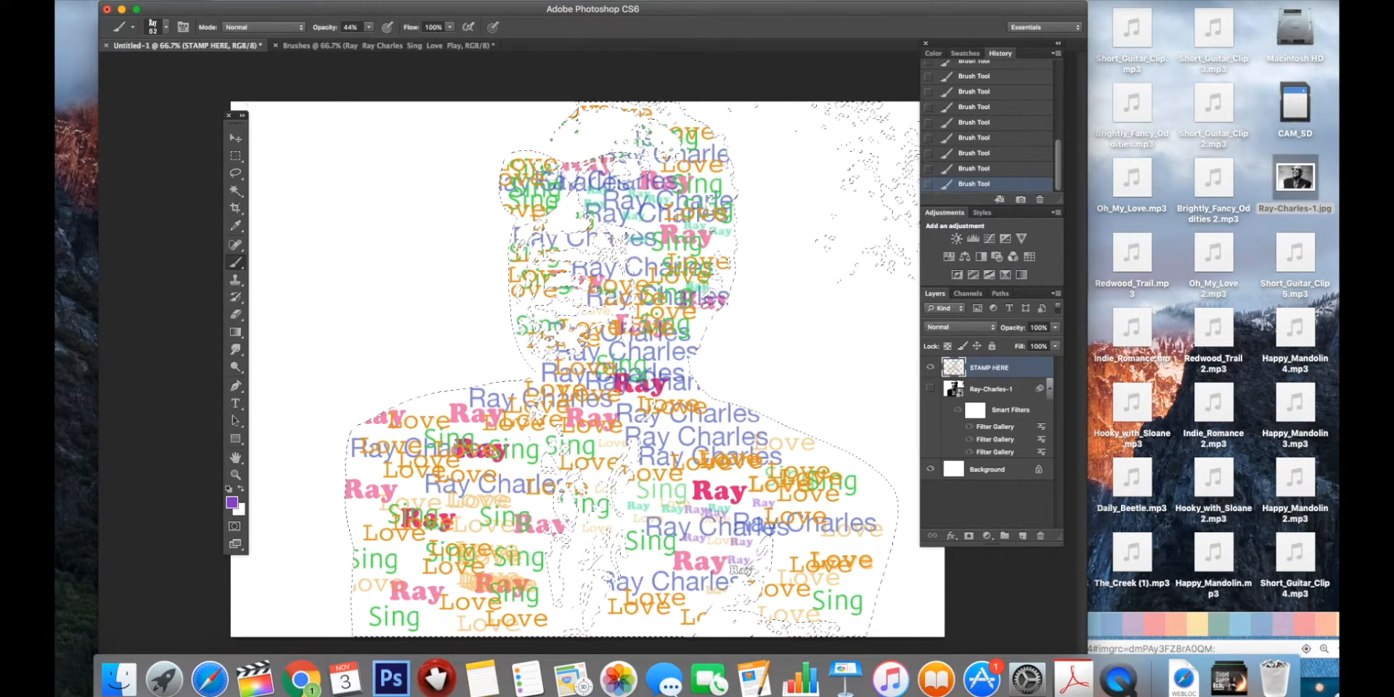
{"action": "left_click", "coordinate": [859, 462]}
{"action": "left_click", "coordinate": [876, 504]}
{"action": "left_click", "coordinate": [742, 542]}
{"action": "left_click", "coordinate": [382, 469]}
{"action": "left_click", "coordinate": [361, 469]}
{"action": "left_click", "coordinate": [422, 404]}
{"action": "left_click", "coordinate": [477, 430]}
{"action": "left_click", "coordinate": [515, 397]}
{"action": "left_click", "coordinate": [542, 363]}
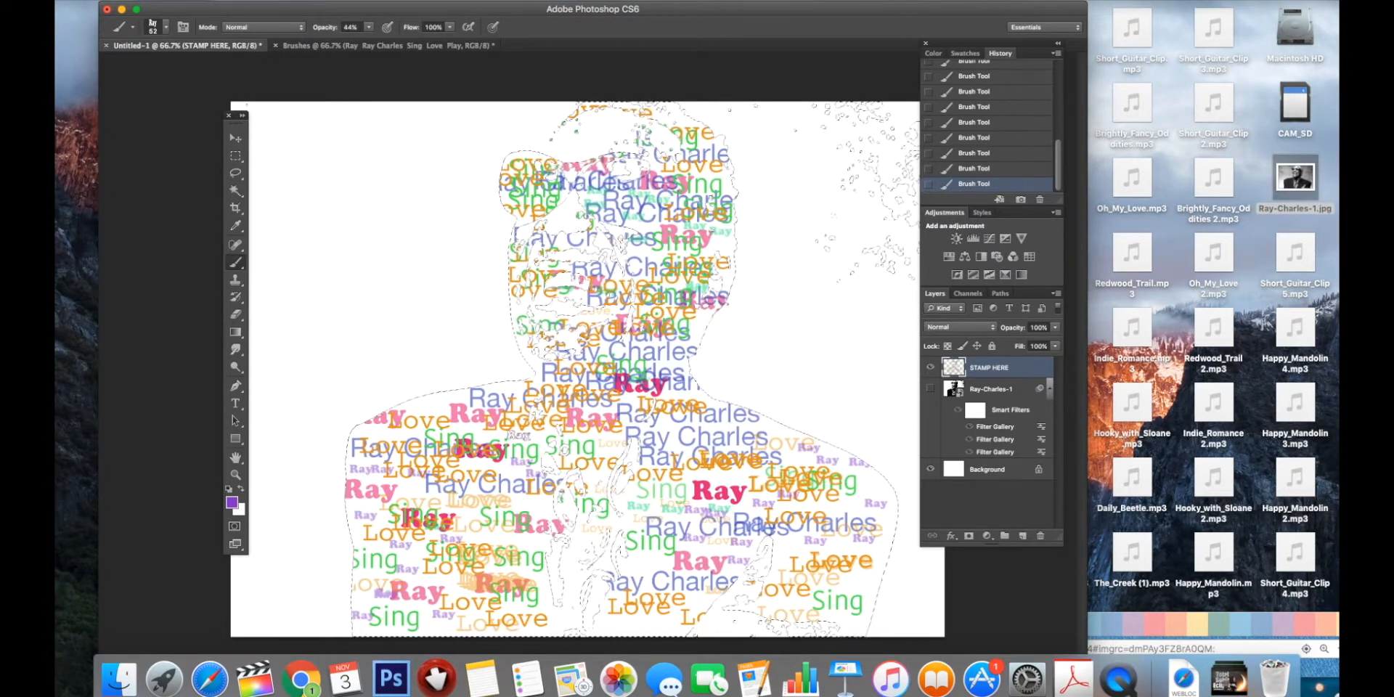
- Stamp more small purple "Ray" words across the middle and lower part of the jacket
{"action": "left_click", "coordinate": [518, 434]}
{"action": "left_click", "coordinate": [520, 461]}
{"action": "left_click", "coordinate": [451, 538]}
{"action": "left_click", "coordinate": [573, 615]}
{"action": "left_click", "coordinate": [544, 594]}
{"action": "left_click", "coordinate": [587, 572]}
{"action": "left_click", "coordinate": [555, 541]}
{"action": "left_click", "coordinate": [577, 531]}
{"action": "left_click", "coordinate": [597, 531]}
{"action": "left_click", "coordinate": [674, 509]}
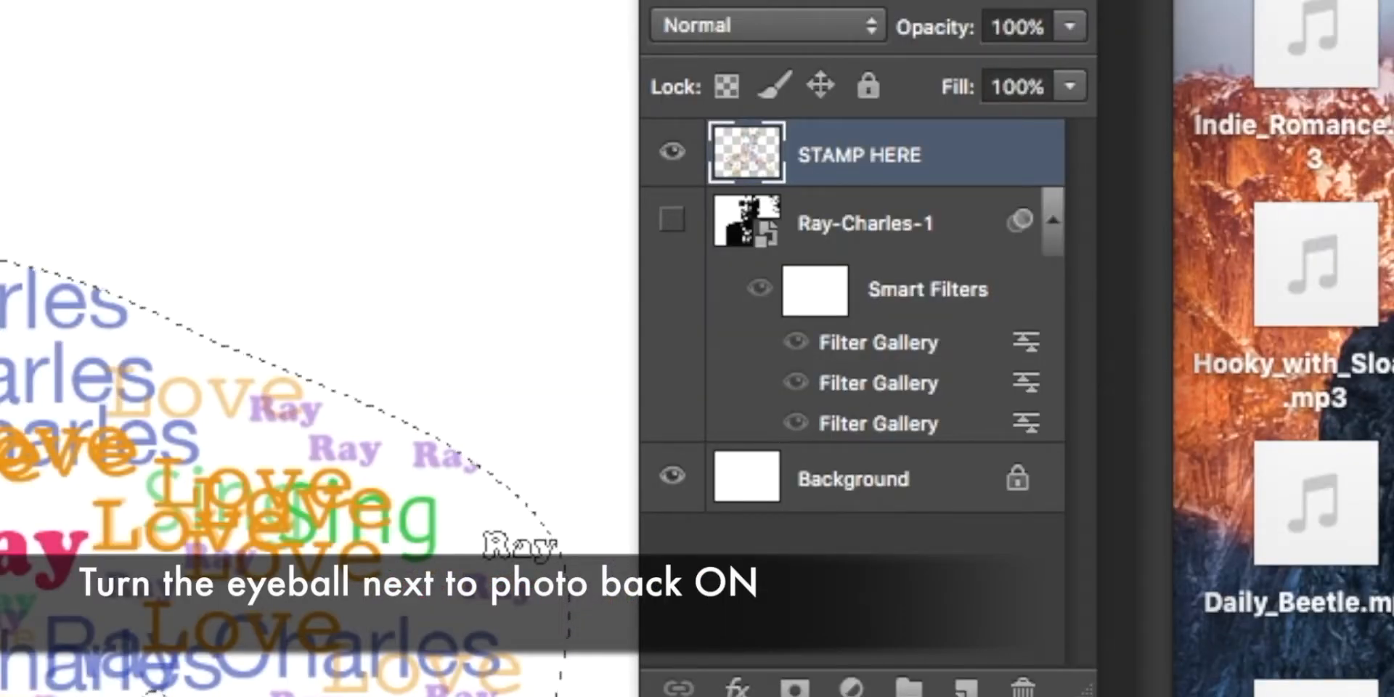
- Show the Ray-Charles-1 photo layer, and reduce the STAMP HERE layer's opacity to 85% and the photo layer's to 56%
{"action": "left_click", "coordinate": [671, 219]}
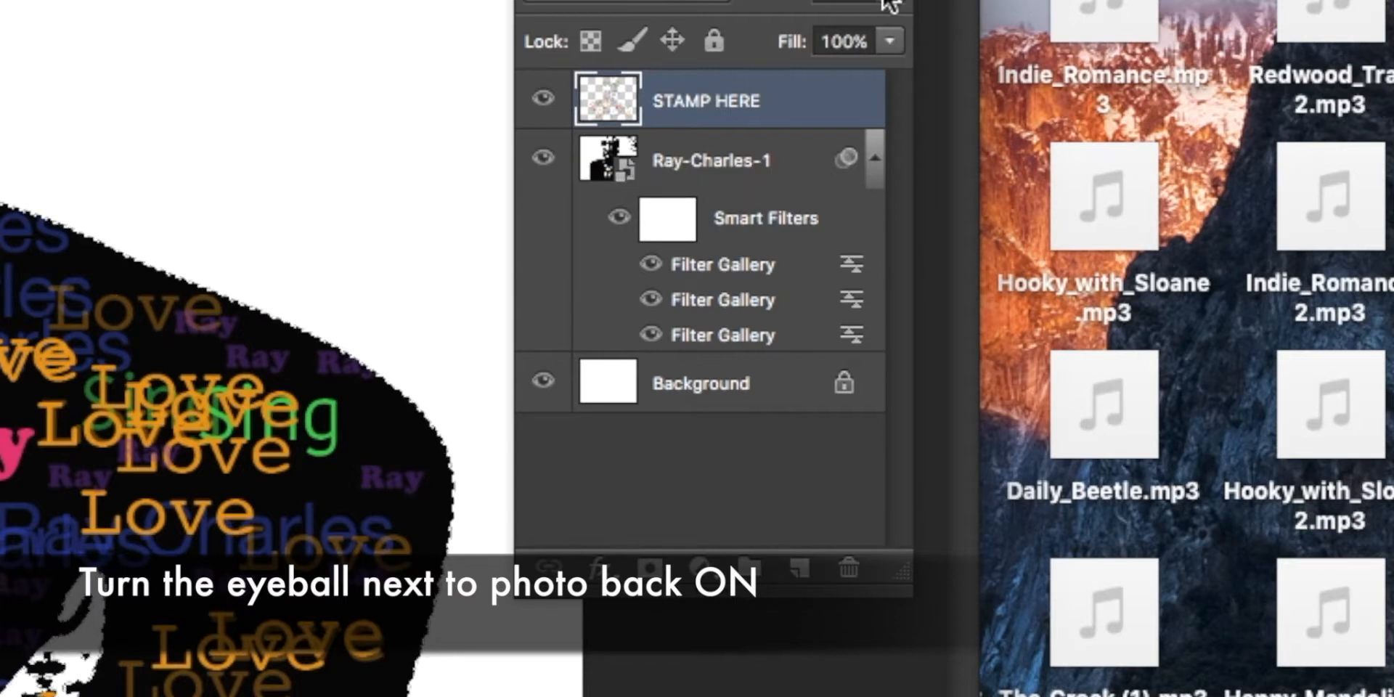
{"action": "left_click", "coordinate": [890, 41]}
{"action": "left_click_drag", "start_coordinate": [866, 8], "coordinate": [895, 12]}
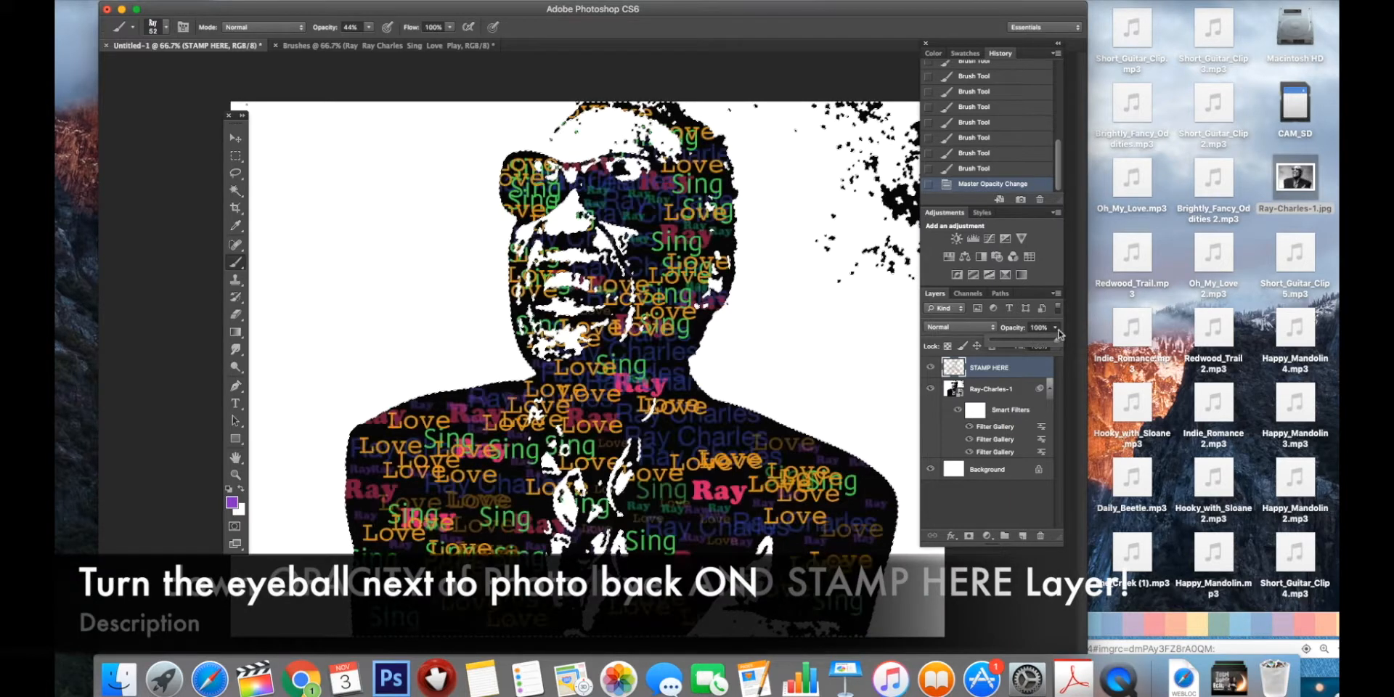
{"action": "left_click_drag", "start_coordinate": [1059, 334], "coordinate": [1028, 342]}
{"action": "left_click", "coordinate": [992, 389]}
{"action": "left_click", "coordinate": [1055, 327]}
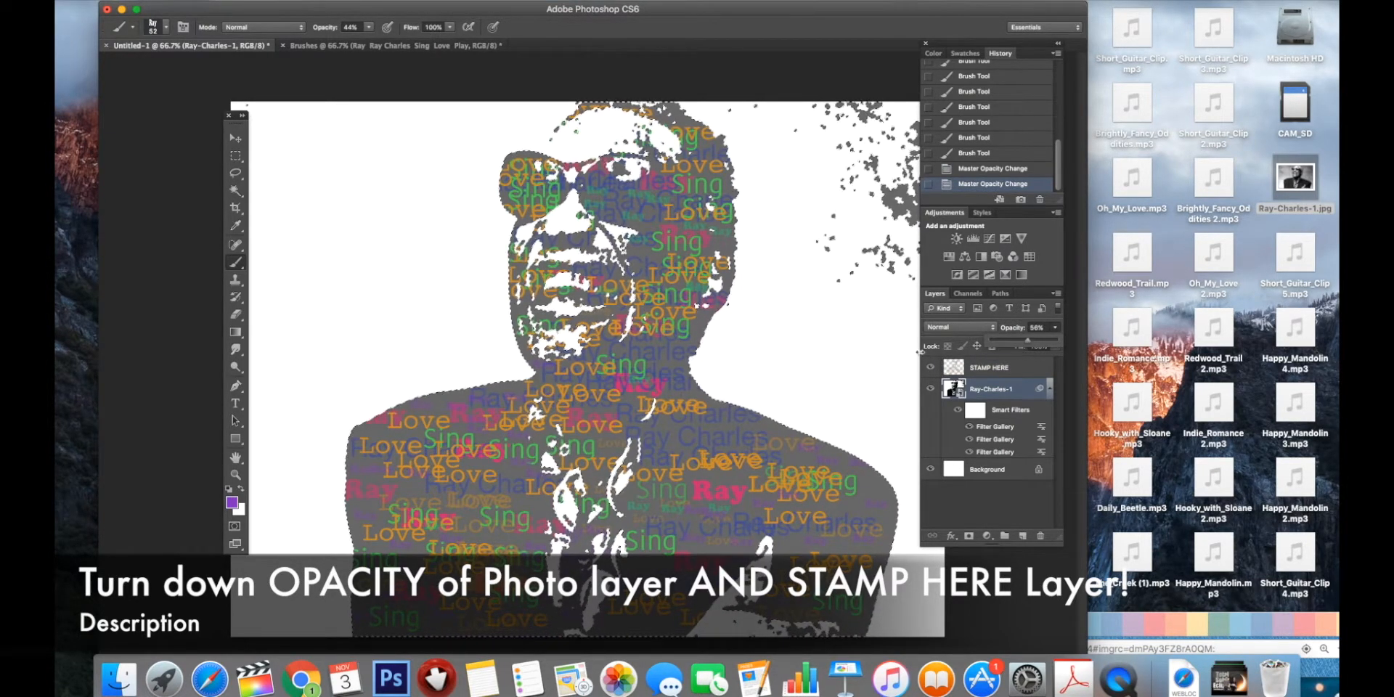
- Try to select the white background and forehead areas of the photo layer with the Magic Wand
{"action": "left_click", "coordinate": [235, 190]}
{"action": "left_click", "coordinate": [286, 206]}
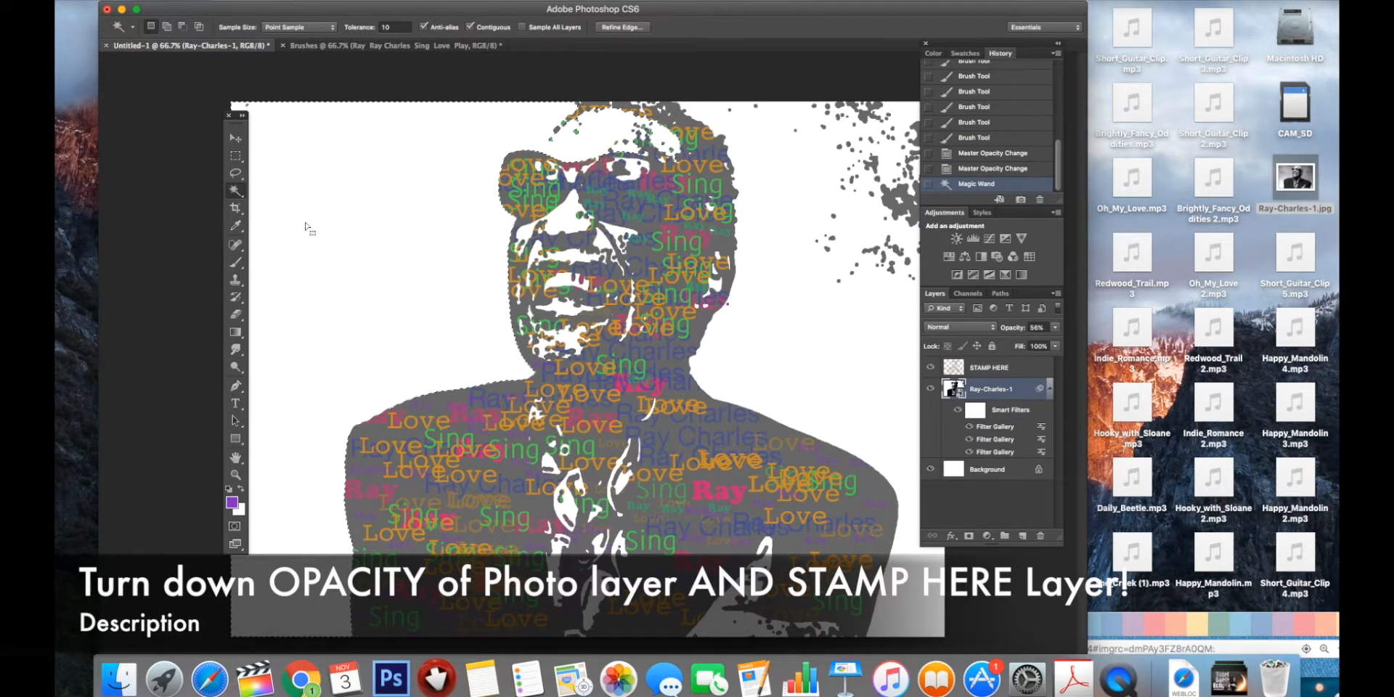
{"action": "key", "text": "super+d"}
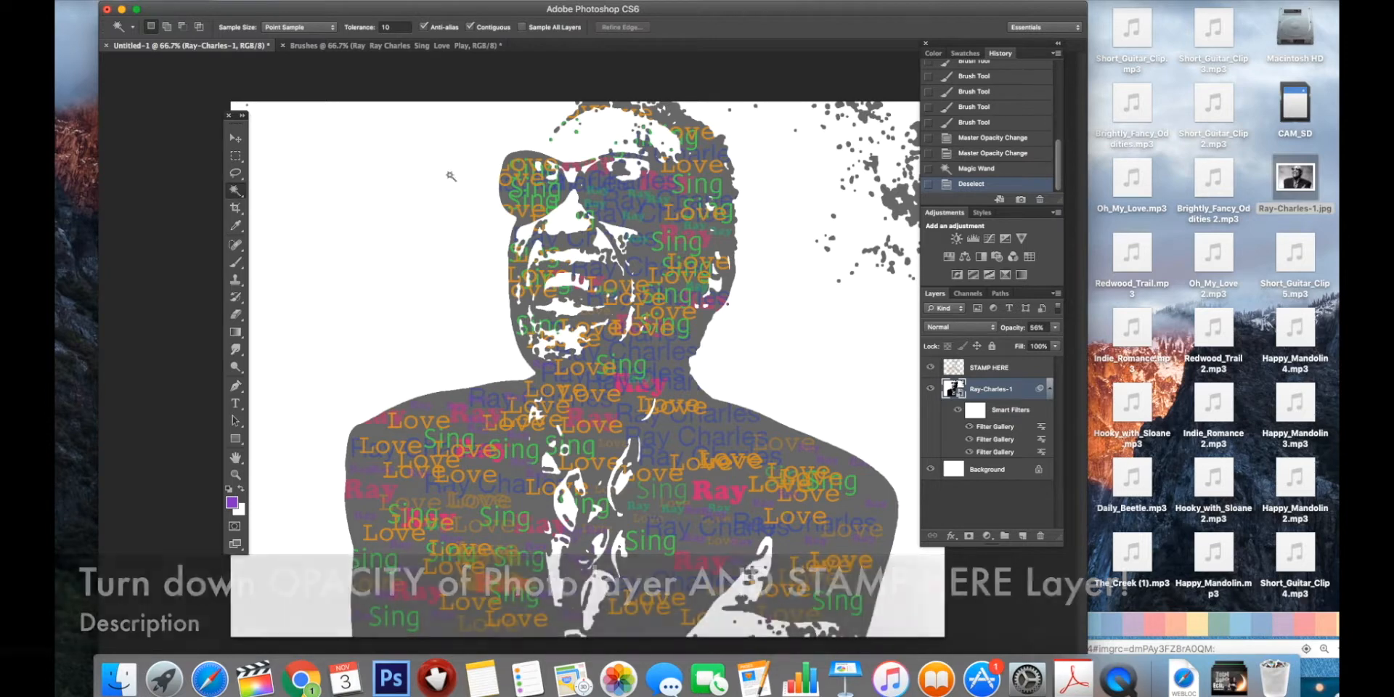
{"action": "left_click", "coordinate": [586, 151]}
{"action": "right_click", "coordinate": [583, 143]}
{"action": "left_click", "coordinate": [585, 149]}
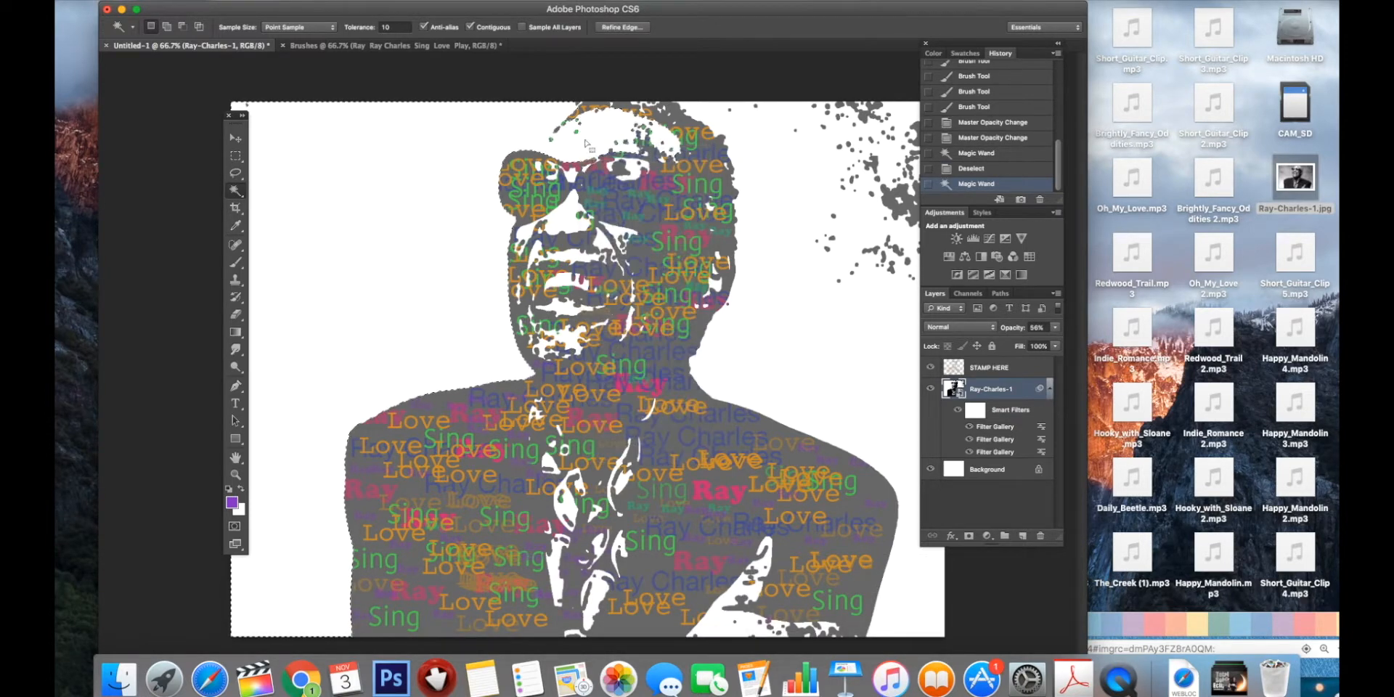
{"action": "right_click", "coordinate": [579, 135]}
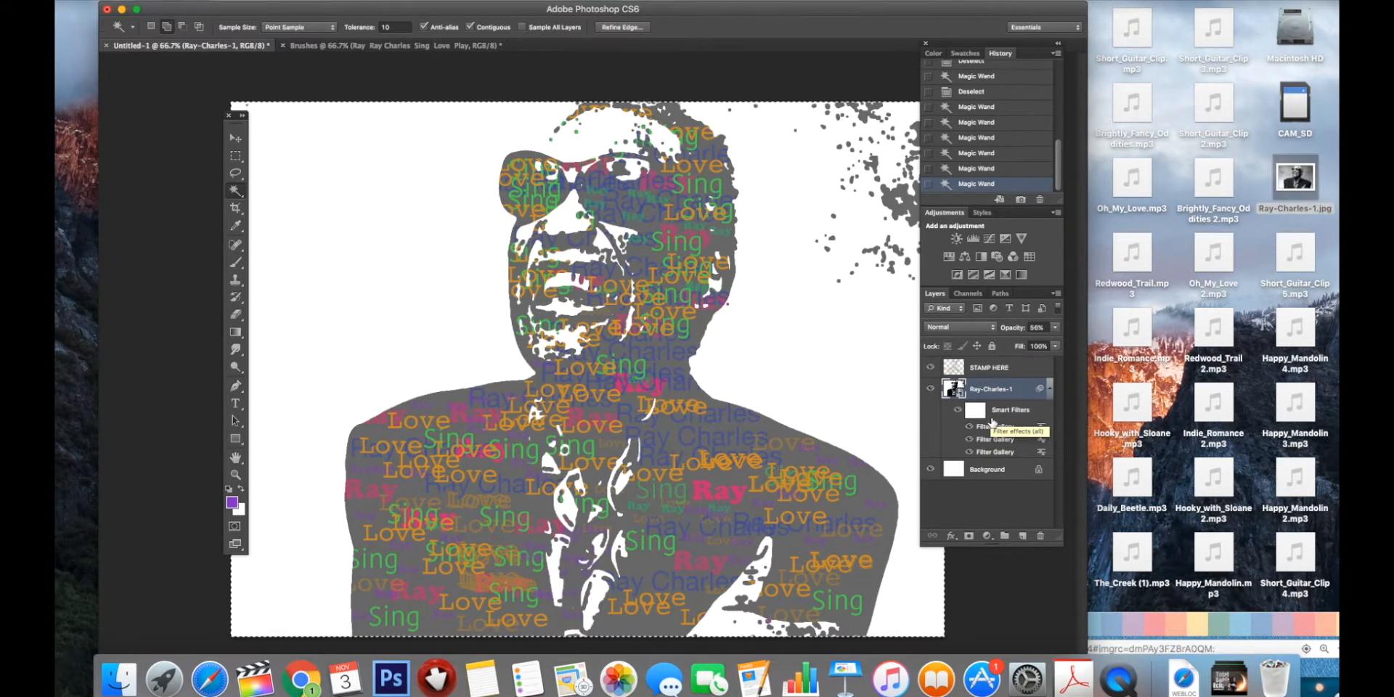
{"action": "key", "text": "super+d"}
- Apply a Gradient Overlay with the purple-to-white preset to the Ray-Charles-1 layer
{"action": "double_click", "coordinate": [993, 388]}
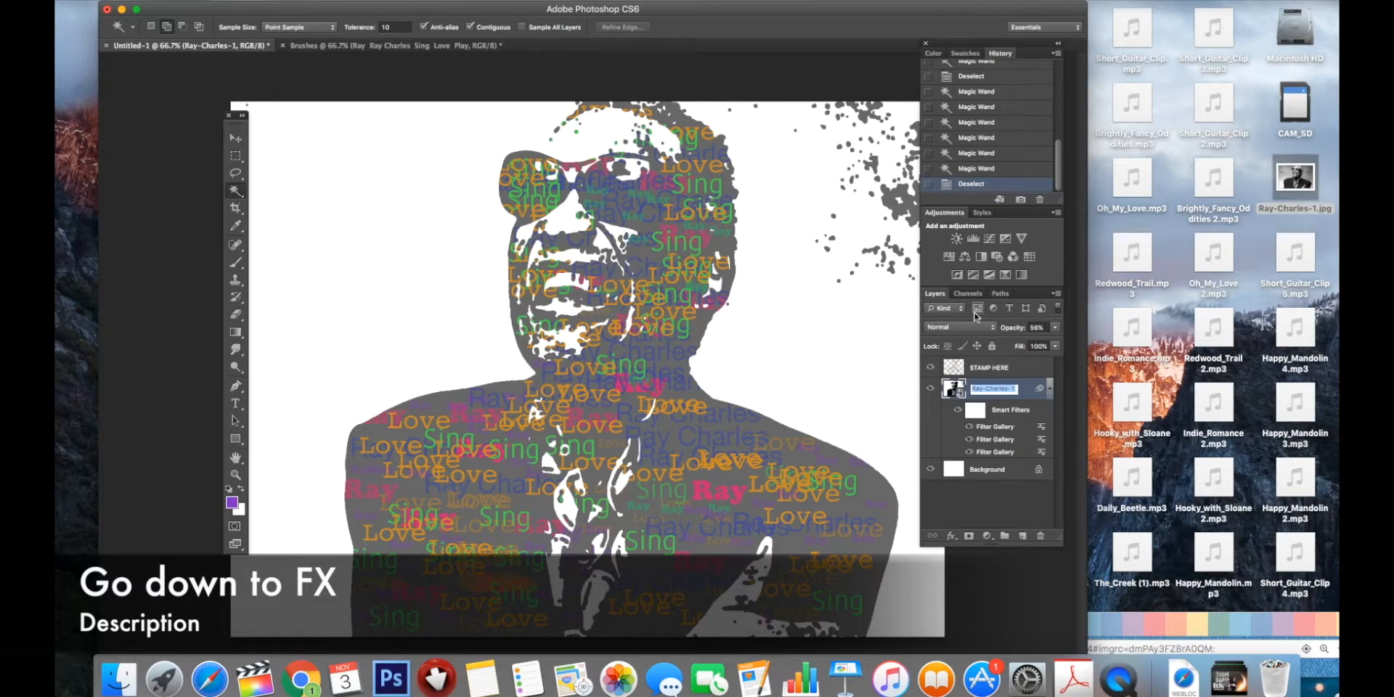
{"action": "left_click", "coordinate": [952, 535]}
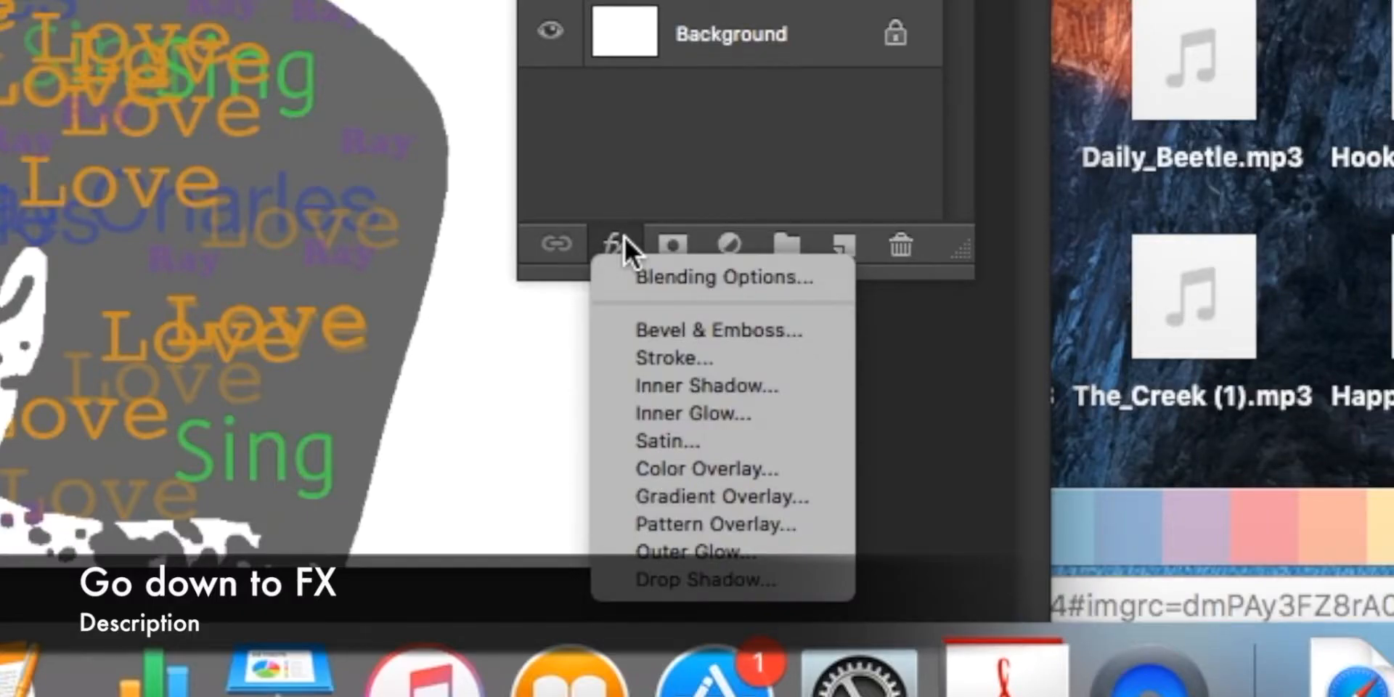
{"action": "left_click", "coordinate": [777, 490]}
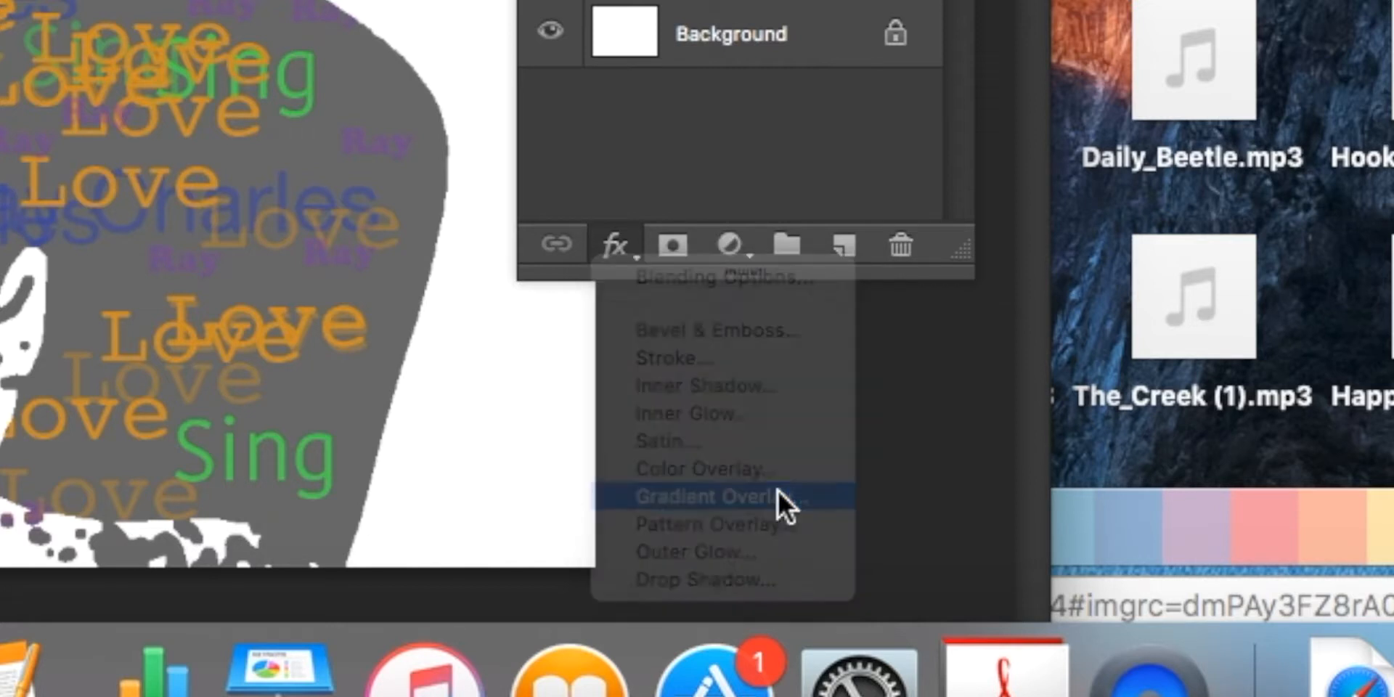
{"action": "left_click", "coordinate": [625, 238]}
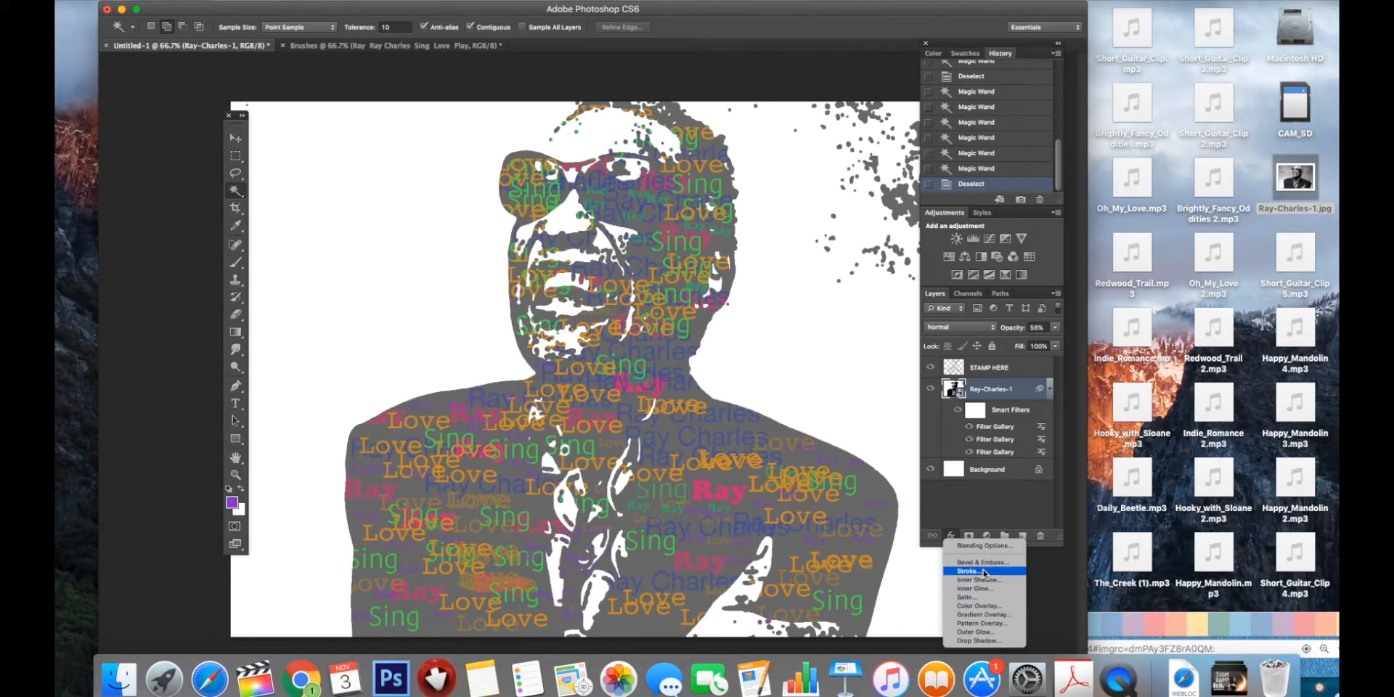
{"action": "left_click", "coordinate": [1003, 617]}
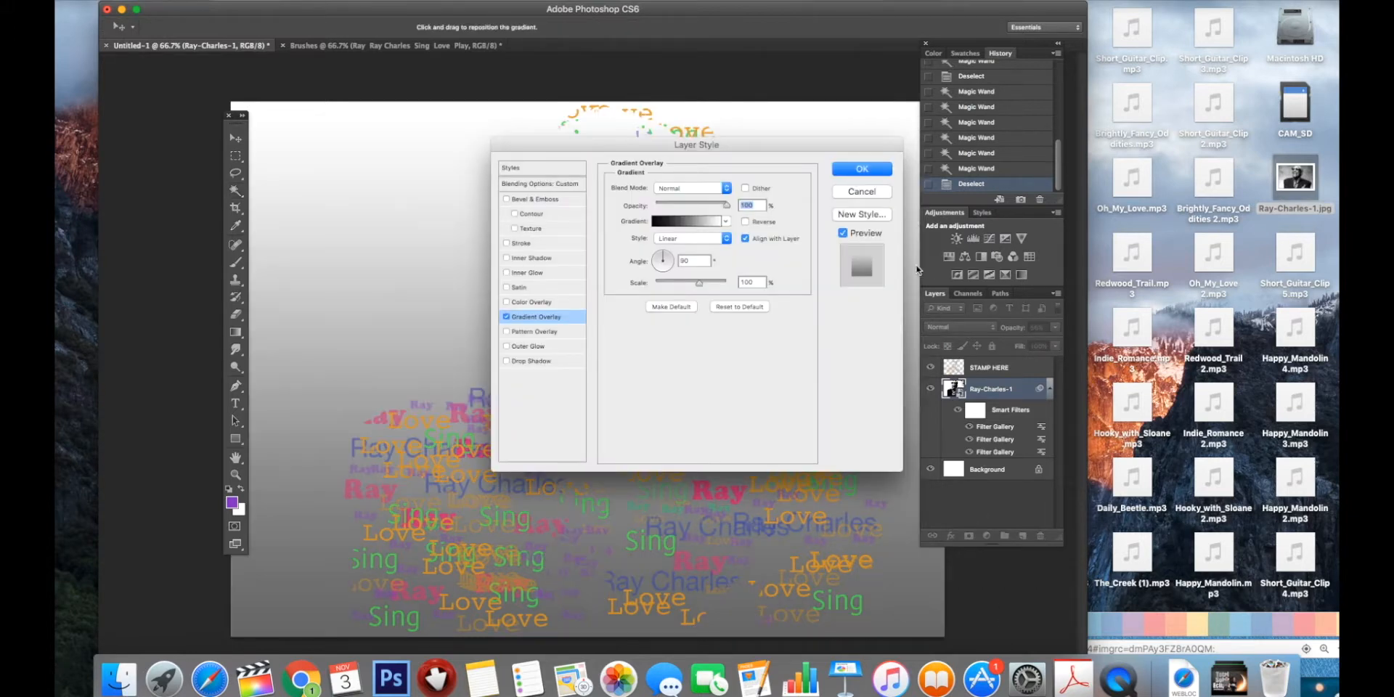
{"action": "left_click", "coordinate": [719, 223]}
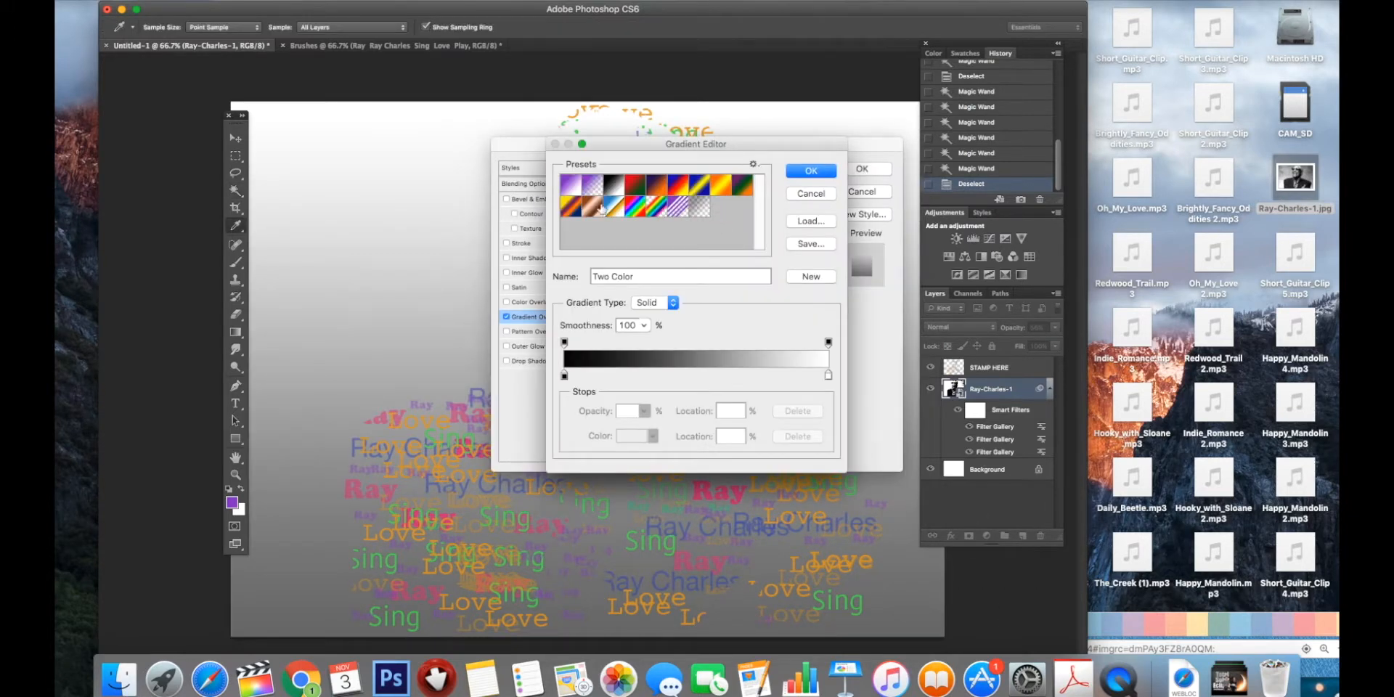
{"action": "left_click", "coordinate": [572, 186]}
{"action": "left_click", "coordinate": [825, 173]}
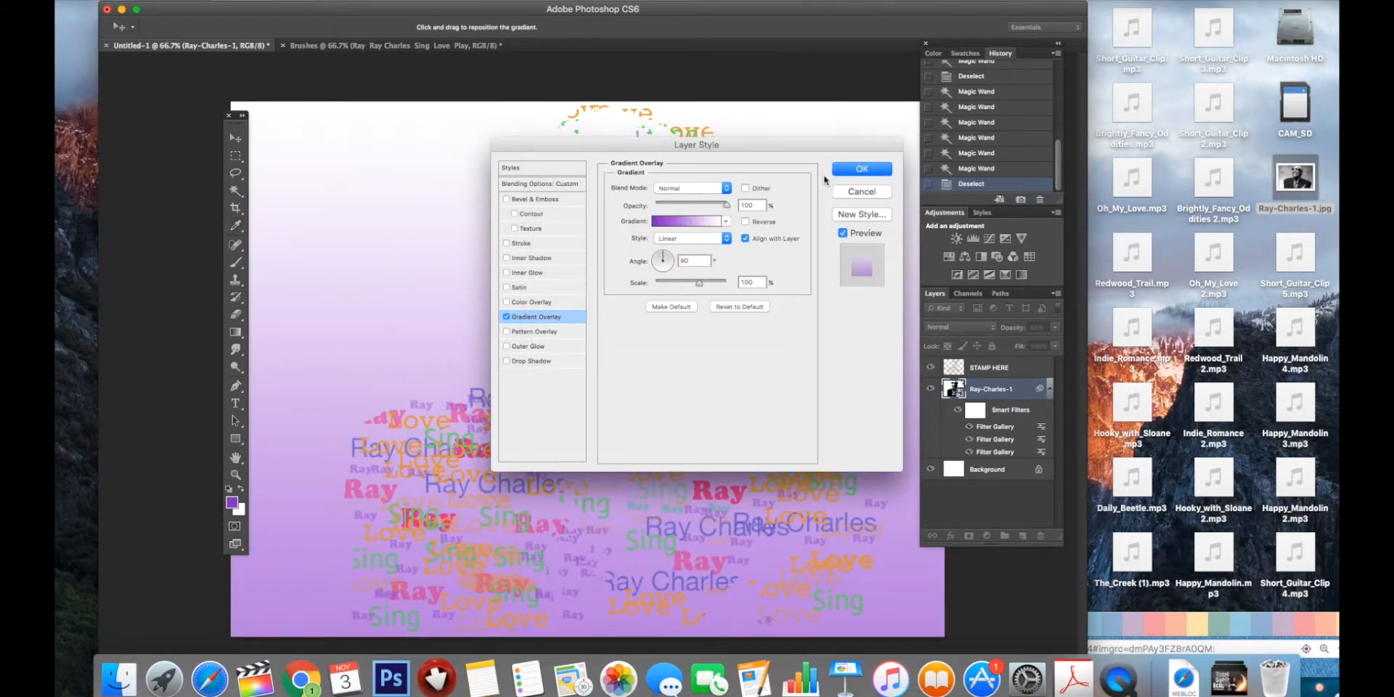
{"action": "left_click", "coordinate": [861, 169]}
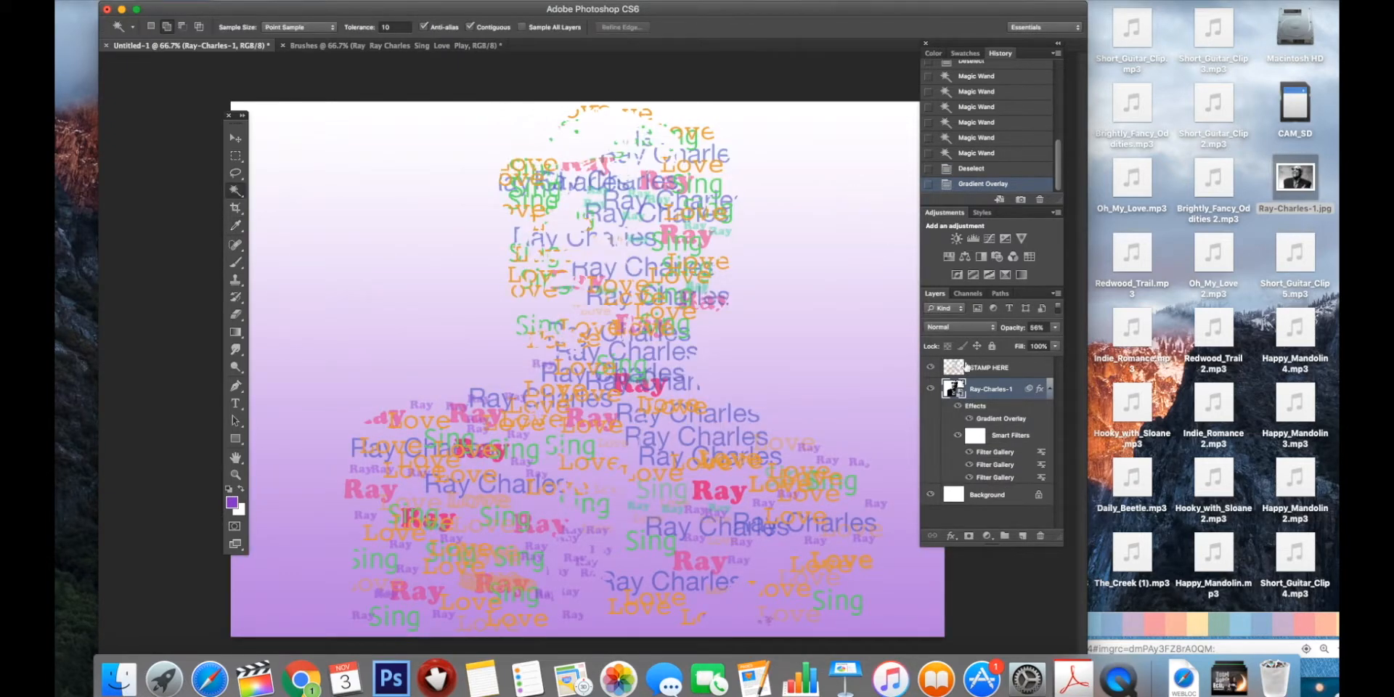
- Raise the photo layer's opacity to 99% and revert the history to the state before the Gradient Overlay
{"action": "left_click", "coordinate": [1055, 328]}
{"action": "left_click_drag", "start_coordinate": [1033, 342], "coordinate": [1076, 345]}
{"action": "left_click", "coordinate": [1055, 342]}
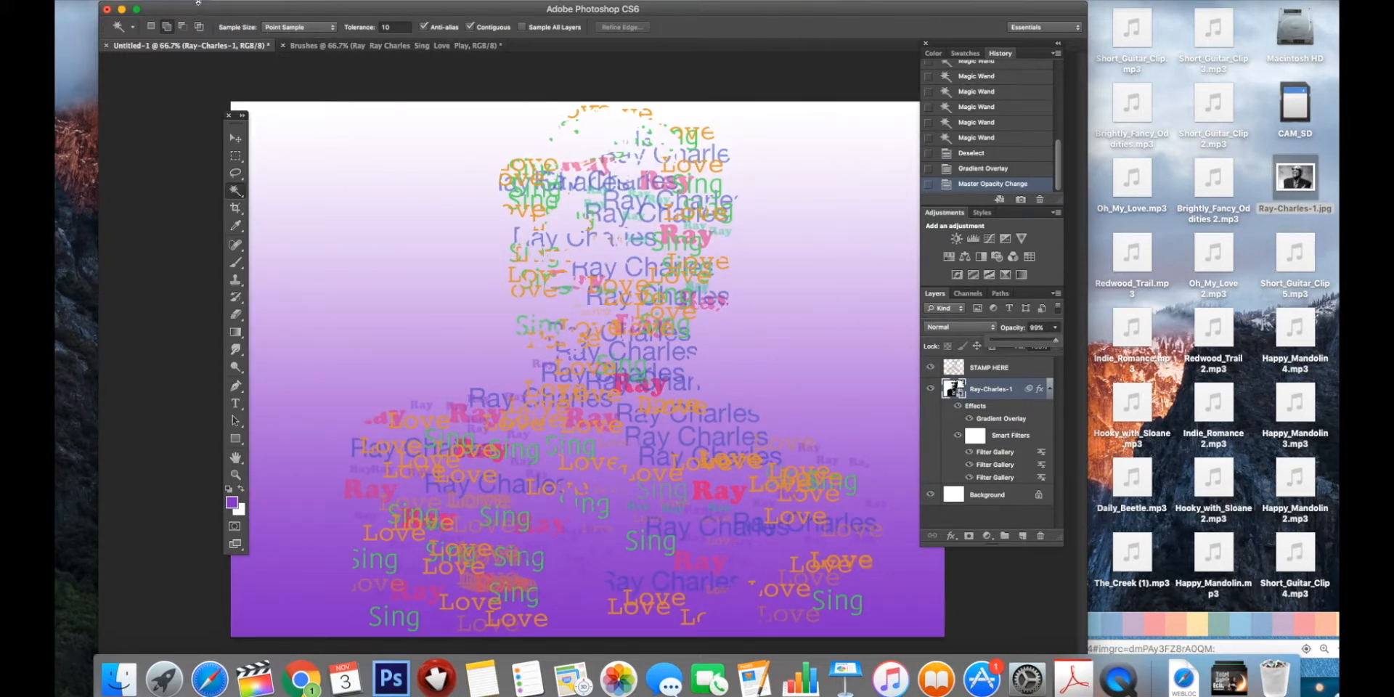
{"action": "left_click", "coordinate": [980, 152]}
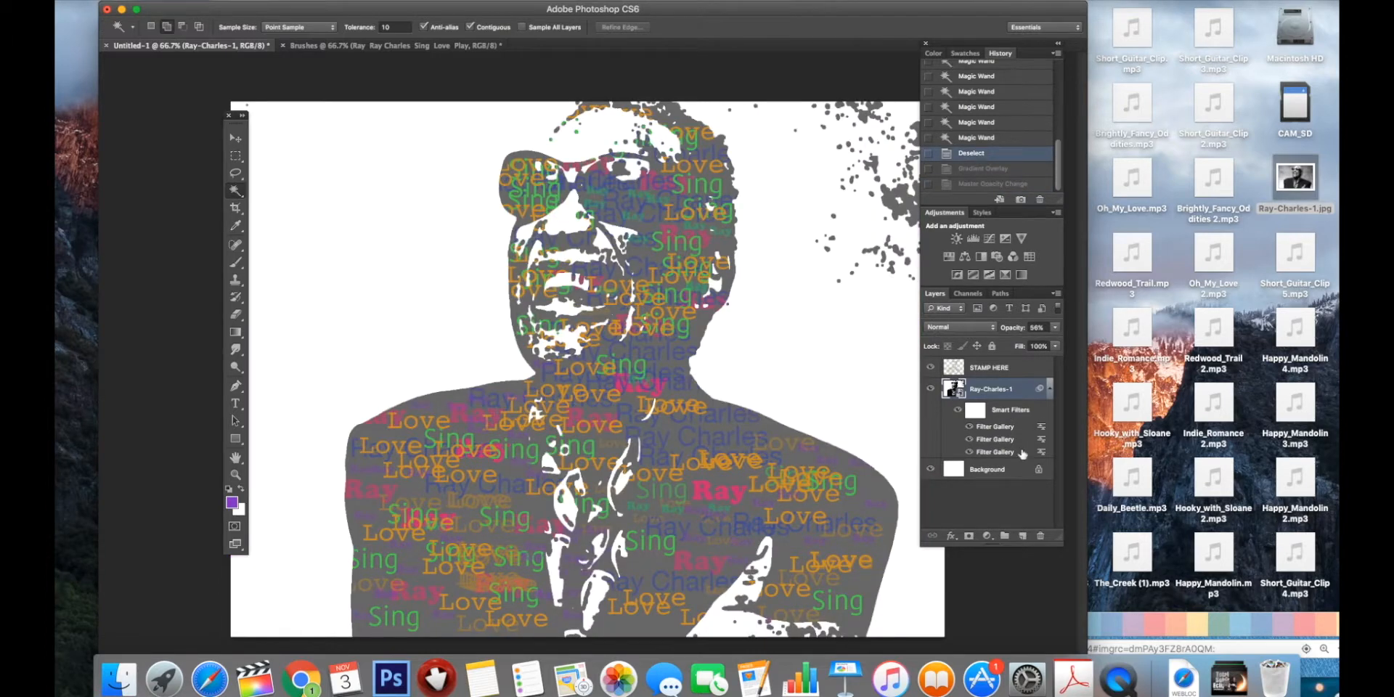
- Apply a Gradient Overlay with the copper-brown preset to the STAMP HERE layer and reduce the layer's opacity to 48%
{"action": "left_click", "coordinate": [1010, 370]}
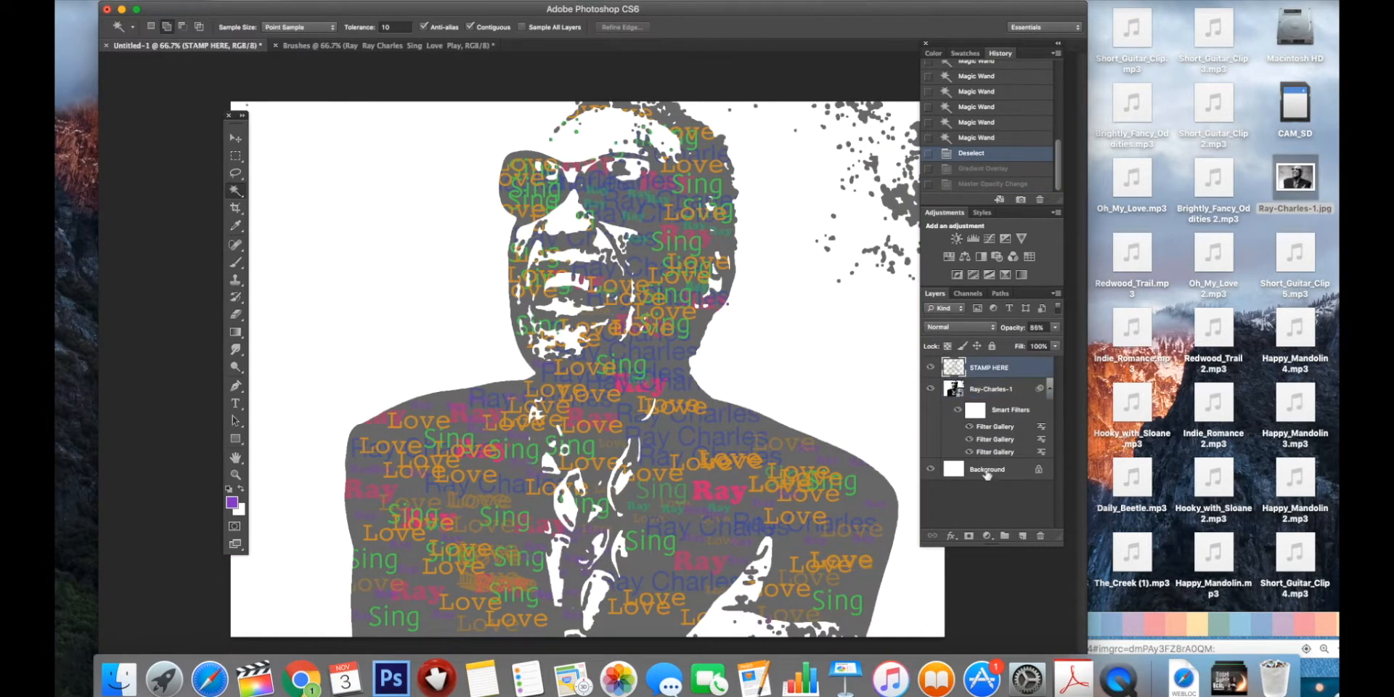
{"action": "left_click", "coordinate": [951, 538]}
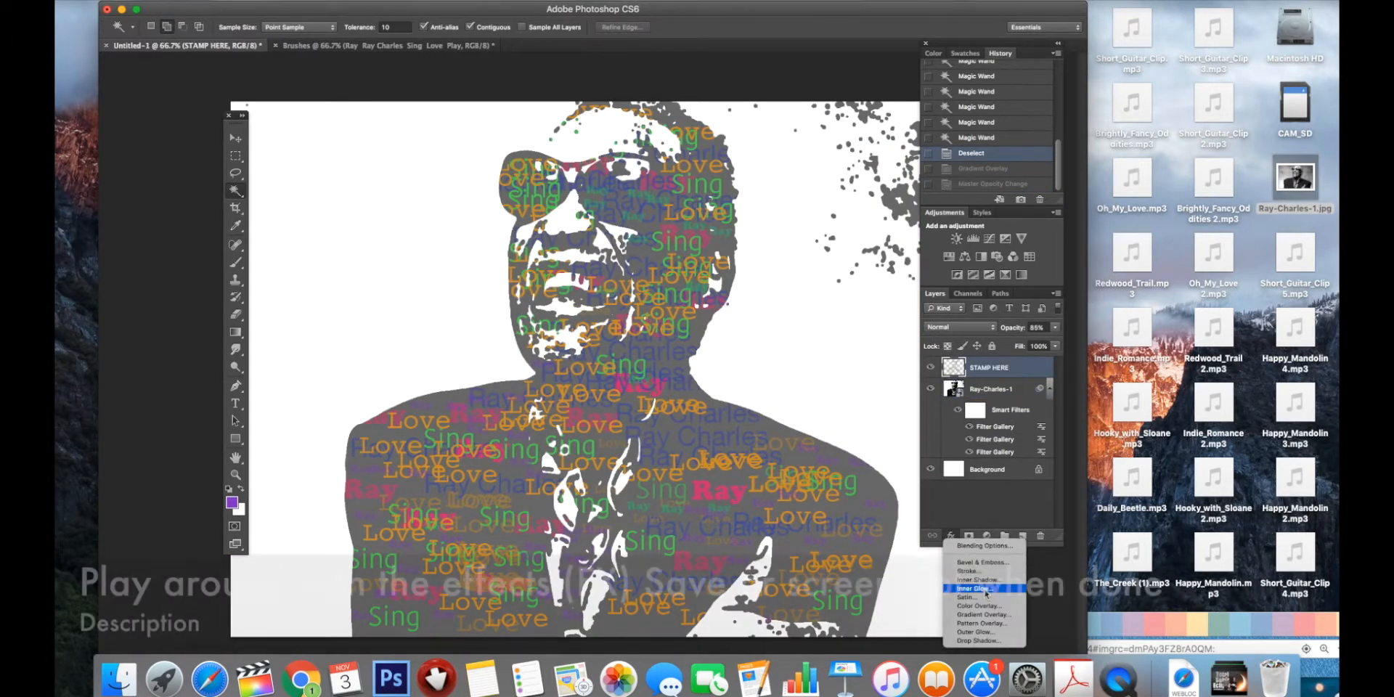
{"action": "left_click", "coordinate": [999, 615]}
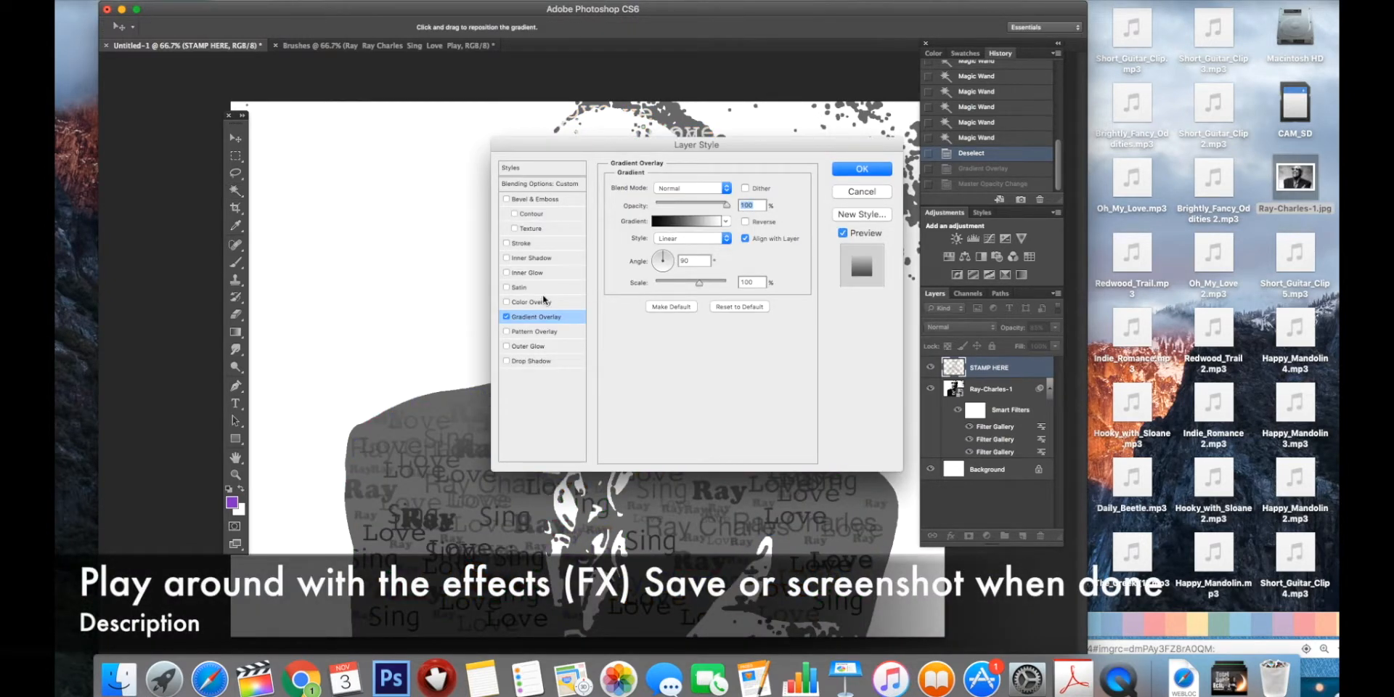
{"action": "left_click", "coordinate": [725, 221]}
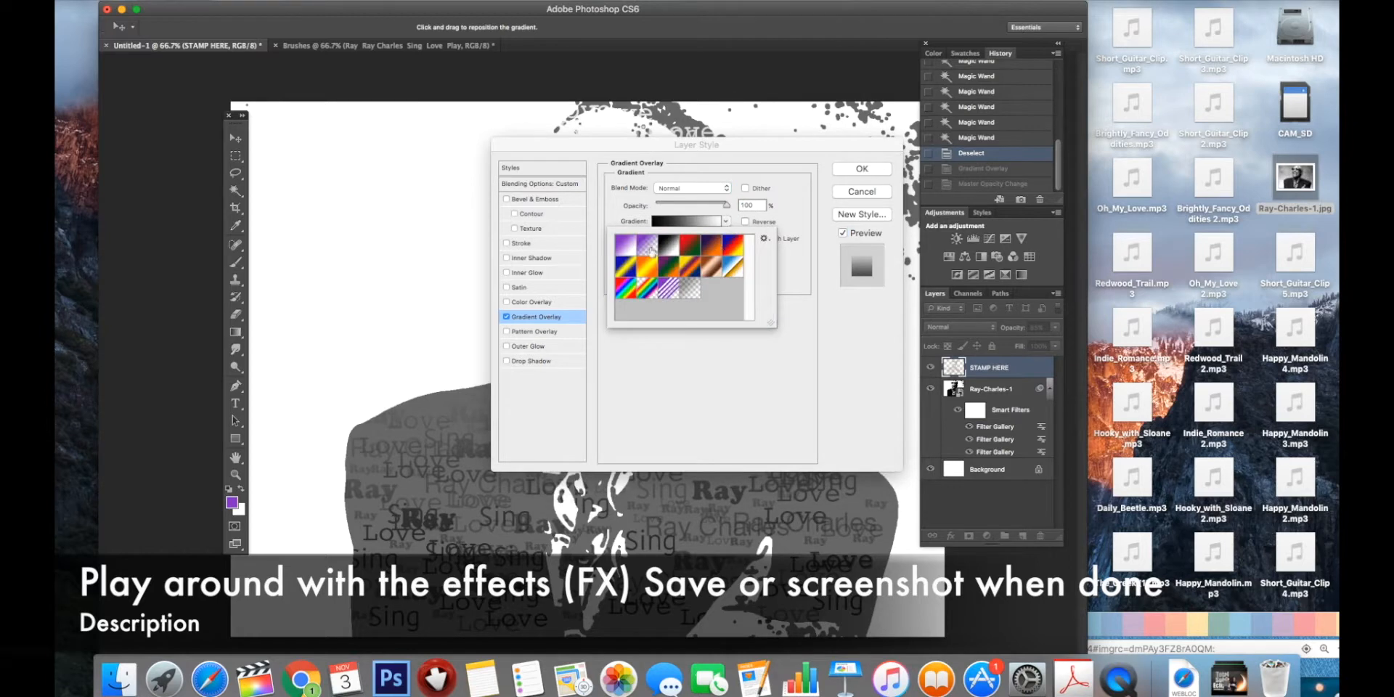
{"action": "left_click", "coordinate": [647, 270]}
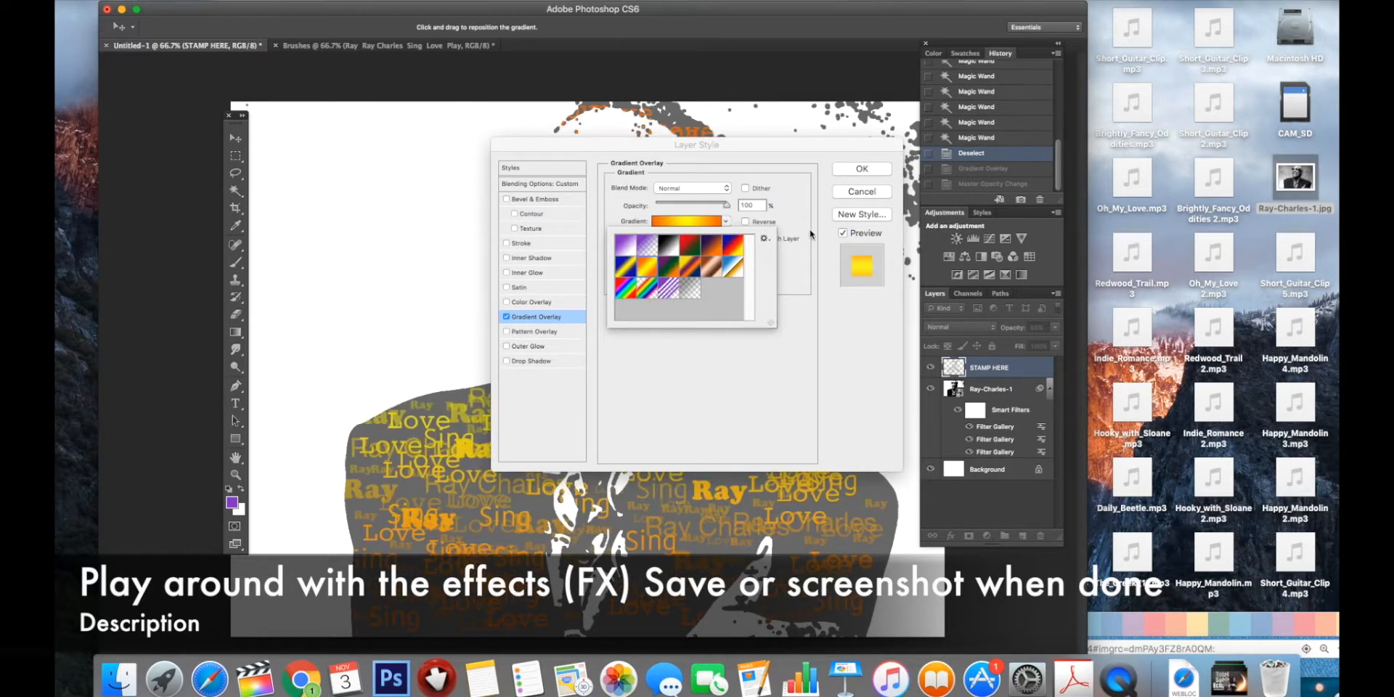
{"action": "left_click", "coordinate": [731, 250]}
{"action": "left_click", "coordinate": [730, 270]}
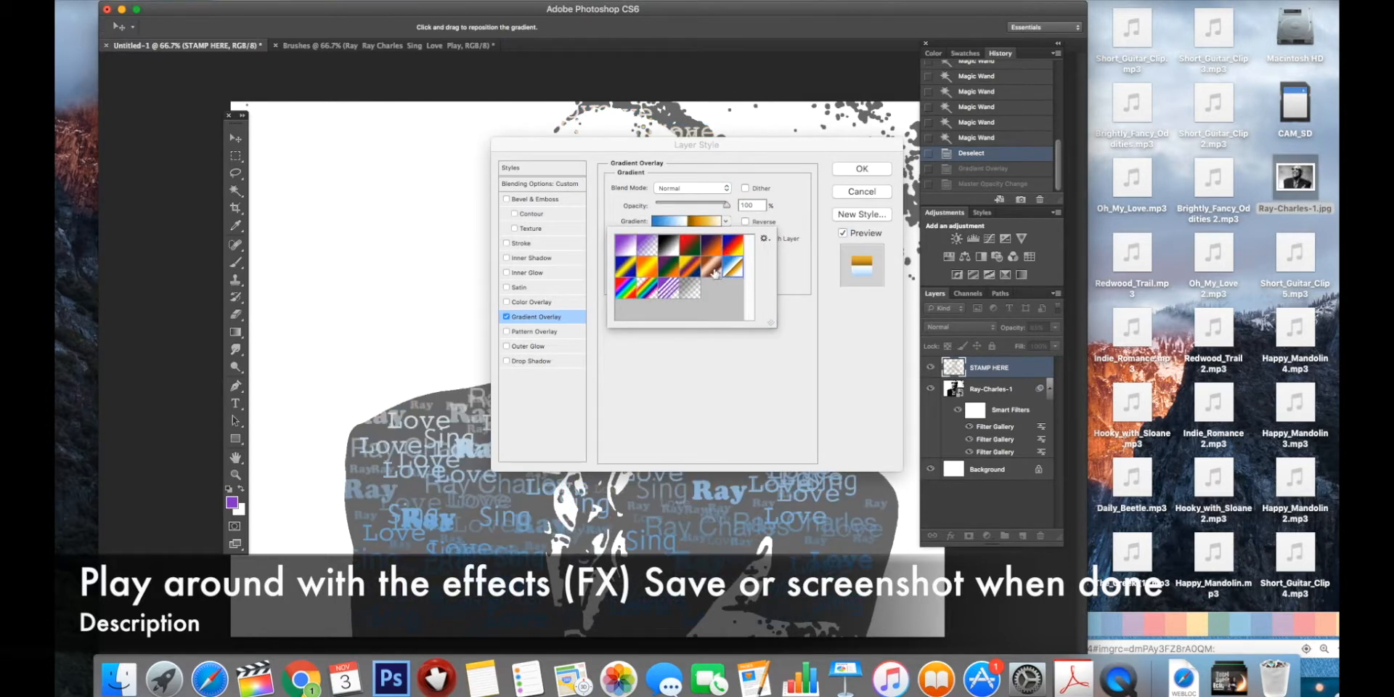
{"action": "left_click", "coordinate": [715, 272]}
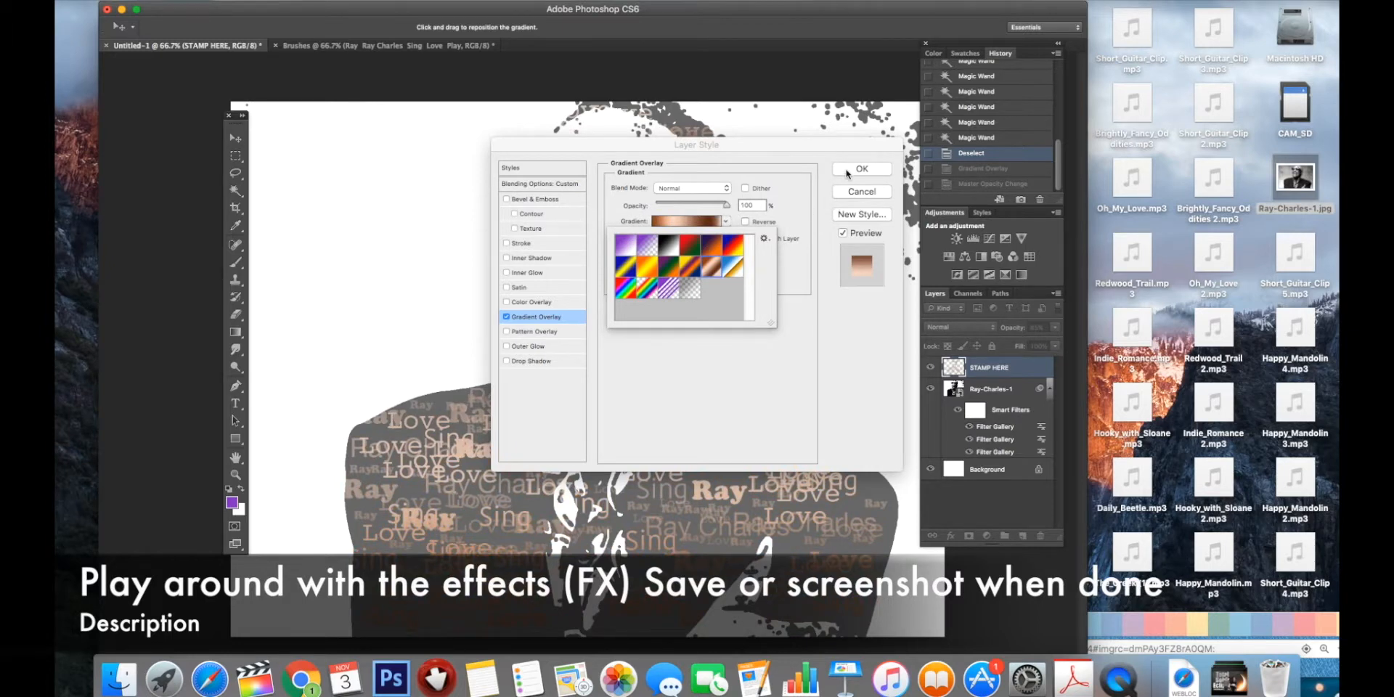
{"action": "left_click", "coordinate": [848, 172]}
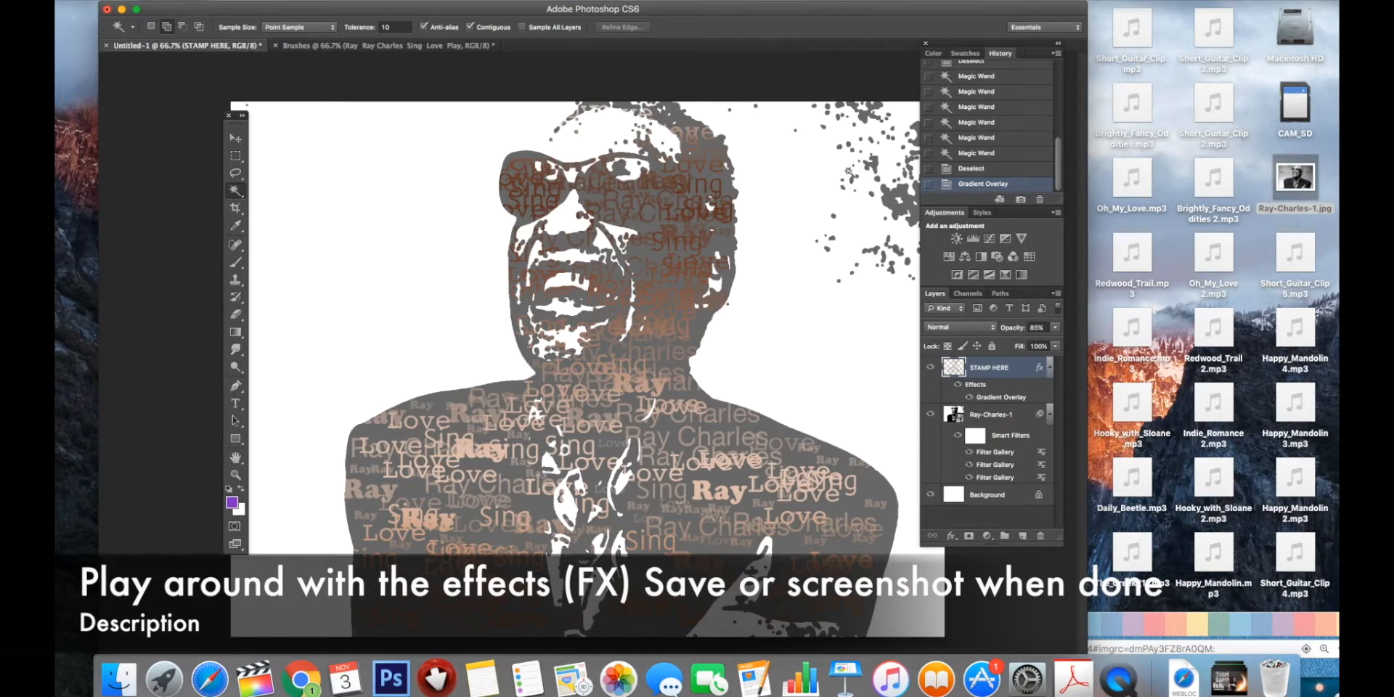
{"action": "left_click", "coordinate": [1055, 327]}
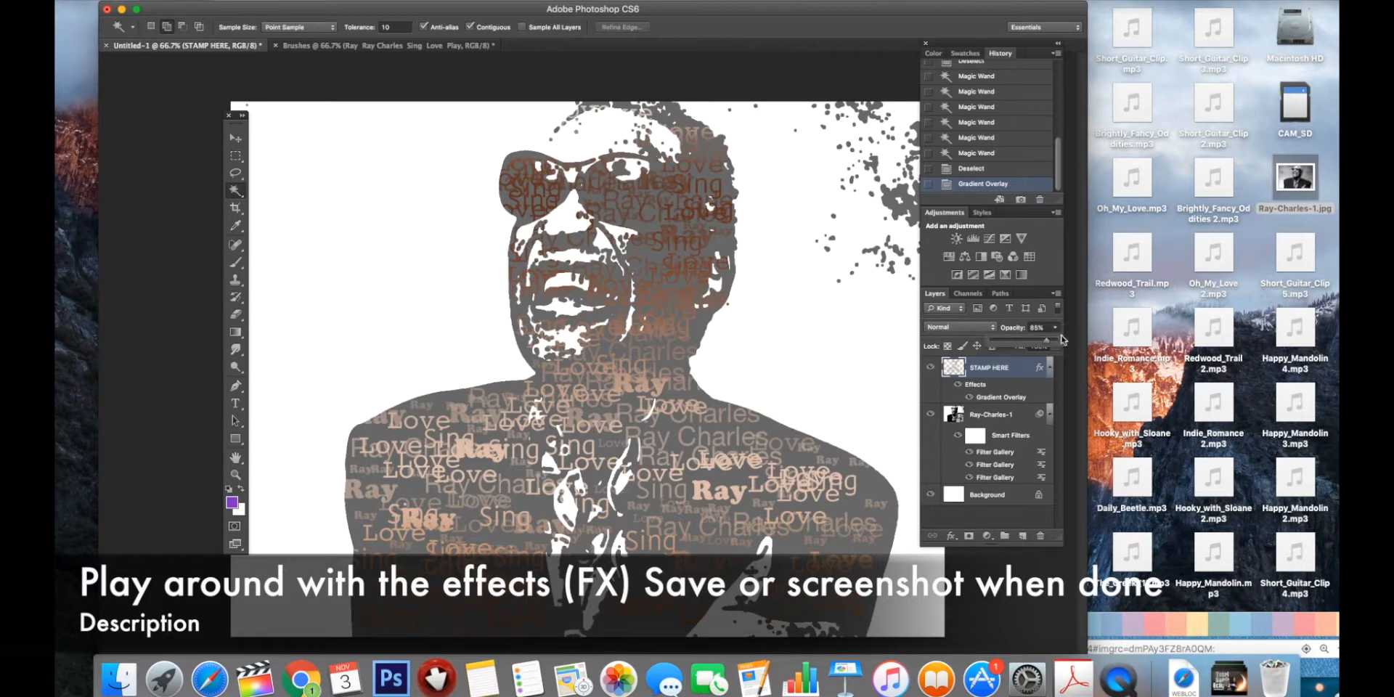
{"action": "left_click_drag", "start_coordinate": [1047, 340], "coordinate": [1024, 344]}
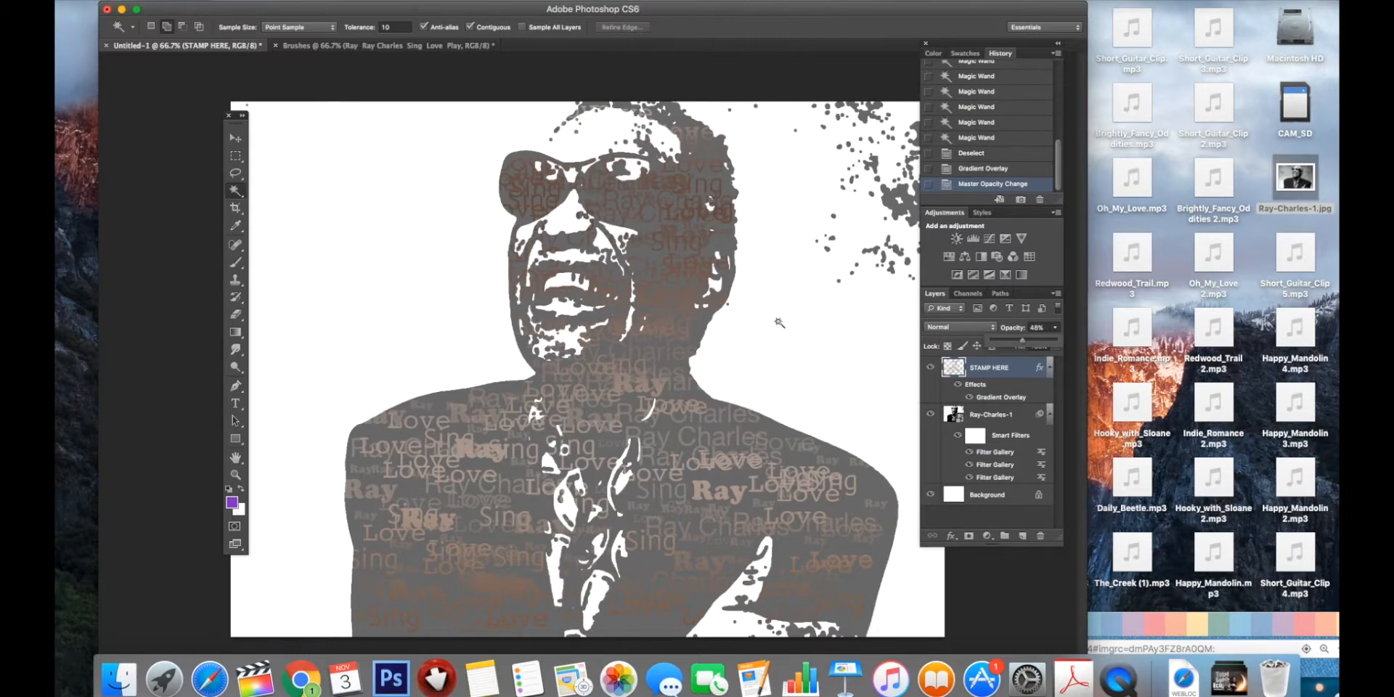
- Select the empty background with the Magic Wand and stamp small "Ray" words with the brush on both sides of the head
{"action": "left_click", "coordinate": [308, 275]}
{"action": "left_click", "coordinate": [271, 239]}
{"action": "left_click", "coordinate": [236, 263]}
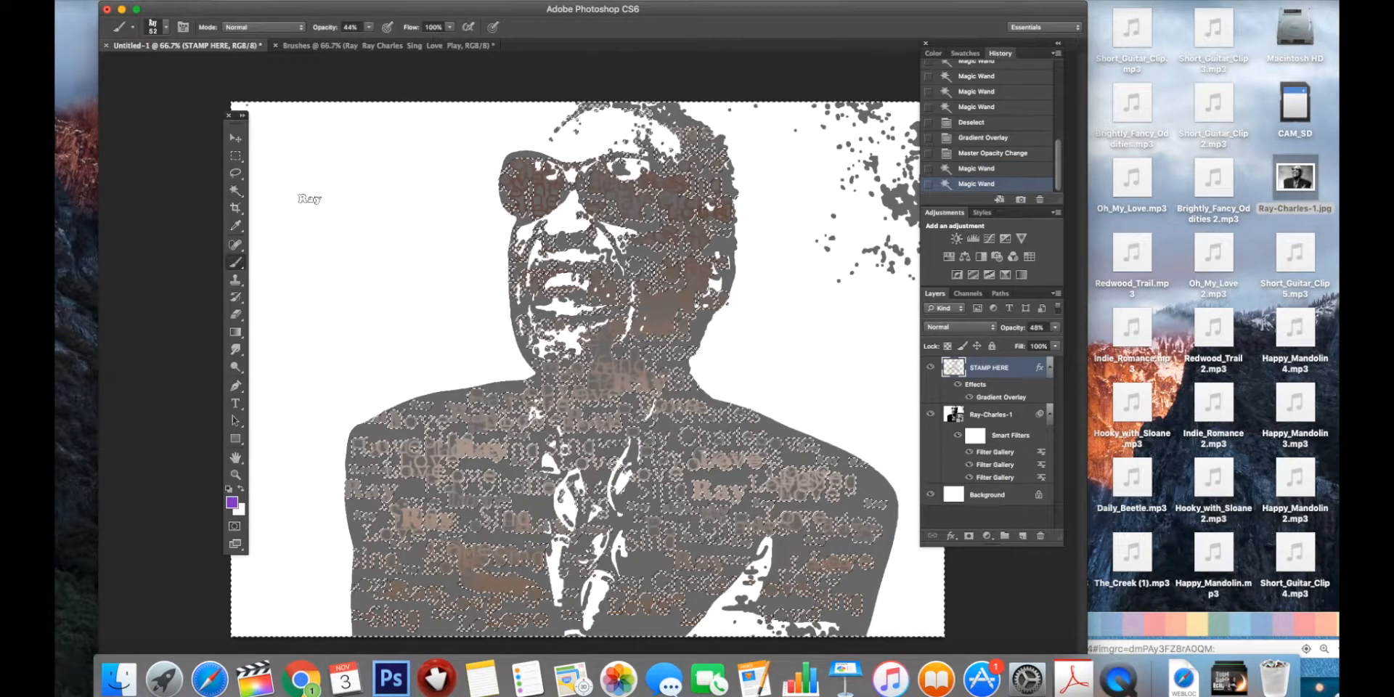
{"action": "left_click", "coordinate": [344, 199]}
{"action": "left_click", "coordinate": [401, 253]}
{"action": "left_click", "coordinate": [314, 304]}
{"action": "left_click", "coordinate": [758, 336]}
{"action": "left_click", "coordinate": [856, 375]}
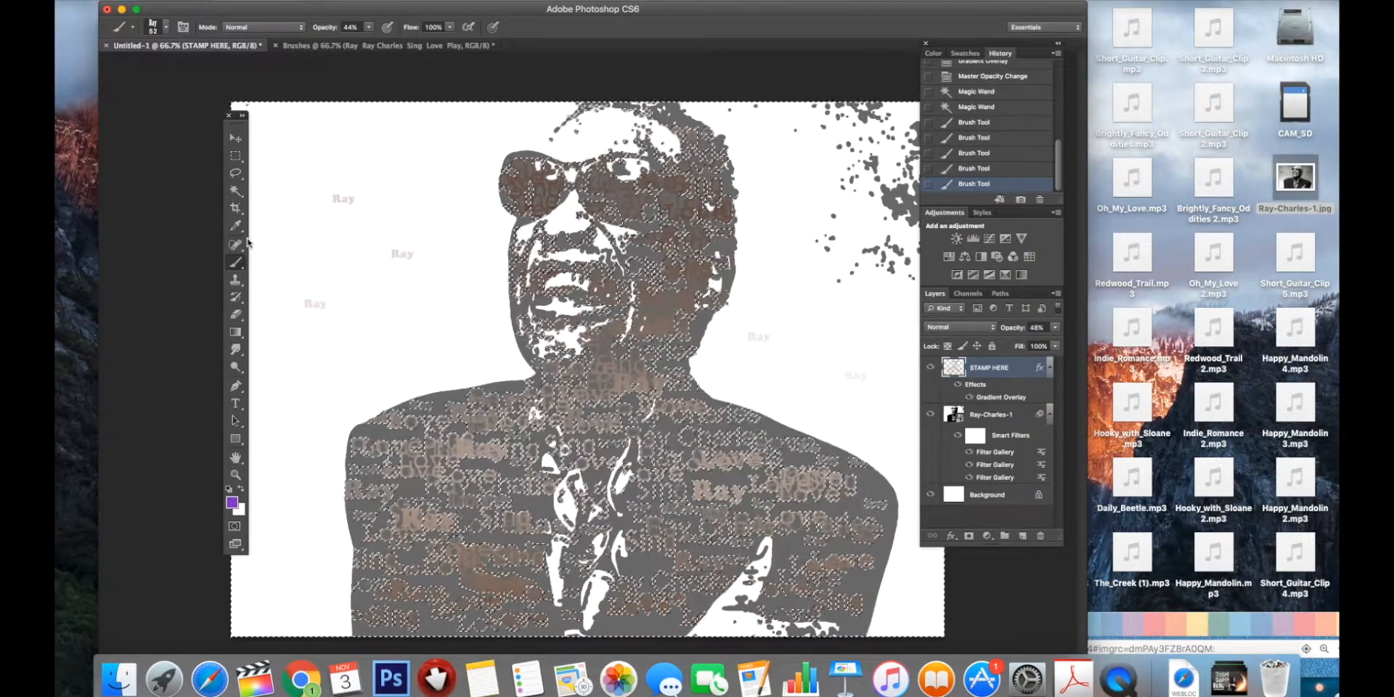
- Deselect and stamp more small "Ray" words in the white background to the left of the face
{"action": "left_click", "coordinate": [236, 191]}
{"action": "left_click", "coordinate": [182, 177]}
{"action": "left_click", "coordinate": [236, 263]}
{"action": "left_click", "coordinate": [399, 149]}
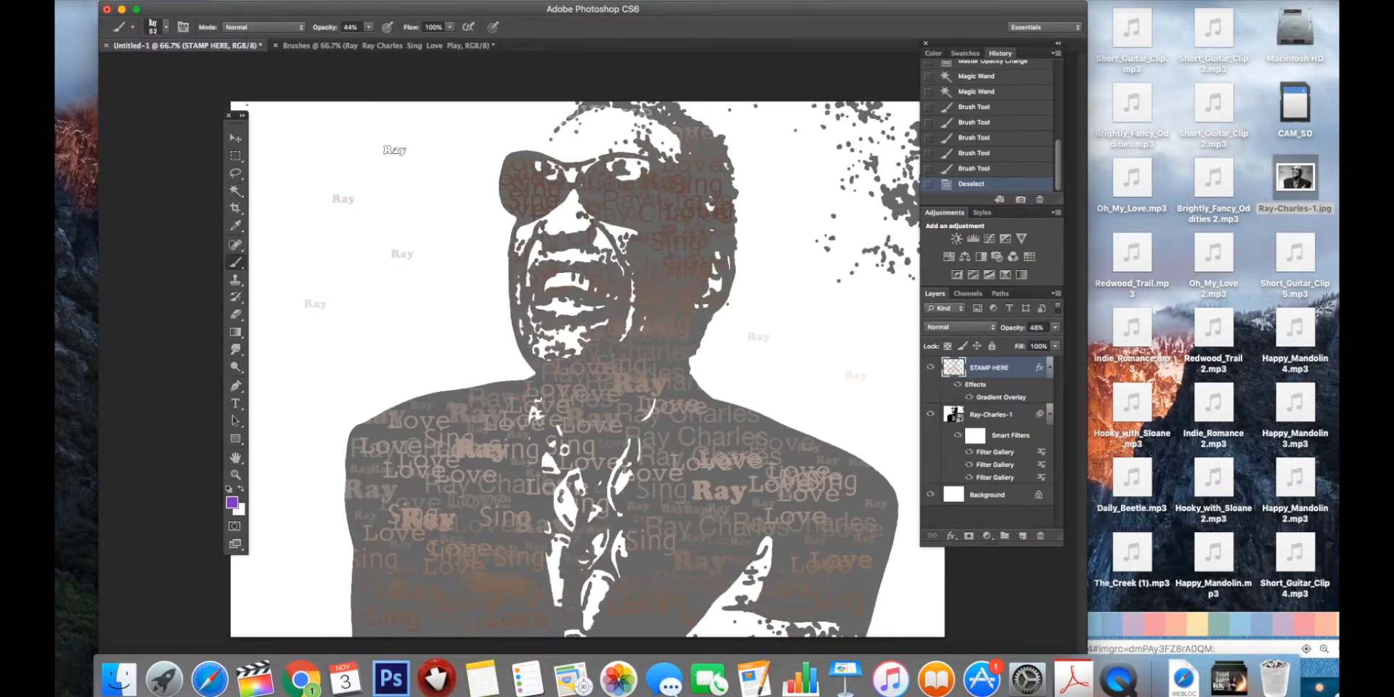
{"action": "left_click", "coordinate": [435, 323]}
{"action": "left_click", "coordinate": [335, 361]}
{"action": "left_click", "coordinate": [351, 313]}
- Enlarge the "Ray" brush to 184 px and stamp large "Ray" words in the background on both sides of the head
{"action": "left_click", "coordinate": [165, 32]}
{"action": "left_click", "coordinate": [203, 68]}
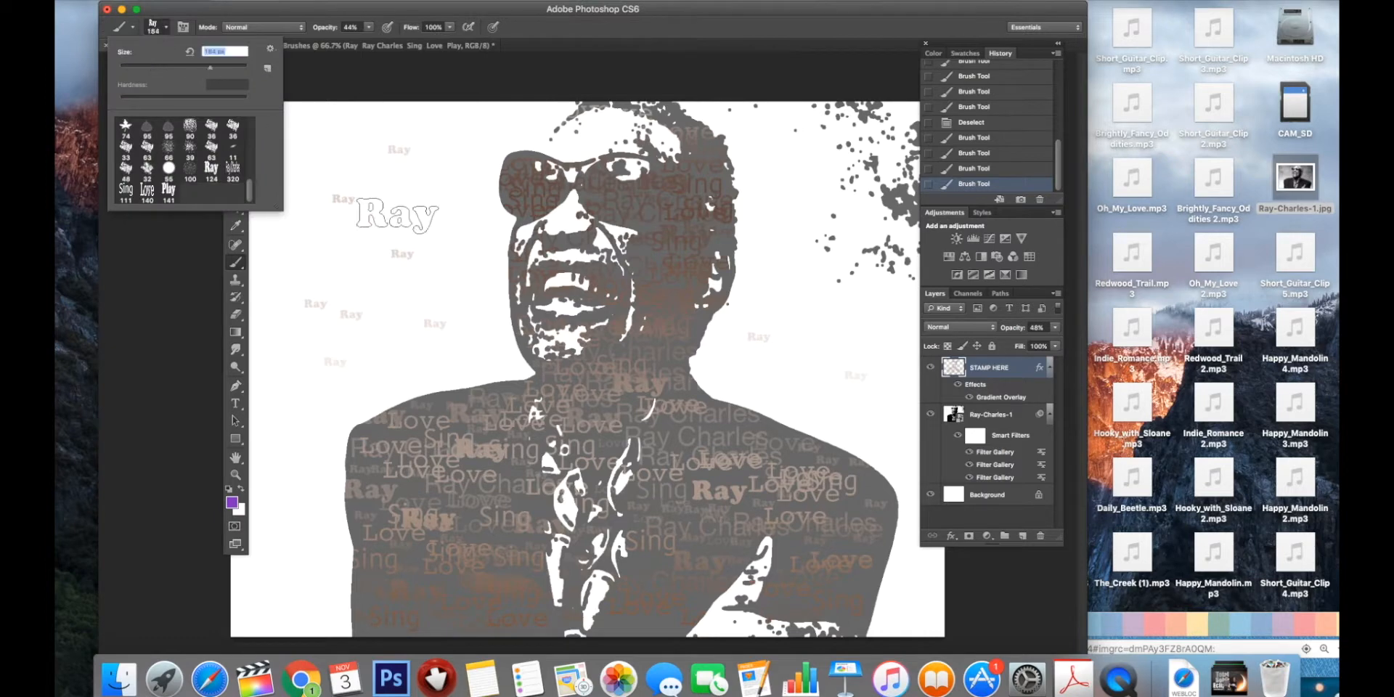
{"action": "left_click", "coordinate": [407, 218]}
{"action": "left_click", "coordinate": [445, 283]}
{"action": "left_click", "coordinate": [351, 315]}
{"action": "left_click", "coordinate": [809, 372]}
{"action": "left_click", "coordinate": [802, 292]}
{"action": "left_click", "coordinate": [801, 199]}
{"action": "left_click", "coordinate": [854, 348]}
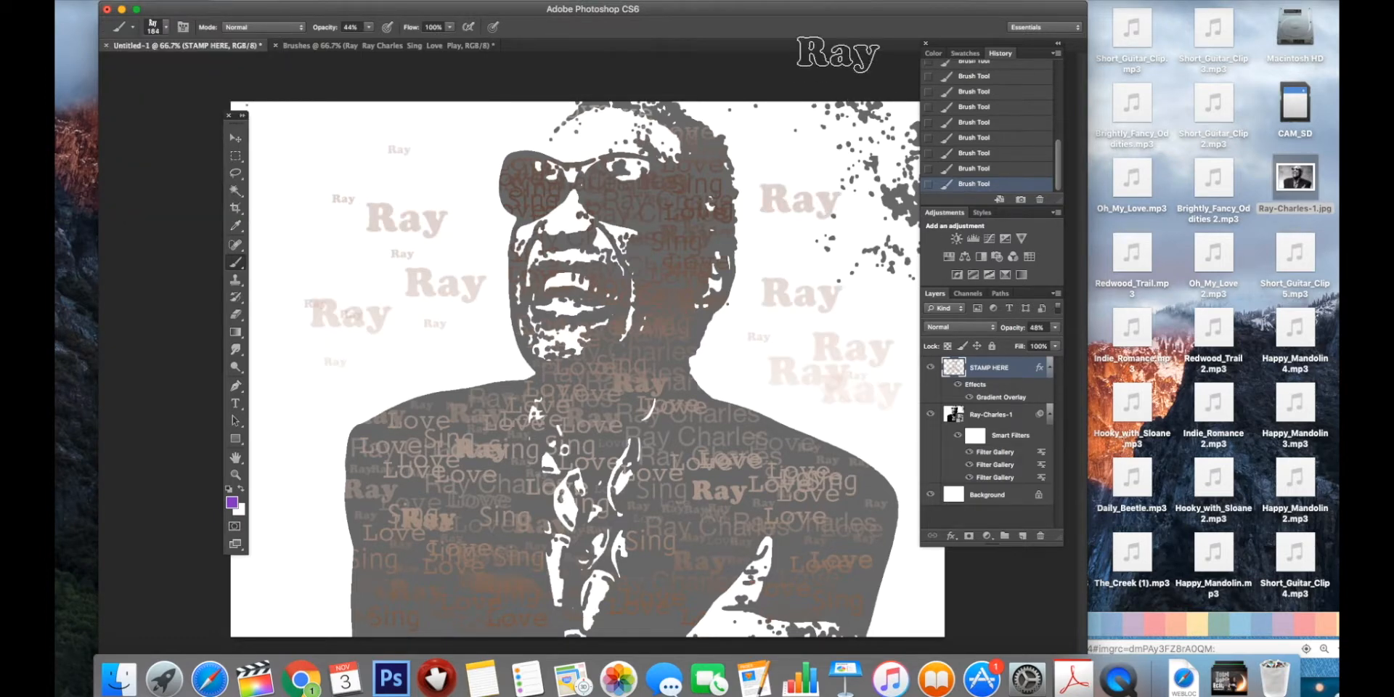
{"action": "left_click_drag", "start_coordinate": [988, 45], "coordinate": [1175, 27]}
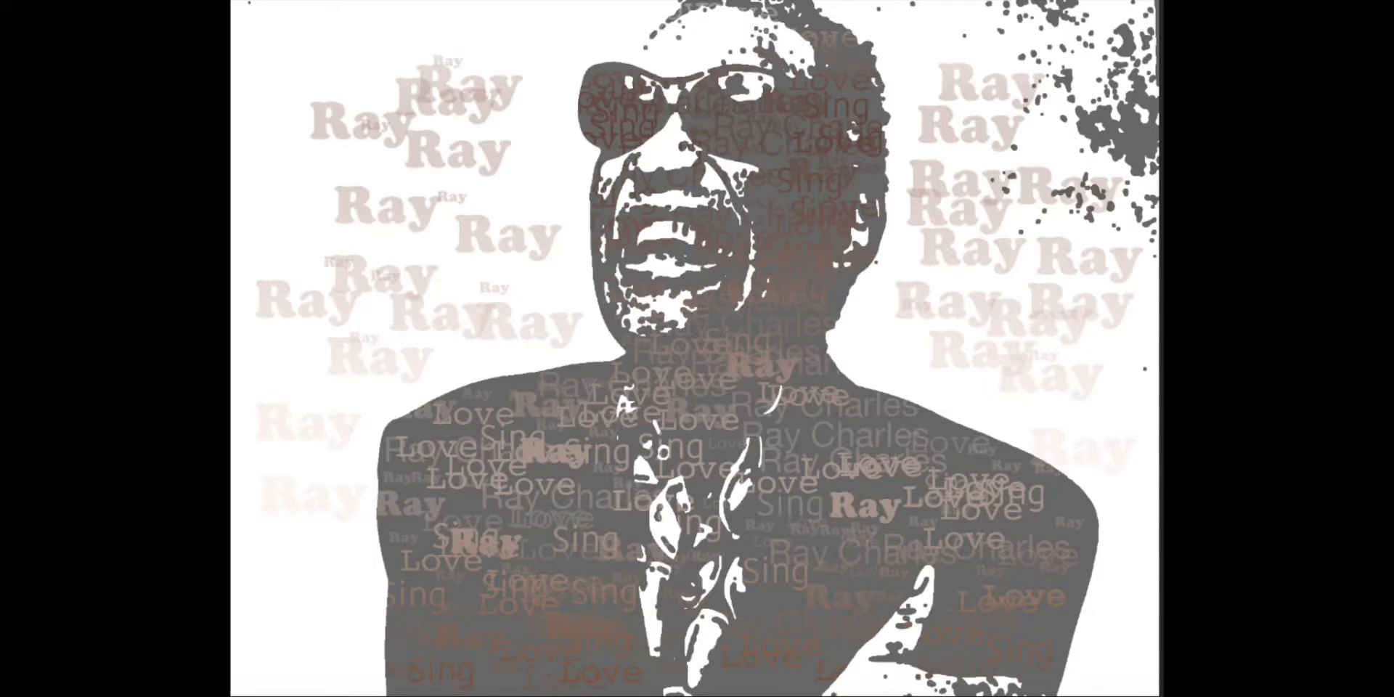